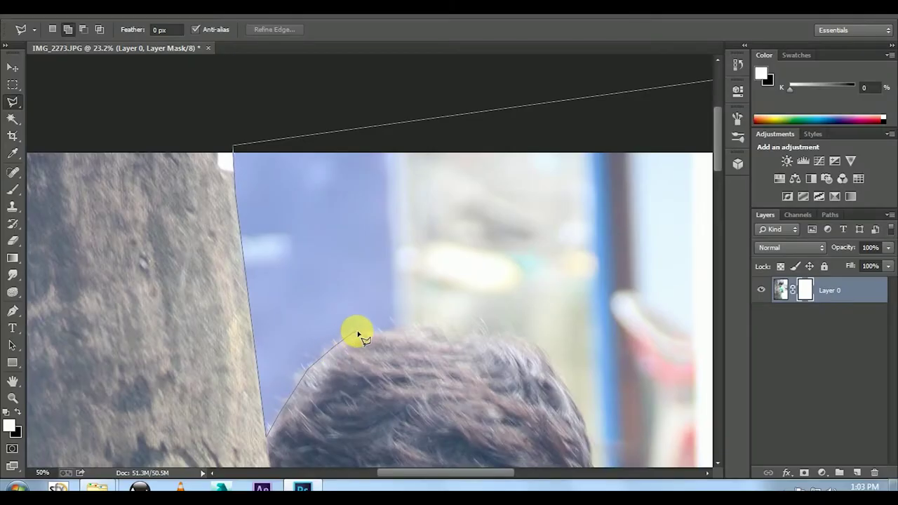
# - Trace Polygonal Lasso points from the hairline over the top and side of the boy's hair
pyautogui.click(379, 330)
pyautogui.click(491, 343)
pyautogui.click(536, 359)
pyautogui.click(569, 396)
pyautogui.click(585, 425)
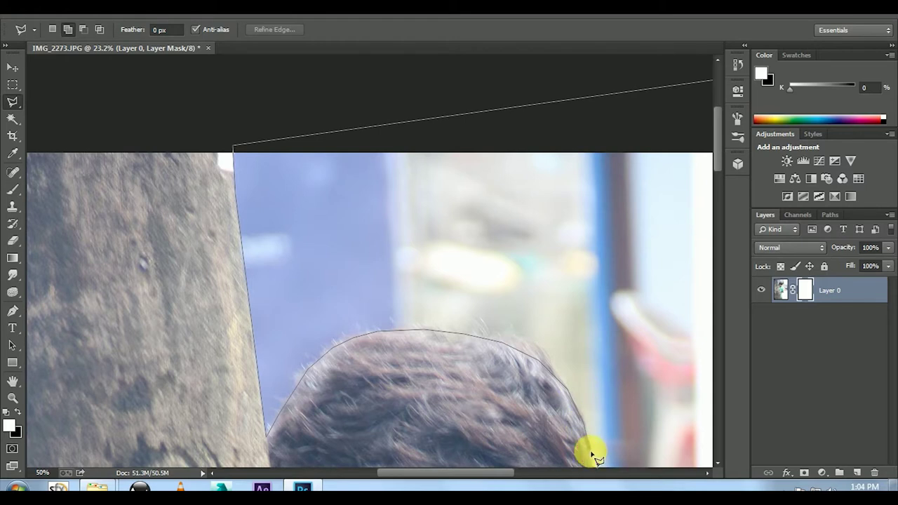
pyautogui.scroll(-3, 591, 456)
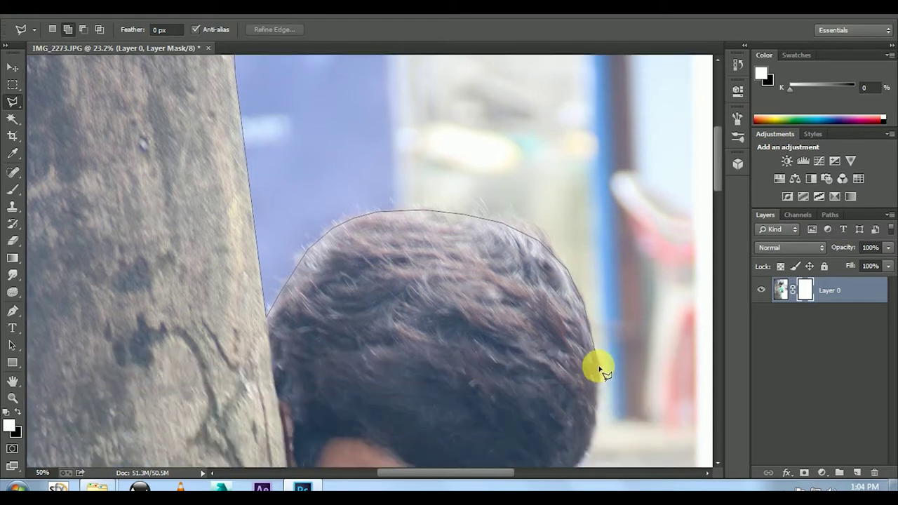
pyautogui.scroll(-3, 590, 449)
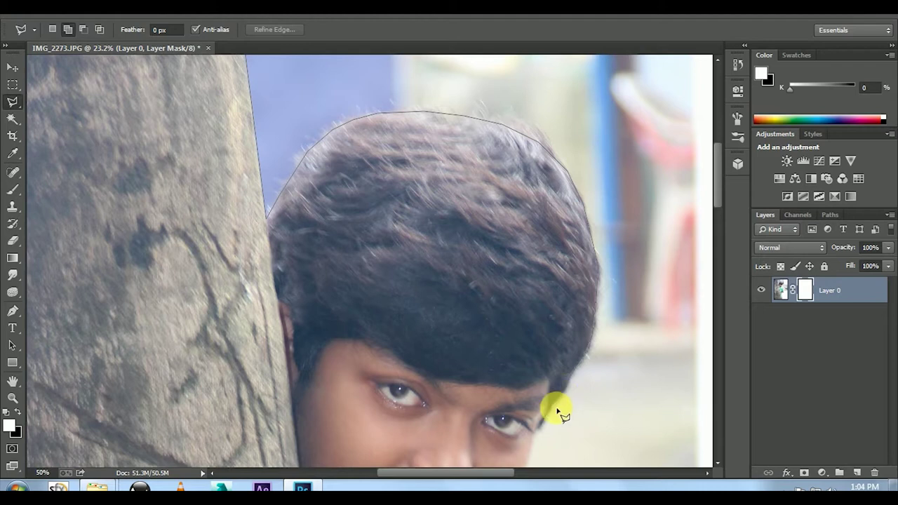
# - Continue the lasso outline down the side of the head to the cheek edge
pyautogui.click(544, 430)
pyautogui.scroll(-3, 534, 442)
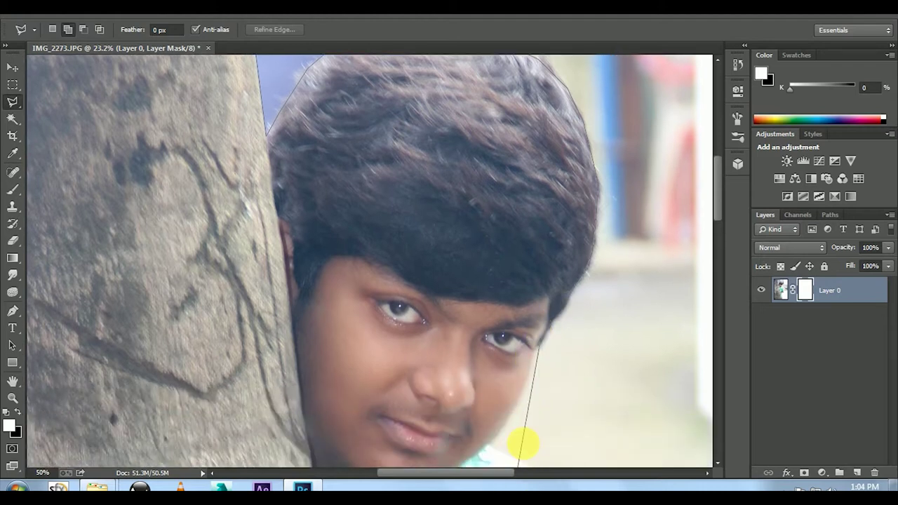
pyautogui.scroll(1, 534, 362)
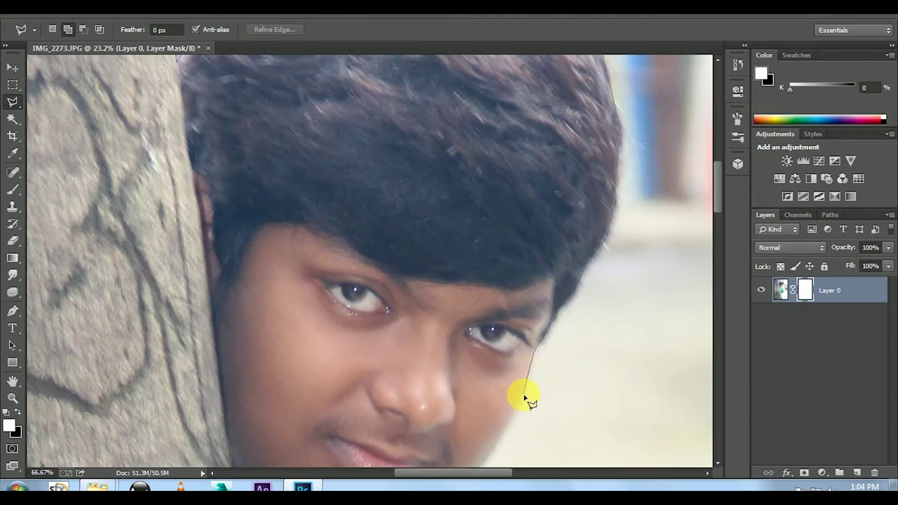
pyautogui.click(515, 421)
pyautogui.scroll(-3, 481, 473)
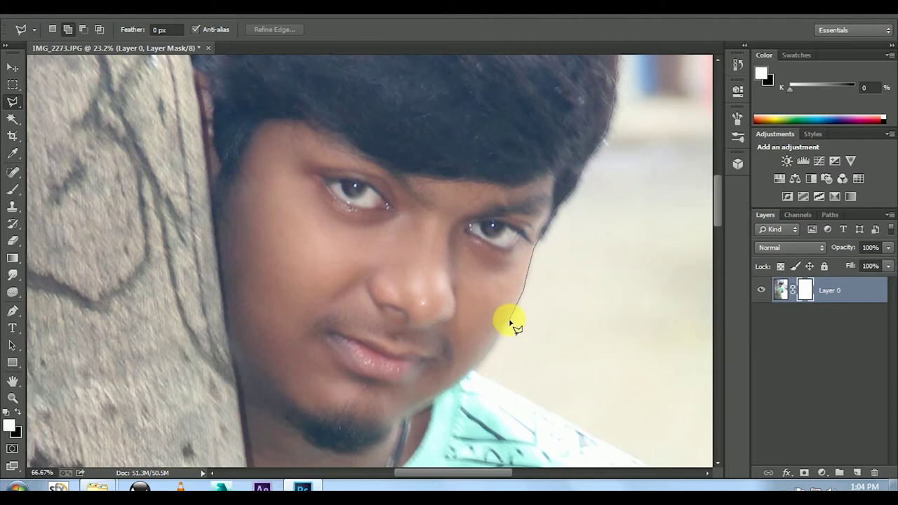
# - Extend the outline from the jaw over the shirt's shoulder down to the elbow
pyautogui.click(475, 372)
pyautogui.scroll(-3, 477, 372)
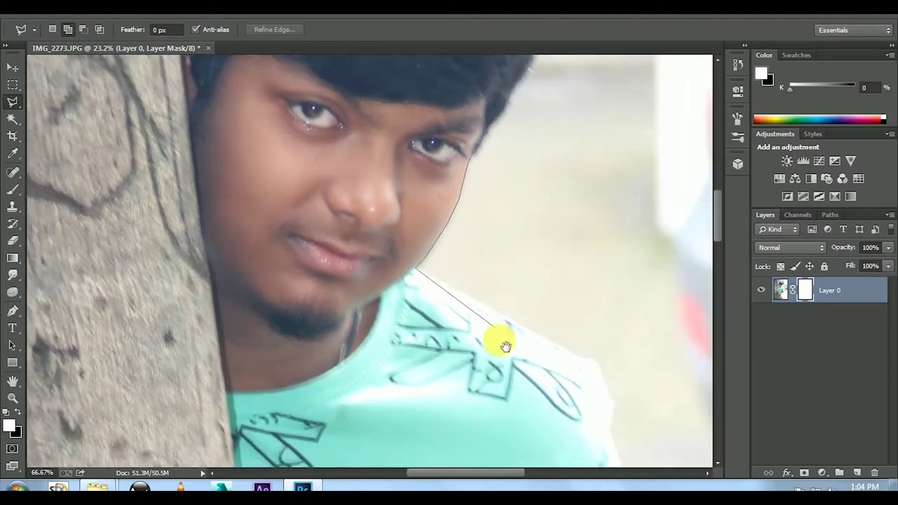
pyautogui.scroll(-1, 506, 346)
pyautogui.moveTo(505, 346); pyautogui.dragTo(367, 194)
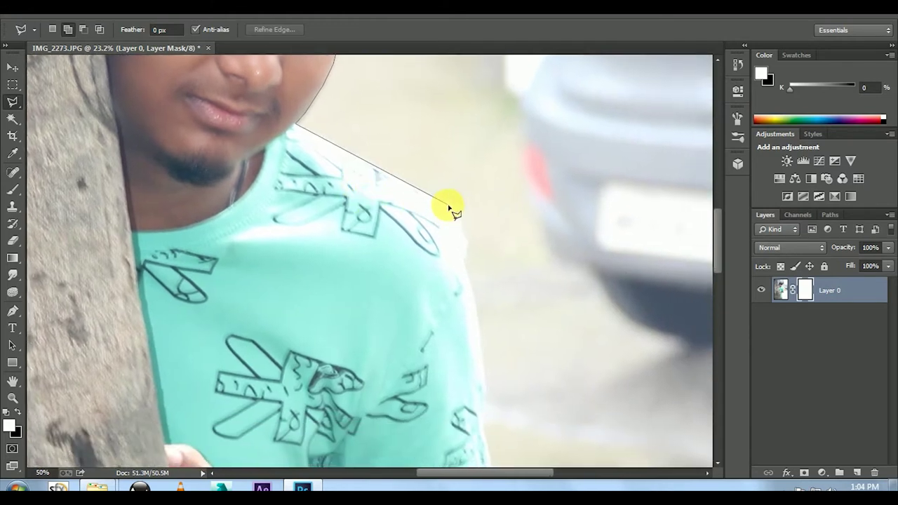
pyautogui.scroll(-1, 525, 359)
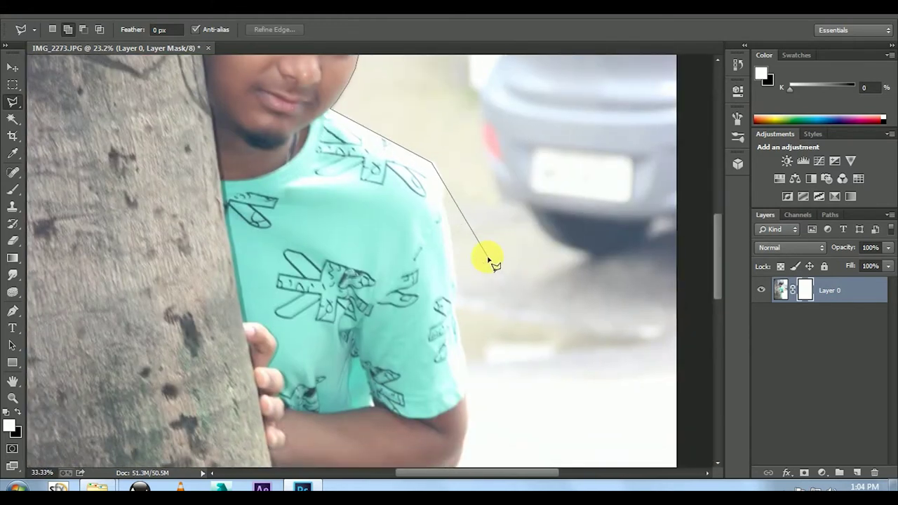
pyautogui.click(455, 287)
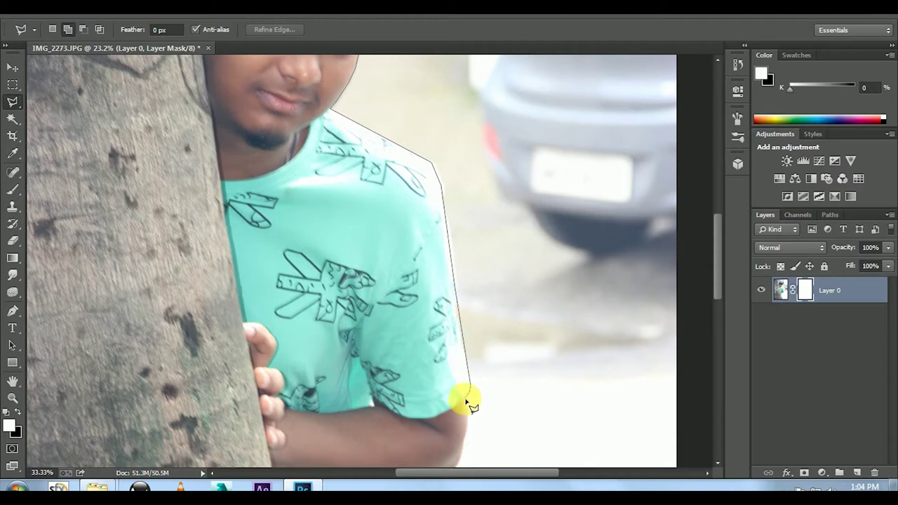
pyautogui.click(468, 406)
pyautogui.scroll(-2, 468, 436)
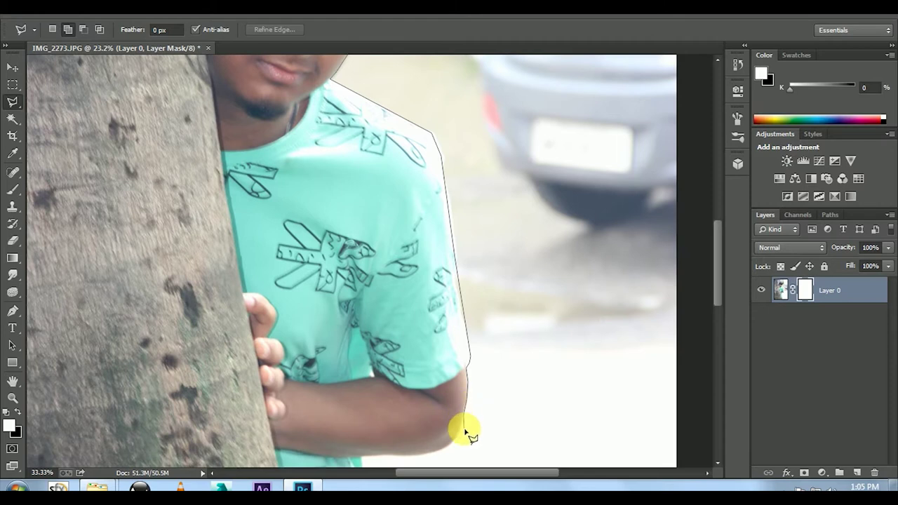
# - Trace under the arm and down the shirt side to the jeans at the photo's bottom
pyautogui.click(463, 430)
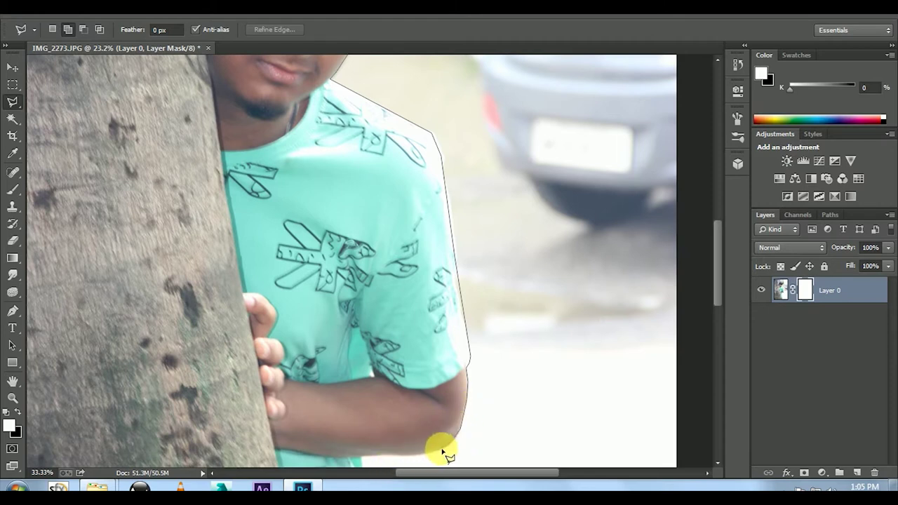
pyautogui.click(442, 449)
pyautogui.click(424, 456)
pyautogui.click(361, 458)
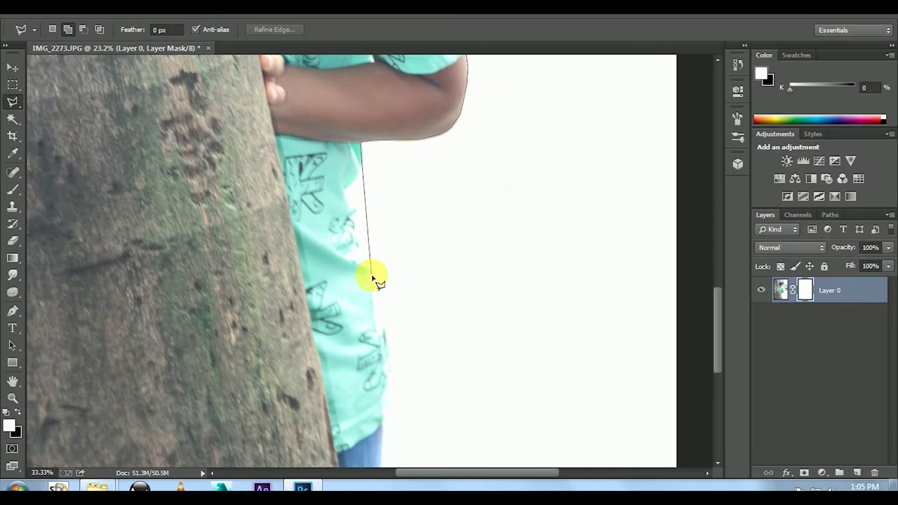
pyautogui.click(373, 278)
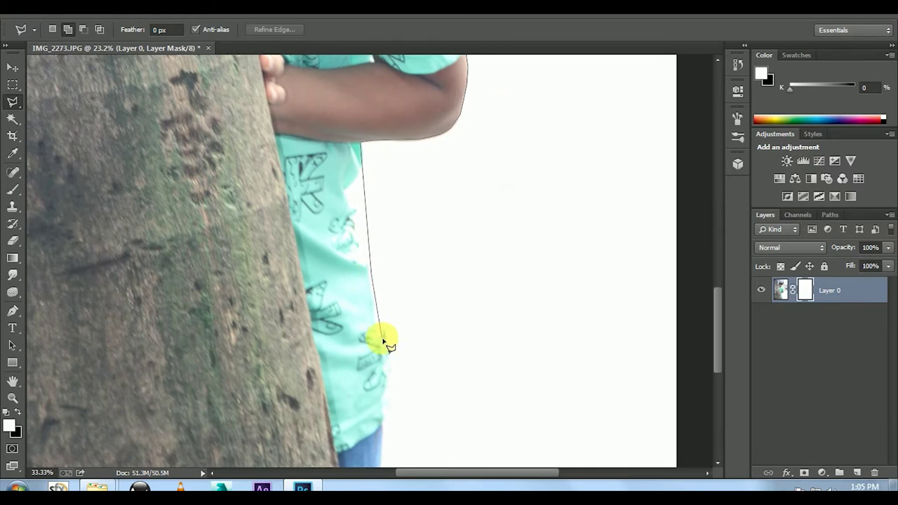
pyautogui.click(386, 346)
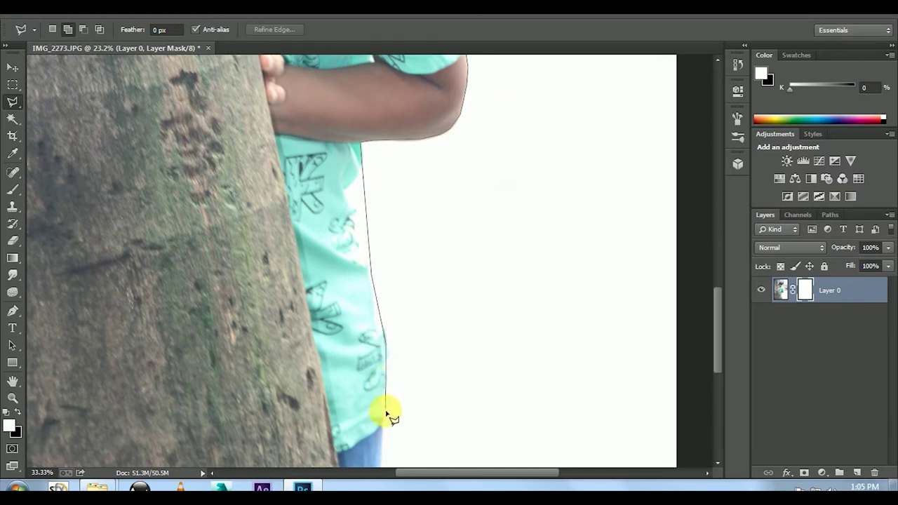
pyautogui.scroll(-3, 381, 431)
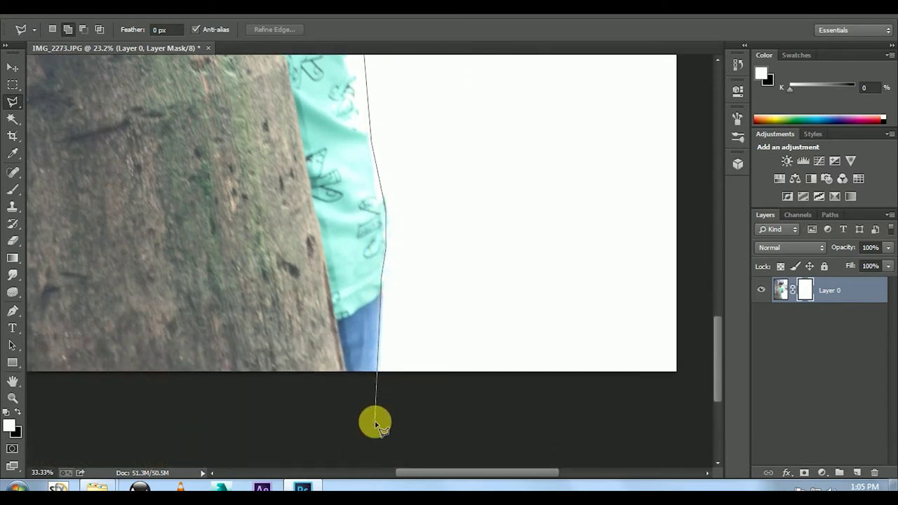
pyautogui.click(376, 420)
pyautogui.hotkey('ctrl', '-')
pyautogui.hotkey('ctrl', '-')
pyautogui.hotkey('ctrl', '-')
# - Close the outline below the photo, mask out the selected background, and deselect
pyautogui.click(519, 419)
pyautogui.doubleClick(519, 128)
pyautogui.press('Delete')
pyautogui.hotkey('ctrl', 'd')
# - Save IMG_2273 as a layered Photoshop PSD in the bro folder
pyautogui.scroll(3, 360, 184)
pyautogui.scroll(1, 361, 184)
pyautogui.scroll(-2, 441, 140)
pyautogui.scroll(-1, 431, 176)
pyautogui.scroll(3, 384, 169)
pyautogui.scroll(-1, 384, 169)
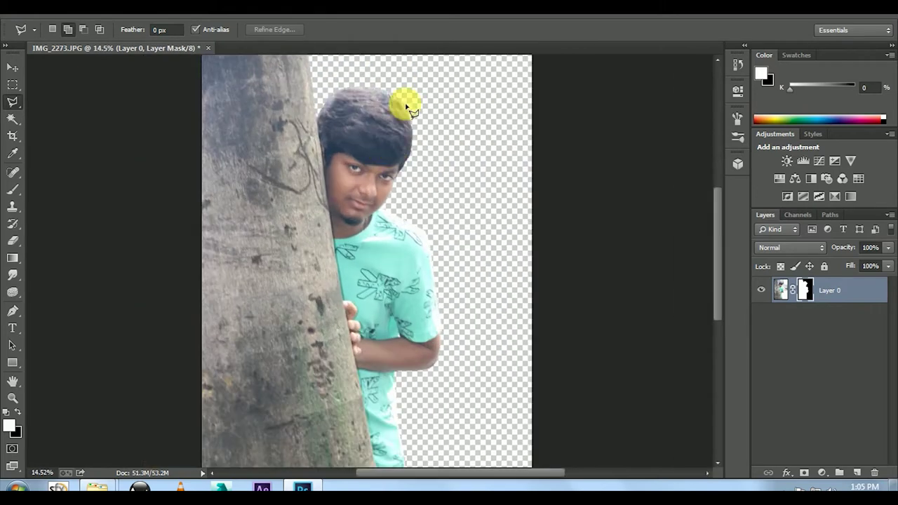
pyautogui.scroll(-1, 382, 271)
pyautogui.scroll(1, 370, 172)
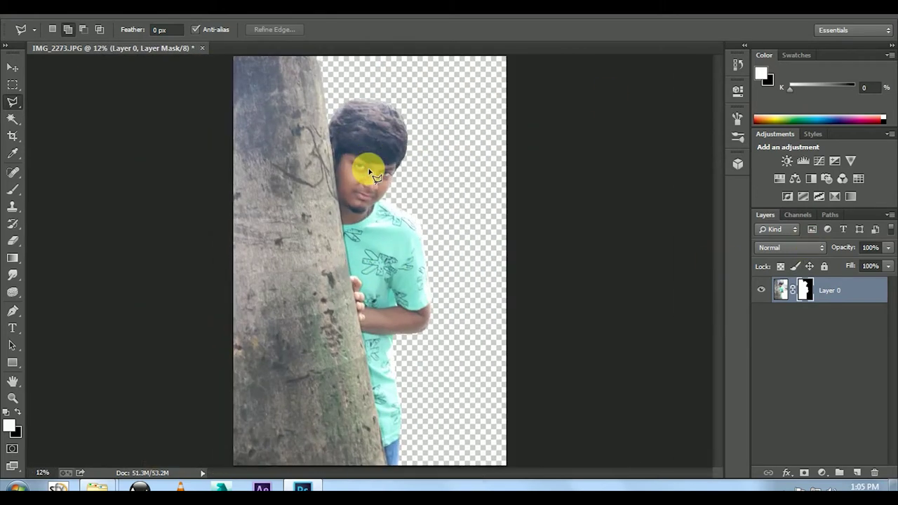
pyautogui.hotkey('ctrl', 'shift', 's')
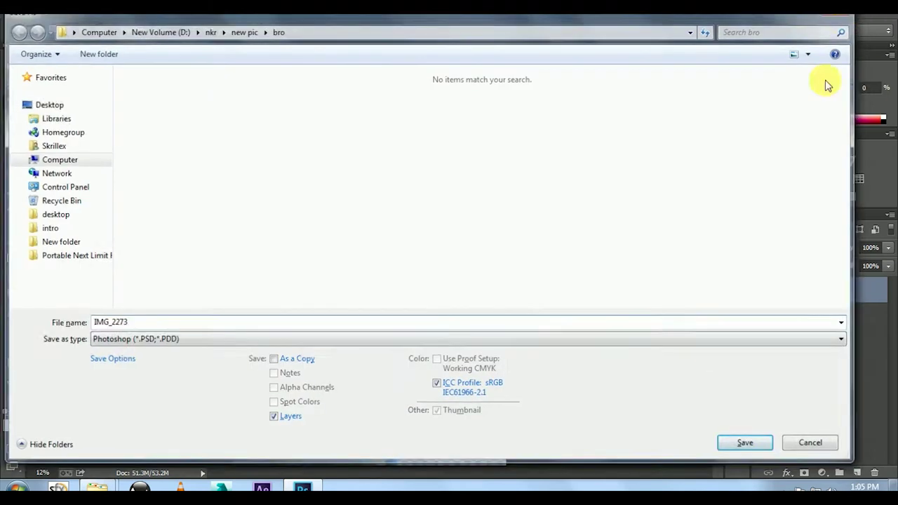
pyautogui.press('Escape')
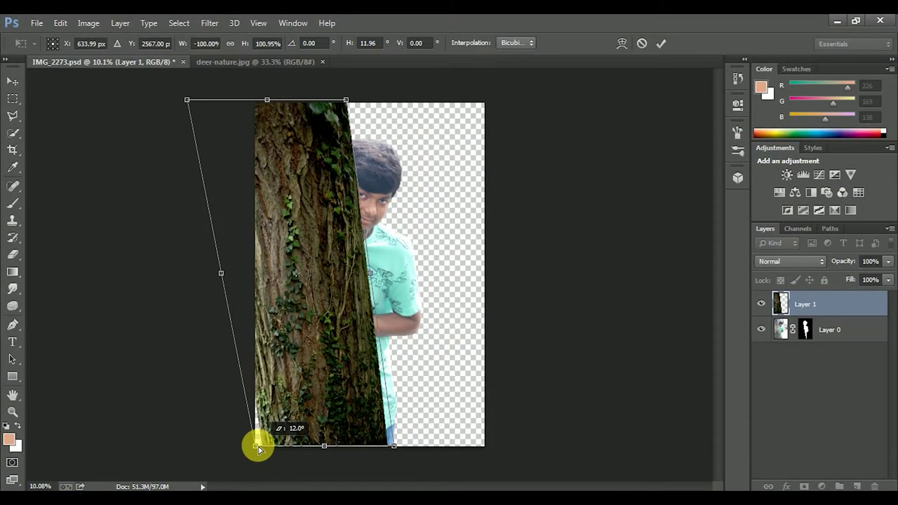
# - Lessen the ivy tree's slant and straighten its left side, then apply the transform
pyautogui.moveTo(253, 447); pyautogui.dragTo(249, 448)
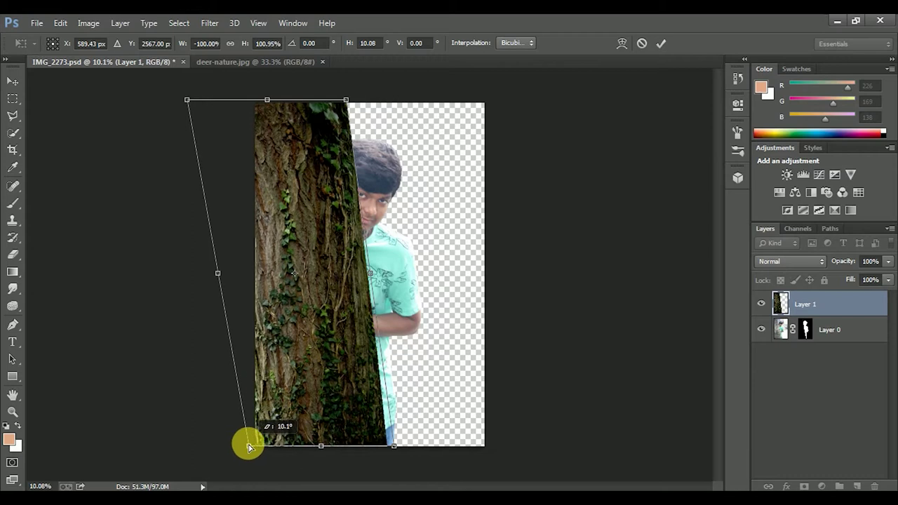
pyautogui.moveTo(346, 101); pyautogui.dragTo(323, 105)
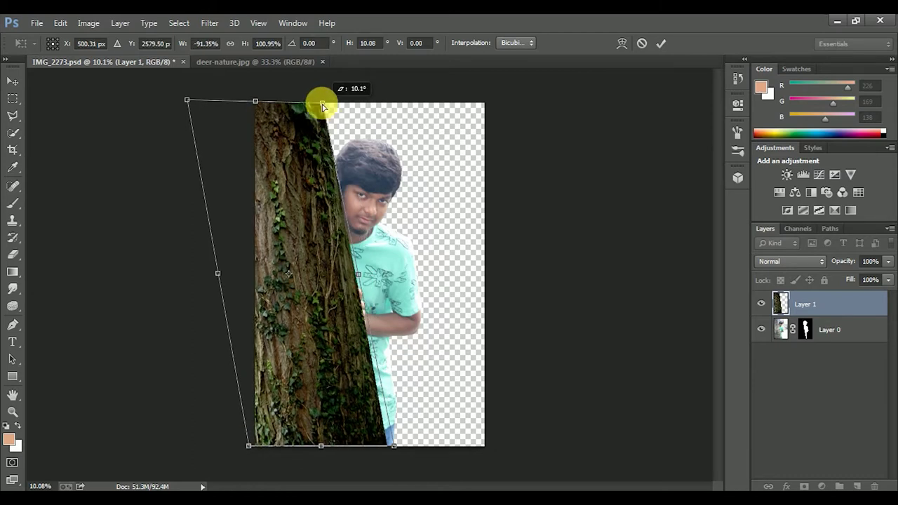
pyautogui.moveTo(190, 101); pyautogui.dragTo(249, 104)
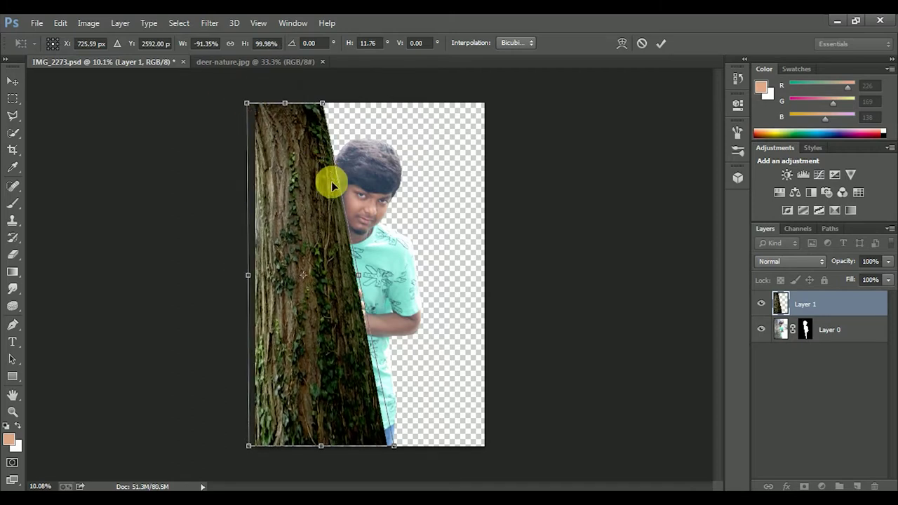
pyautogui.press('Return')
pyautogui.scroll(3, 378, 337)
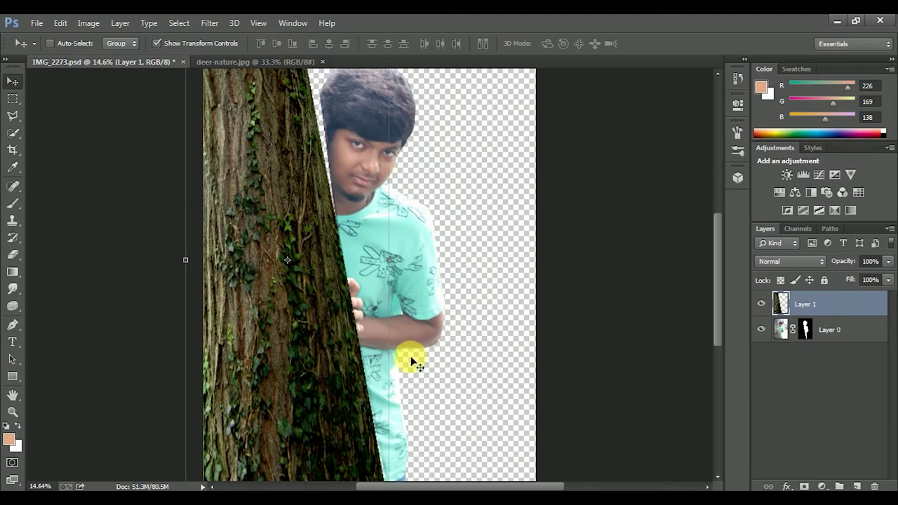
# - Rotate and stretch the tree, undo that change, and move the tree beside the boy's face
pyautogui.hotkey('ctrl', 't')
pyautogui.moveTo(405, 327)
pyautogui.mouseDown()
pyautogui.moveTo(407, 339)
pyautogui.moveTo(408, 329)
pyautogui.mouseUp()
pyautogui.hotkey('ctrl', '-')
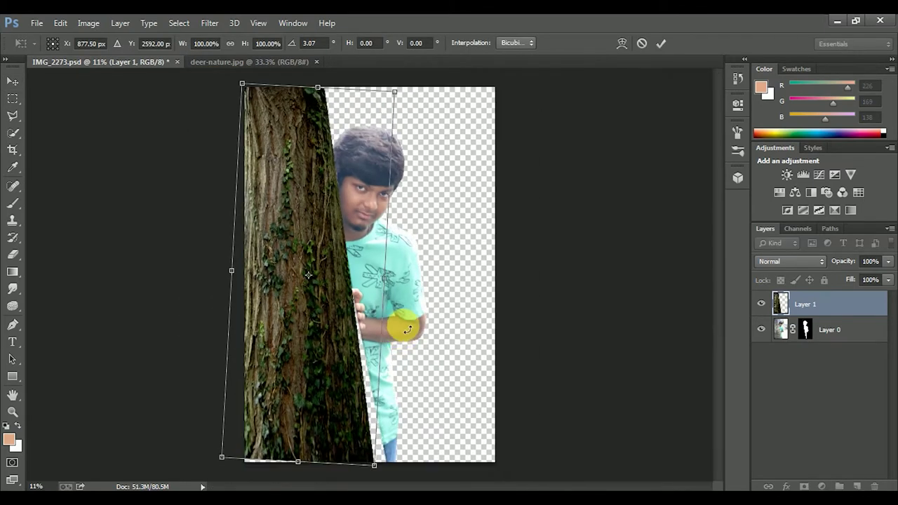
pyautogui.moveTo(393, 94); pyautogui.dragTo(391, 80)
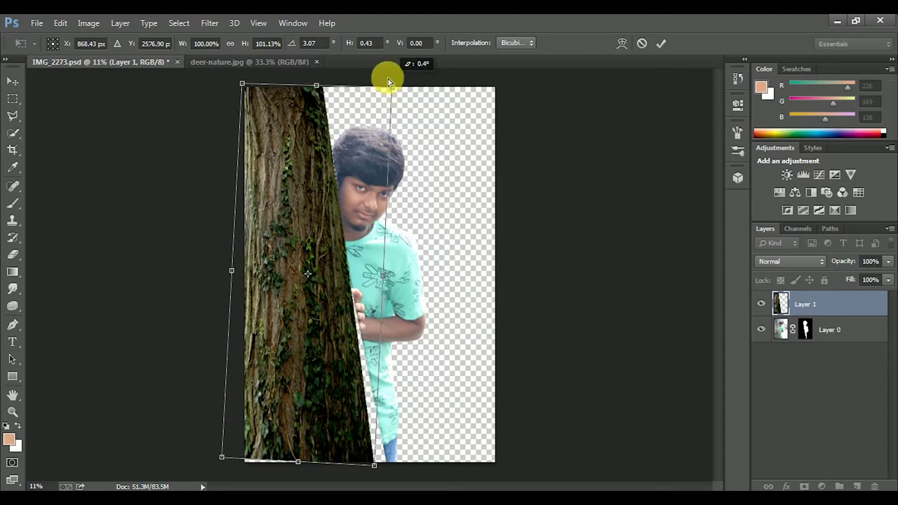
pyautogui.press('Return')
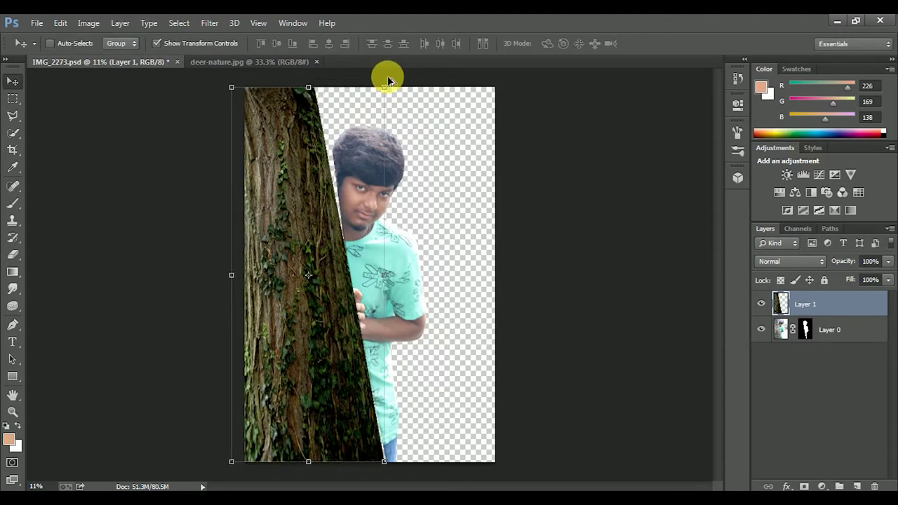
pyautogui.hotkey('ctrl', 'z')
pyautogui.moveTo(304, 261); pyautogui.dragTo(372, 257)
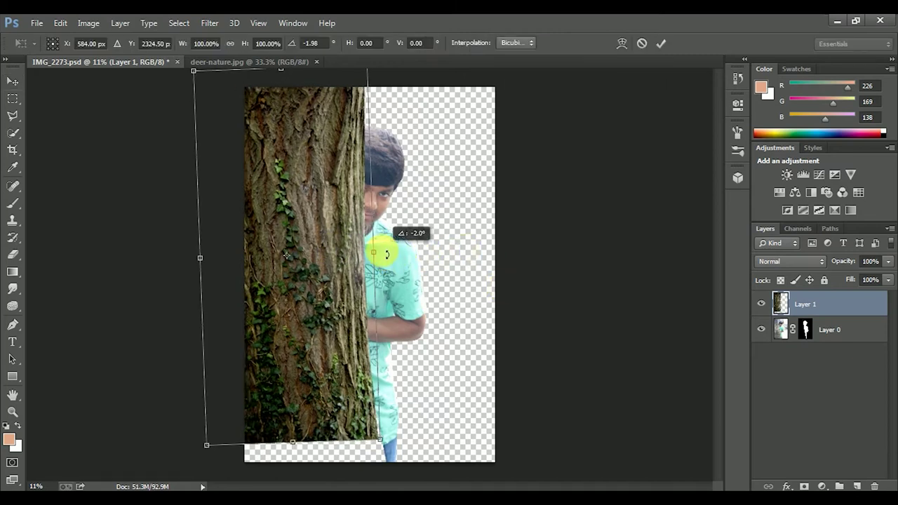
# - Flip the ivy tree horizontally, tilt it about 7 degrees, and move it left
pyautogui.rightClick(372, 257)
pyautogui.click(420, 454)
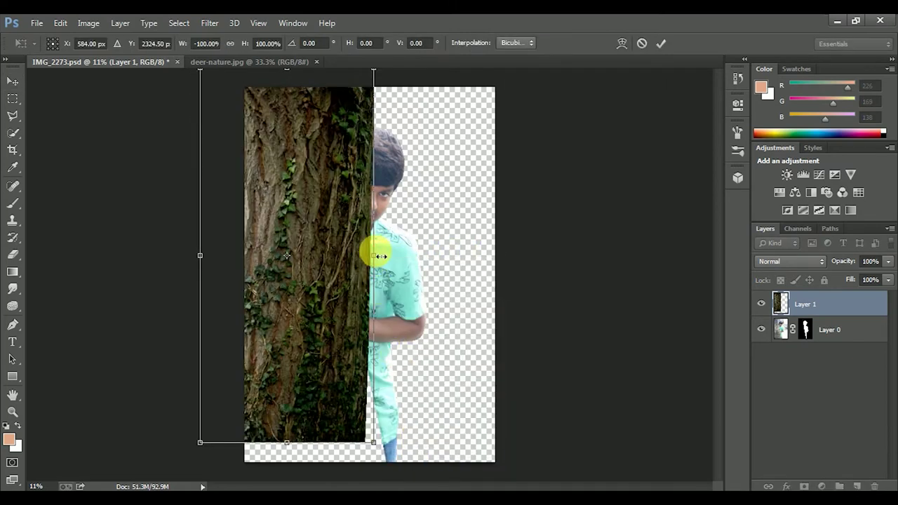
pyautogui.moveTo(381, 230); pyautogui.dragTo(383, 212)
pyautogui.moveTo(325, 275); pyautogui.dragTo(321, 260)
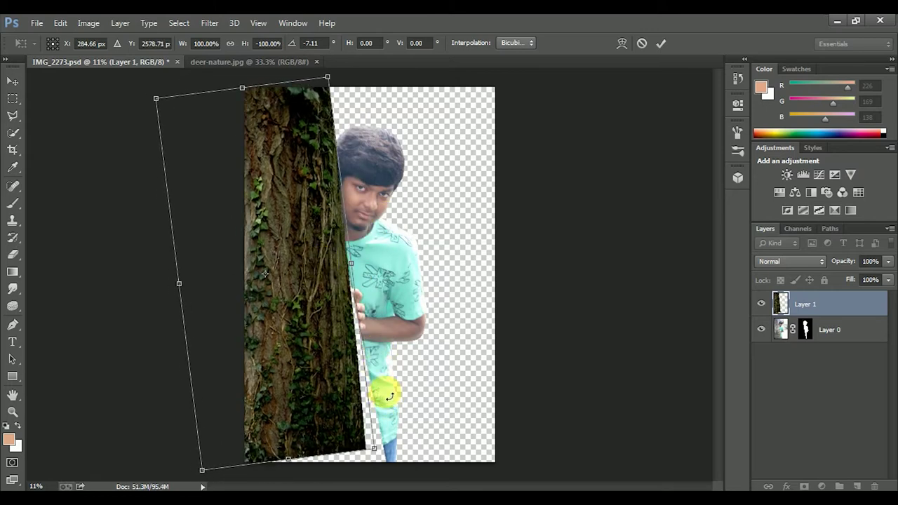
# - Enlarge and tilt the tree further, apply it, and shift it slightly left
pyautogui.moveTo(376, 447)
pyautogui.mouseDown()
pyautogui.moveTo(390, 459)
pyautogui.moveTo(383, 463)
pyautogui.moveTo(432, 477)
pyautogui.mouseUp()
pyautogui.moveTo(357, 401)
pyautogui.mouseDown()
pyautogui.moveTo(360, 411)
pyautogui.moveTo(305, 321)
pyautogui.moveTo(339, 349)
pyautogui.mouseUp()
pyautogui.scroll(1, 361, 404)
pyautogui.scroll(4, 372, 397)
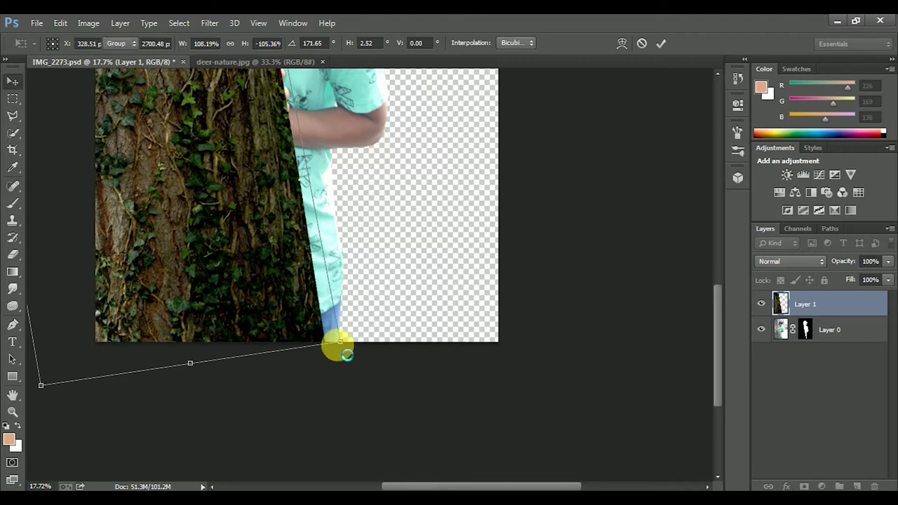
pyautogui.press('Return')
pyautogui.scroll(-4, 337, 281)
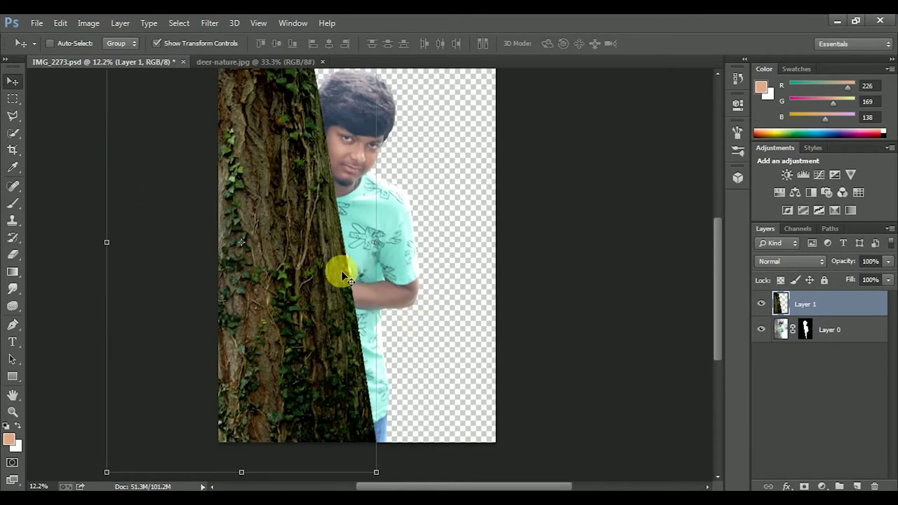
pyautogui.moveTo(342, 281); pyautogui.dragTo(335, 282)
pyautogui.rightClick(388, 293)
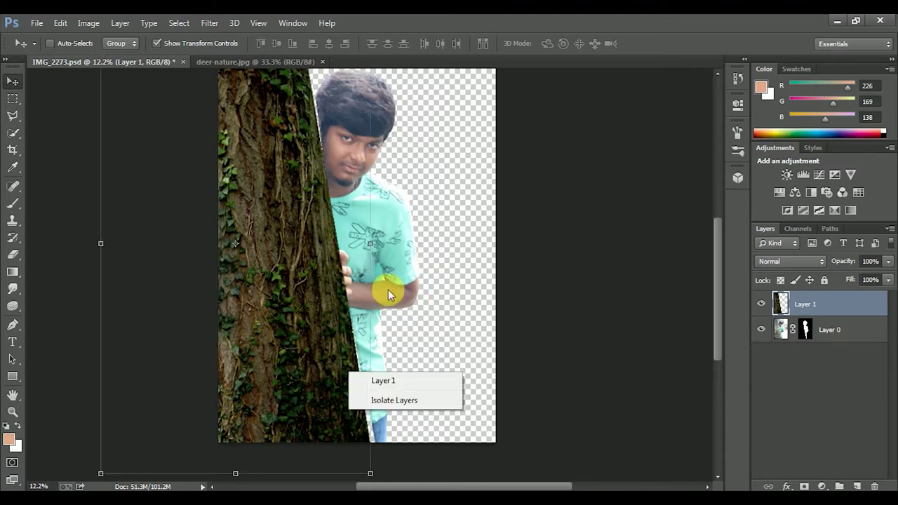
pyautogui.click(371, 479)
# - Warp the tree, widening its lower-right edge, pulling it in near the face, and bending its top
pyautogui.rightClick(327, 327)
pyautogui.click(351, 206)
pyautogui.moveTo(367, 423)
pyautogui.mouseDown()
pyautogui.moveTo(375, 425)
pyautogui.moveTo(371, 358)
pyautogui.mouseUp()
pyautogui.scroll(2, 365, 337)
pyautogui.scroll(3, 372, 309)
pyautogui.scroll(-1, 379, 337)
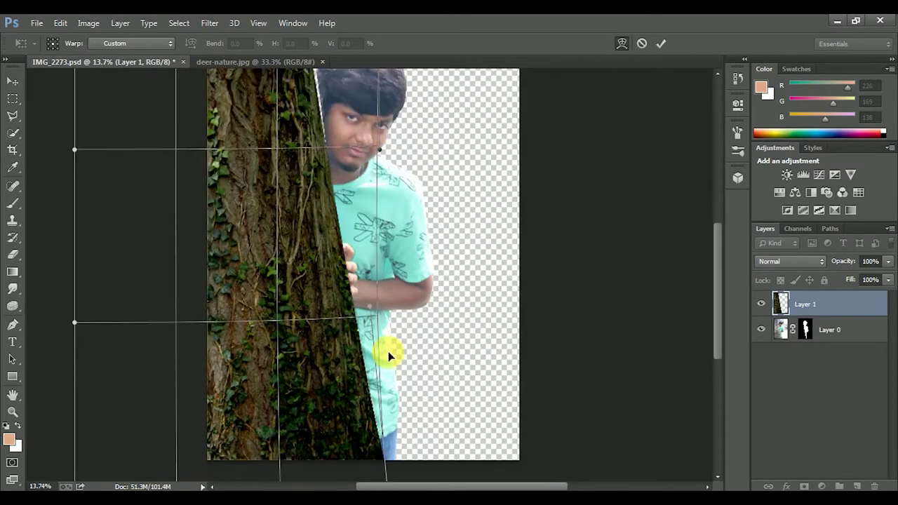
pyautogui.scroll(3, 388, 355)
pyautogui.moveTo(381, 102); pyautogui.dragTo(386, 101)
pyautogui.moveTo(382, 275)
pyautogui.mouseDown()
pyautogui.moveTo(364, 281)
pyautogui.moveTo(376, 282)
pyautogui.mouseUp()
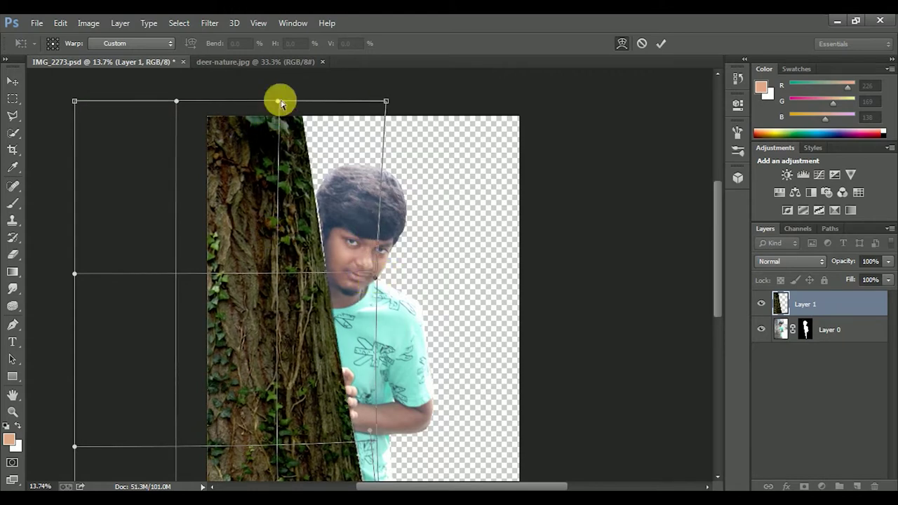
pyautogui.moveTo(278, 102); pyautogui.dragTo(291, 103)
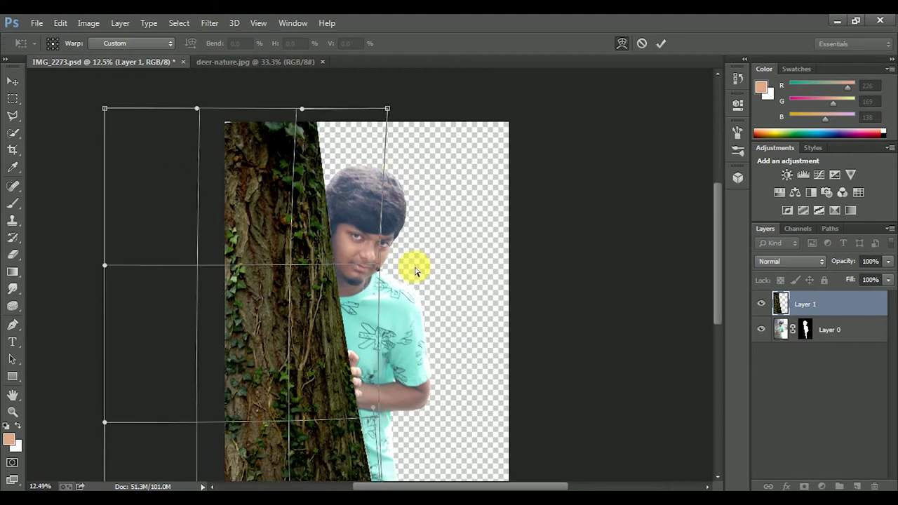
# - Bend the warped tree edge around the boy's arm and apply the warp
pyautogui.scroll(-2, 415, 266)
pyautogui.scroll(4, 400, 399)
pyautogui.scroll(-3, 398, 402)
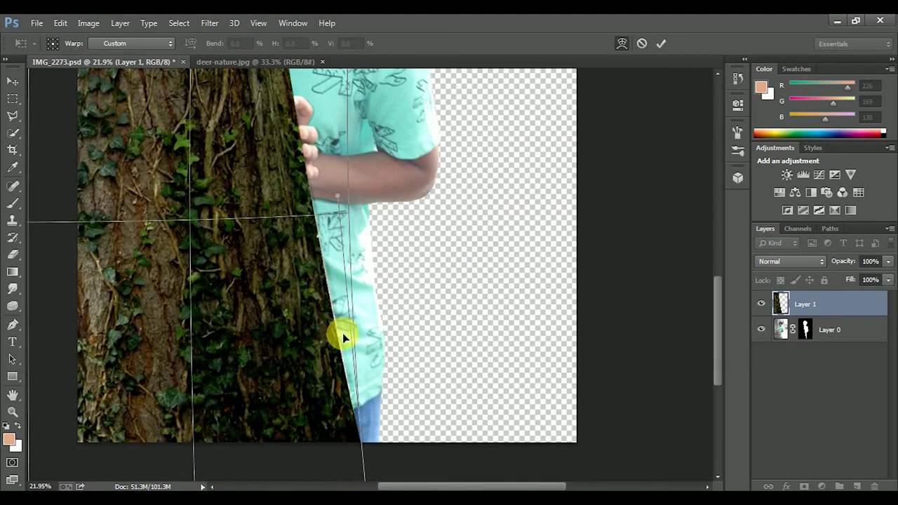
pyautogui.moveTo(341, 202); pyautogui.dragTo(331, 202)
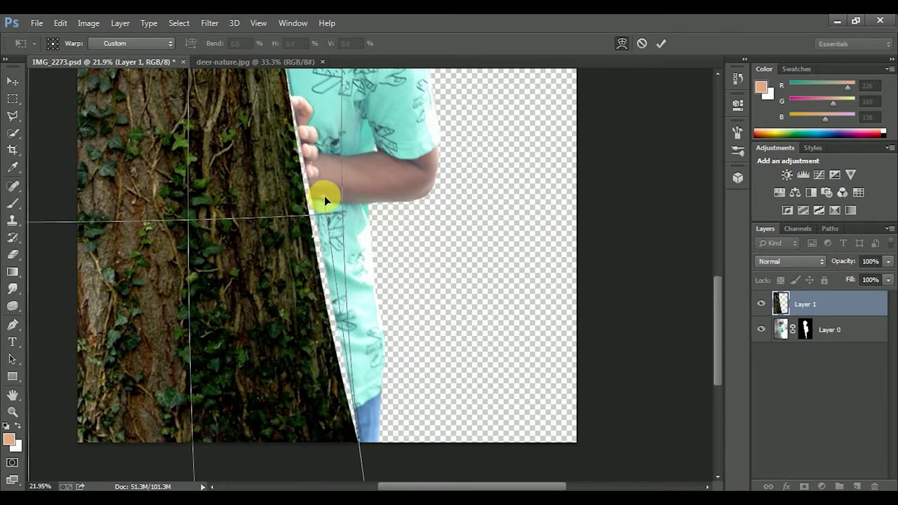
pyautogui.moveTo(292, 312); pyautogui.dragTo(290, 311)
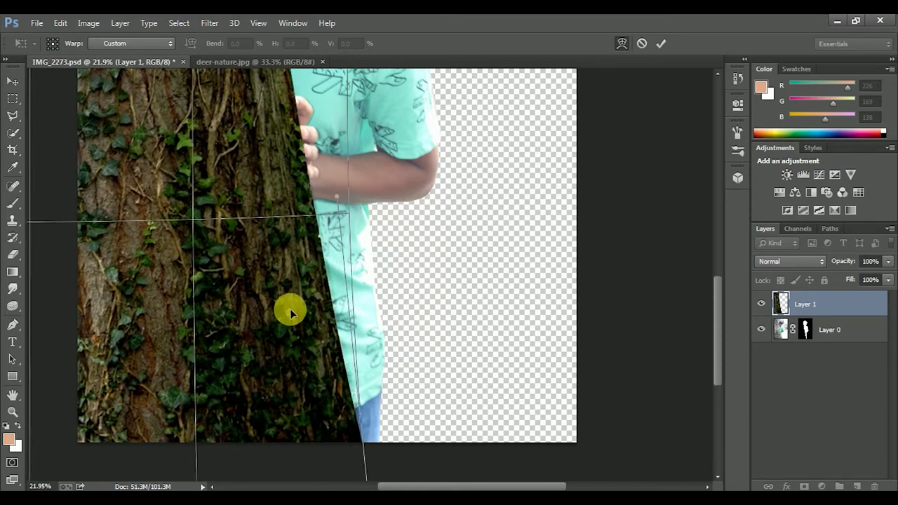
pyautogui.moveTo(339, 195)
pyautogui.mouseDown()
pyautogui.moveTo(305, 152)
pyautogui.moveTo(325, 162)
pyautogui.mouseUp()
pyautogui.scroll(-3, 404, 449)
pyautogui.scroll(-2, 393, 414)
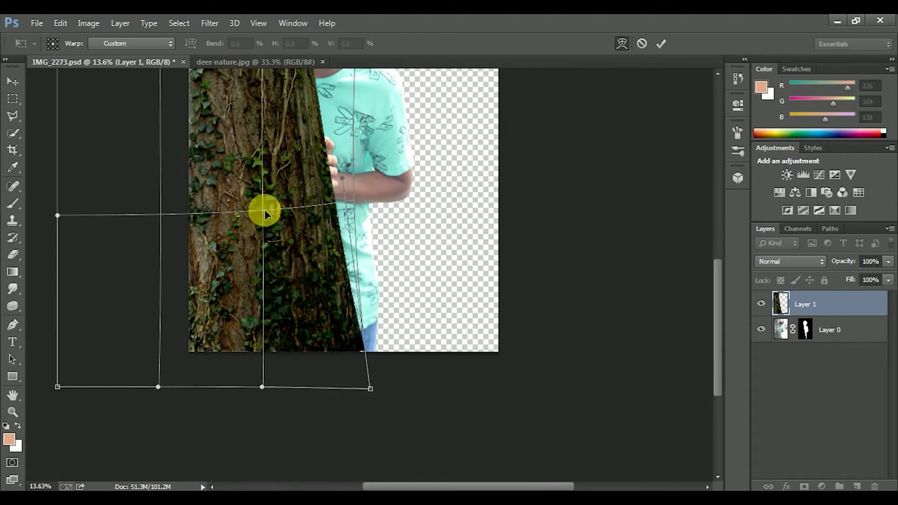
pyautogui.moveTo(398, 157)
pyautogui.mouseDown()
pyautogui.moveTo(388, 253)
pyautogui.moveTo(395, 271)
pyautogui.mouseUp()
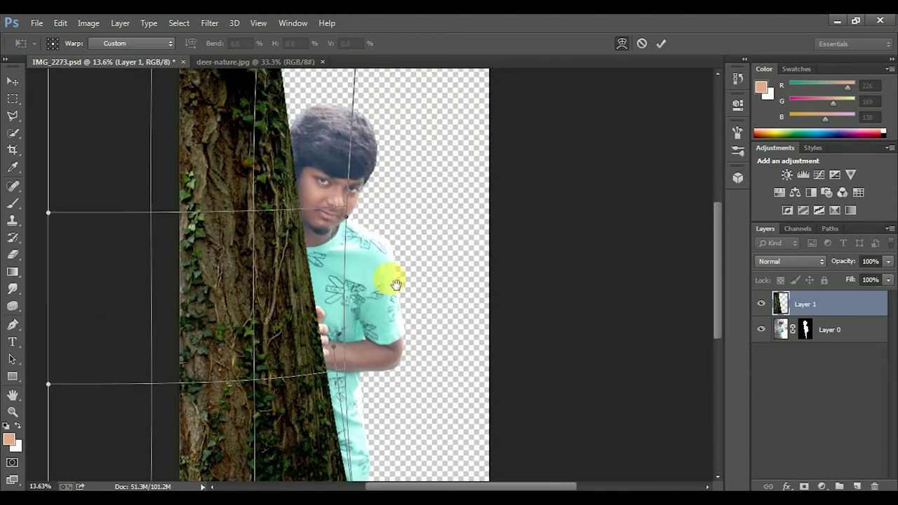
pyautogui.scroll(-1, 393, 278)
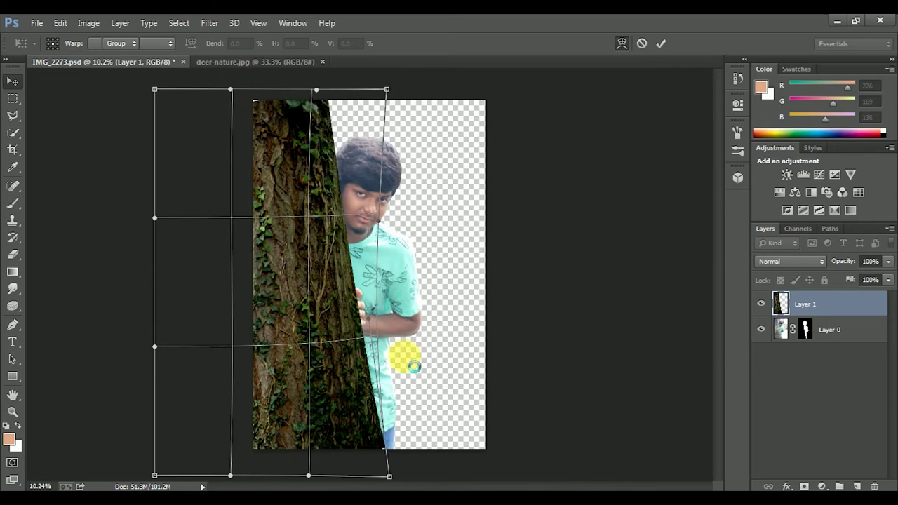
pyautogui.press('Return')
pyautogui.scroll(2, 389, 461)
pyautogui.scroll(3, 397, 267)
pyautogui.scroll(1, 378, 402)
# - Start and cancel a transform on the tree layer, closing stray canvas menus
pyautogui.rightClick(347, 258)
pyautogui.rightClick(304, 151)
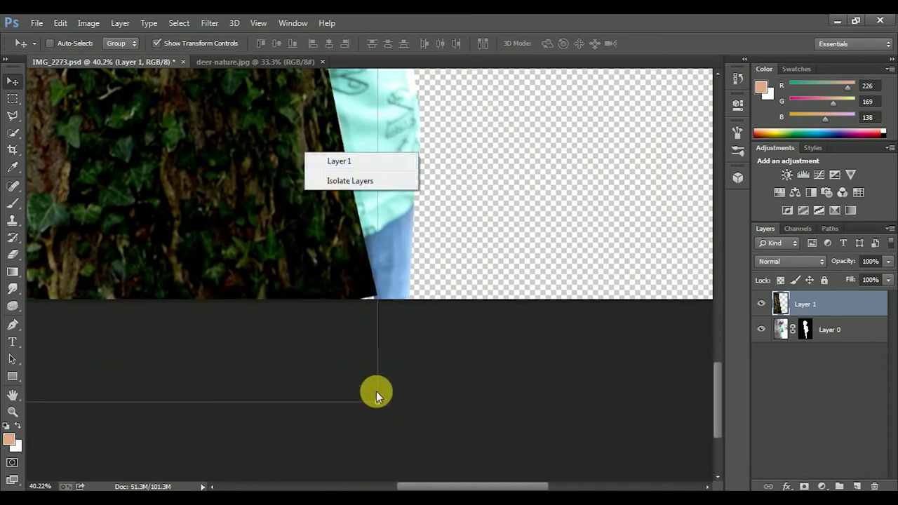
pyautogui.hotkey('ctrl', 't')
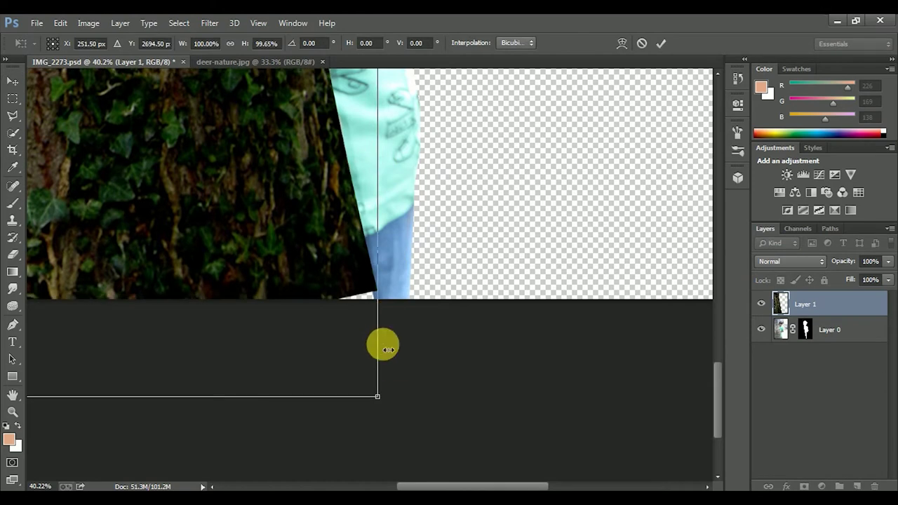
pyautogui.press('Return')
pyautogui.rightClick(382, 344)
pyautogui.click(375, 395)
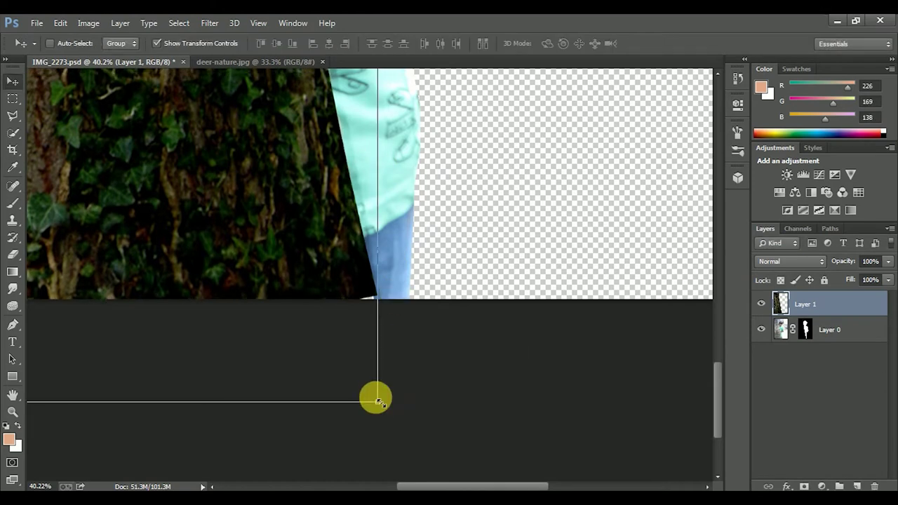
# - Re-enter warp on the tree, nudge its bottom-right corner, and undo a bad edge tweak
pyautogui.hotkey('ctrl', 't')
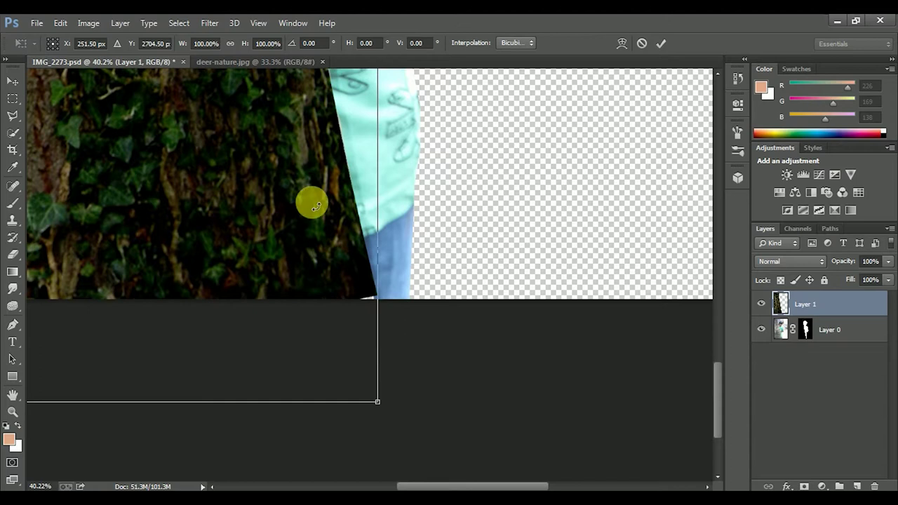
pyautogui.scroll(-3, 311, 201)
pyautogui.rightClick(311, 200)
pyautogui.click(295, 251)
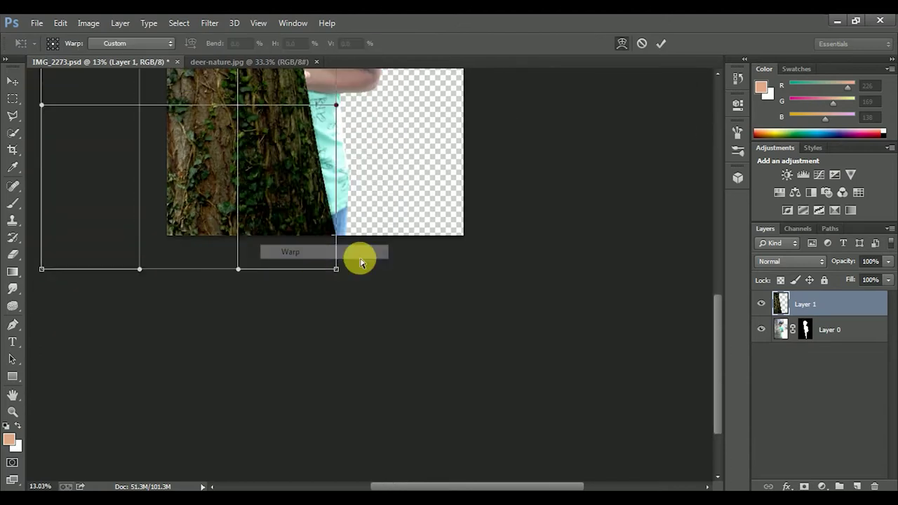
pyautogui.moveTo(339, 279); pyautogui.dragTo(337, 274)
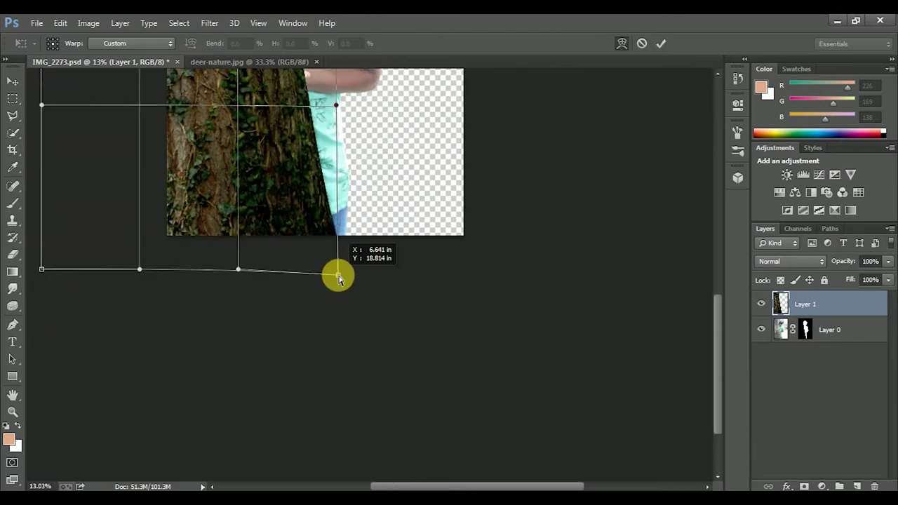
pyautogui.scroll(3, 323, 162)
pyautogui.scroll(2, 305, 130)
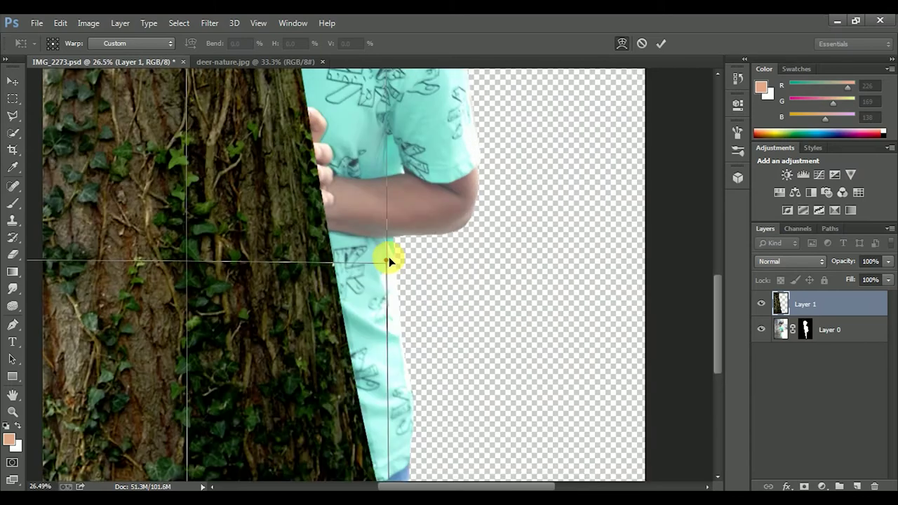
pyautogui.moveTo(390, 262); pyautogui.dragTo(378, 243)
pyautogui.hotkey('ctrl', 'z')
# - Refine the warp along the upper trunk and shirt edge, then apply it
pyautogui.scroll(-2, 351, 184)
pyautogui.moveTo(226, 208); pyautogui.dragTo(221, 202)
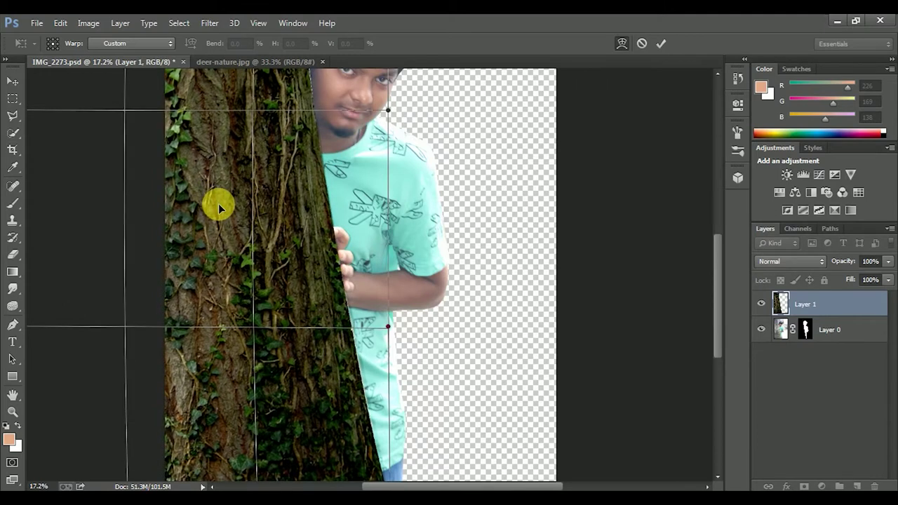
pyautogui.moveTo(253, 389); pyautogui.dragTo(238, 399)
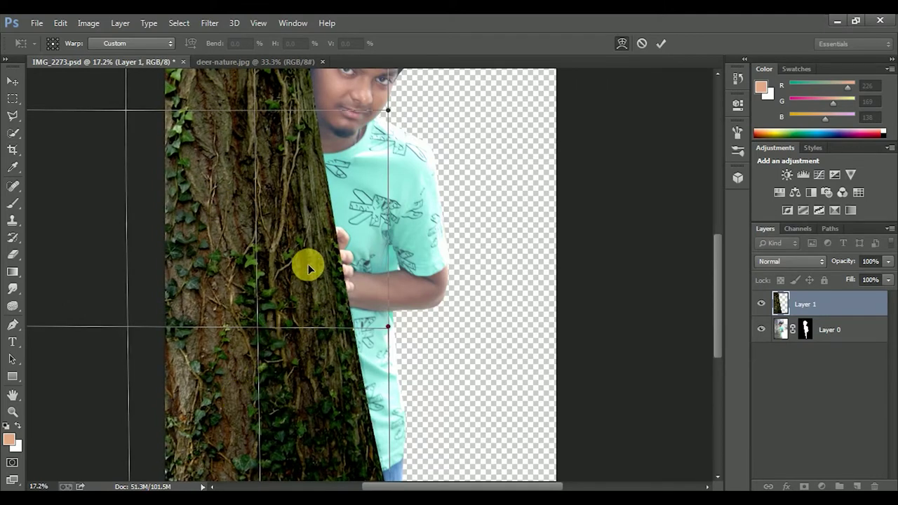
pyautogui.moveTo(304, 263); pyautogui.dragTo(343, 335)
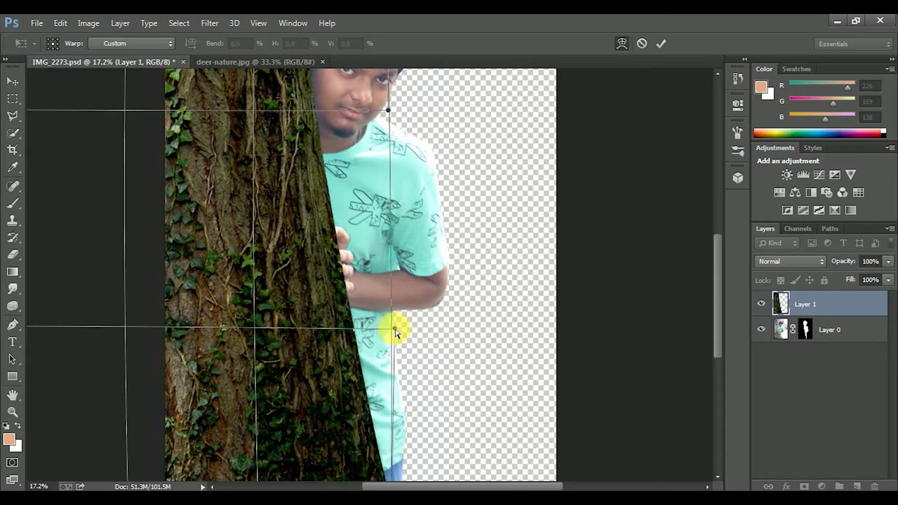
pyautogui.scroll(-3, 431, 227)
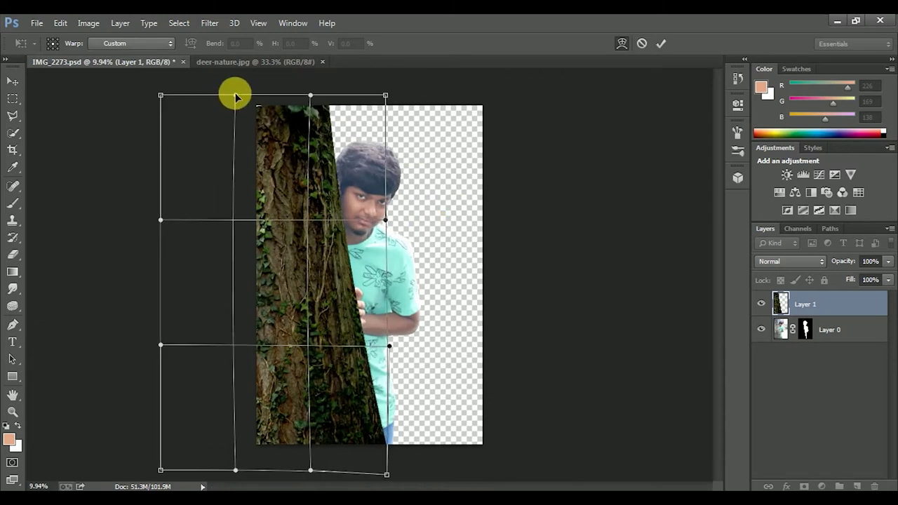
pyautogui.press('Return')
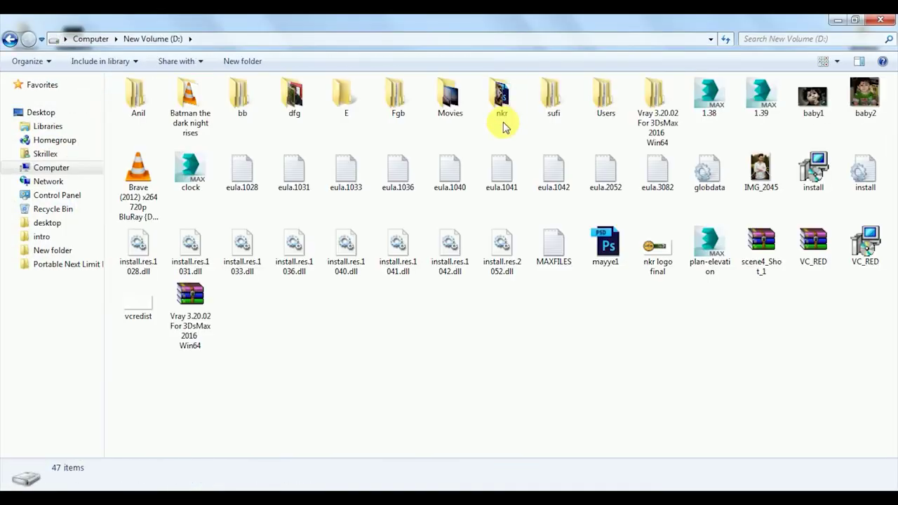
# - Navigate Windows Explorer to D:\nkr\nkr\for nkr edits\nkr editing pic bg
pyautogui.doubleClick(502, 123)
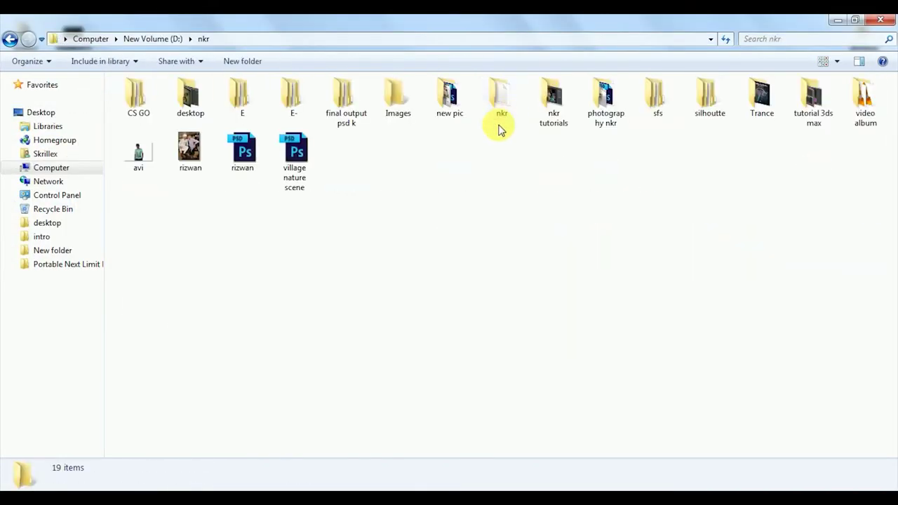
pyautogui.doubleClick(498, 125)
pyautogui.doubleClick(572, 115)
pyautogui.doubleClick(291, 116)
pyautogui.press('BackSpace')
pyautogui.doubleClick(220, 112)
# - Scroll through the background thumbnails and open forest image 80484 for viewing
pyautogui.scroll(-10, 592, 228)
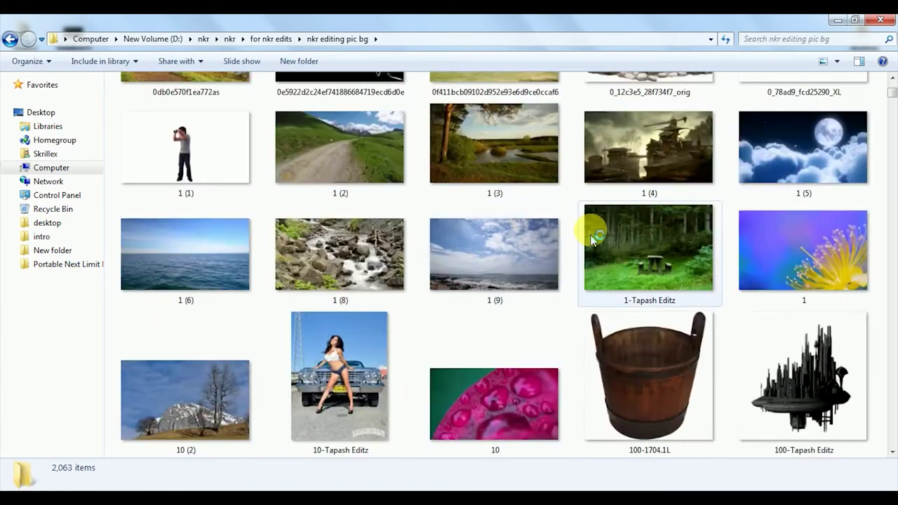
pyautogui.scroll(-10, 592, 228)
pyautogui.scroll(-10, 596, 235)
pyautogui.scroll(-10, 594, 232)
pyautogui.scroll(-10, 594, 232)
pyautogui.scroll(-10, 594, 232)
pyautogui.scroll(-10, 595, 233)
pyautogui.scroll(-10, 595, 232)
pyautogui.scroll(-5, 597, 236)
pyautogui.scroll(5, 601, 240)
pyautogui.scroll(-3, 600, 239)
pyautogui.doubleClick(791, 169)
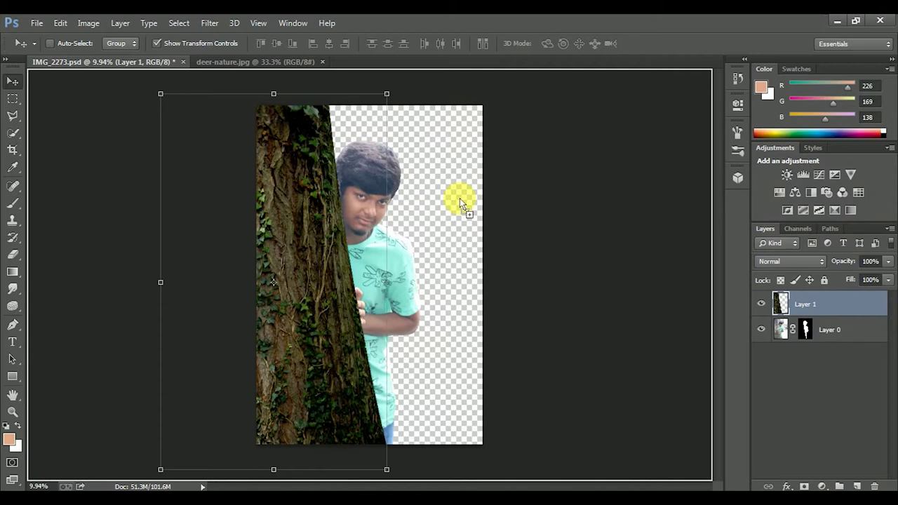
# - Place forest image 80484 beneath the boy and tree layers and scale it to about 520%
pyautogui.moveTo(438, 291); pyautogui.dragTo(402, 160)
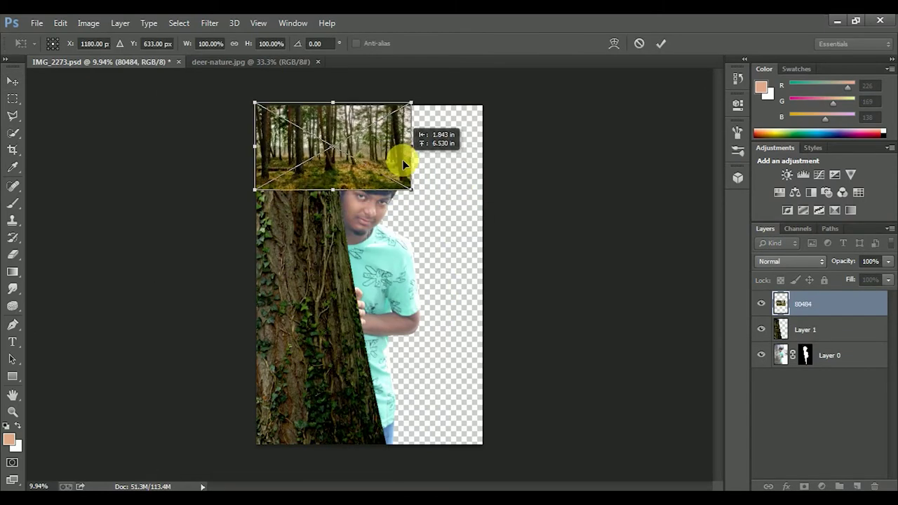
pyautogui.moveTo(412, 190)
pyautogui.mouseDown()
pyautogui.moveTo(532, 313)
pyautogui.moveTo(810, 454)
pyautogui.moveTo(890, 477)
pyautogui.mouseUp()
pyautogui.doubleClick(549, 342)
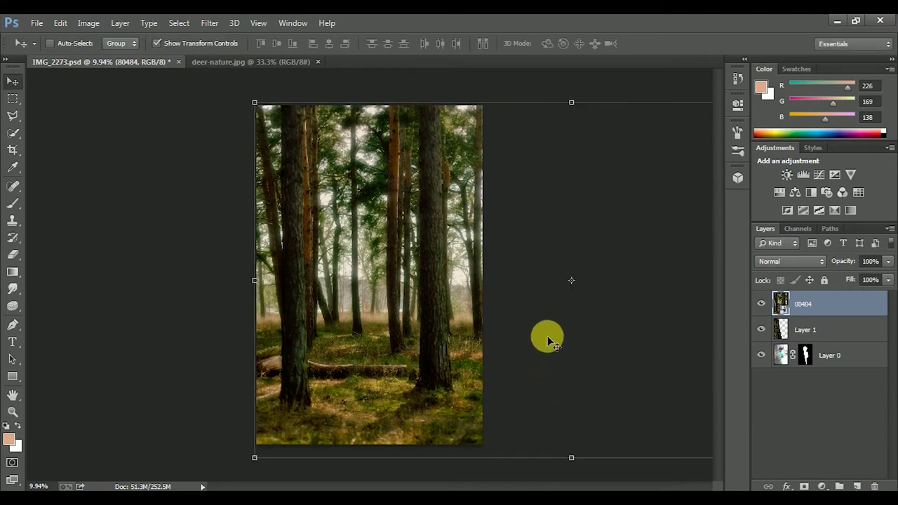
pyautogui.moveTo(794, 304); pyautogui.dragTo(802, 368)
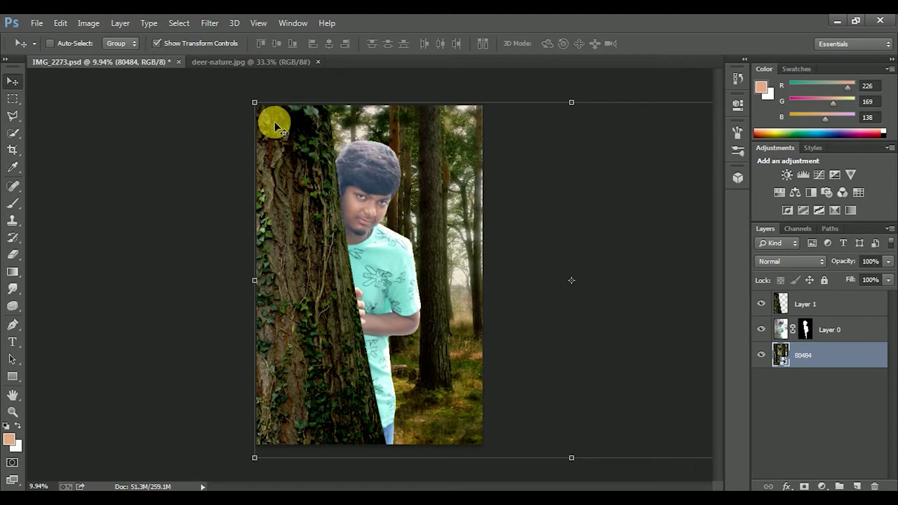
pyautogui.moveTo(255, 102); pyautogui.dragTo(192, 84)
pyautogui.moveTo(433, 275)
pyautogui.mouseDown()
pyautogui.moveTo(416, 262)
pyautogui.moveTo(419, 316)
pyautogui.mouseUp()
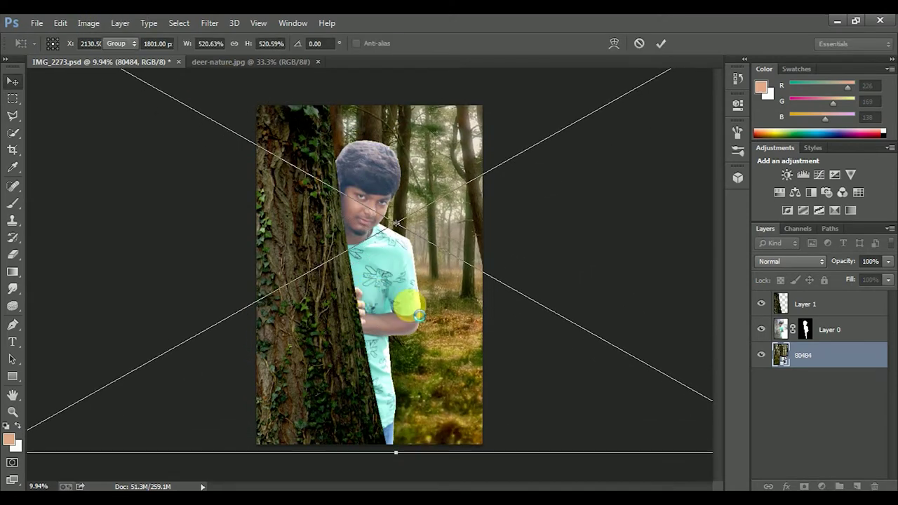
# - Commit the forest layer enlargement and crop the canvas wider at the top, left and right
pyautogui.press('Return')
pyautogui.scroll(-2, 410, 305)
pyautogui.press('c')
pyautogui.moveTo(370, 177)
pyautogui.mouseDown()
pyautogui.moveTo(385, 167)
pyautogui.moveTo(372, 198)
pyautogui.mouseUp()
pyautogui.moveTo(311, 281); pyautogui.dragTo(297, 268)
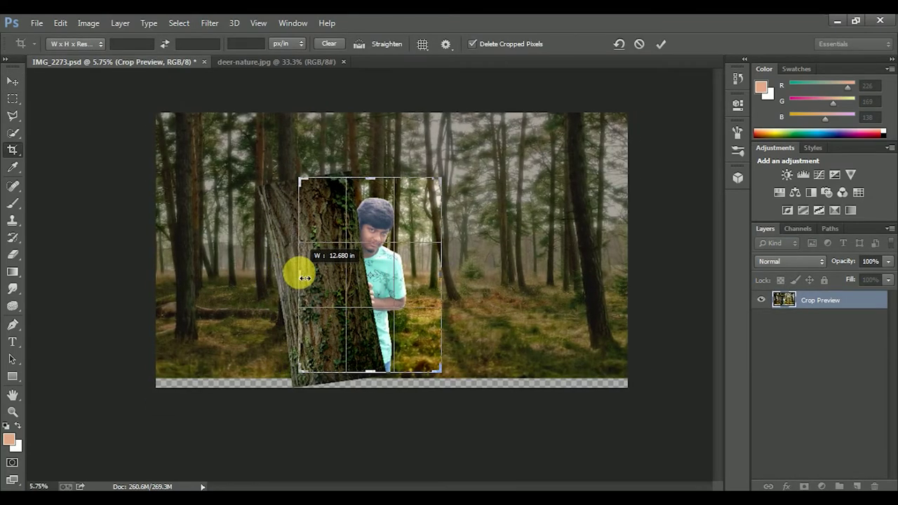
pyautogui.moveTo(456, 290); pyautogui.dragTo(518, 282)
pyautogui.doubleClick(368, 301)
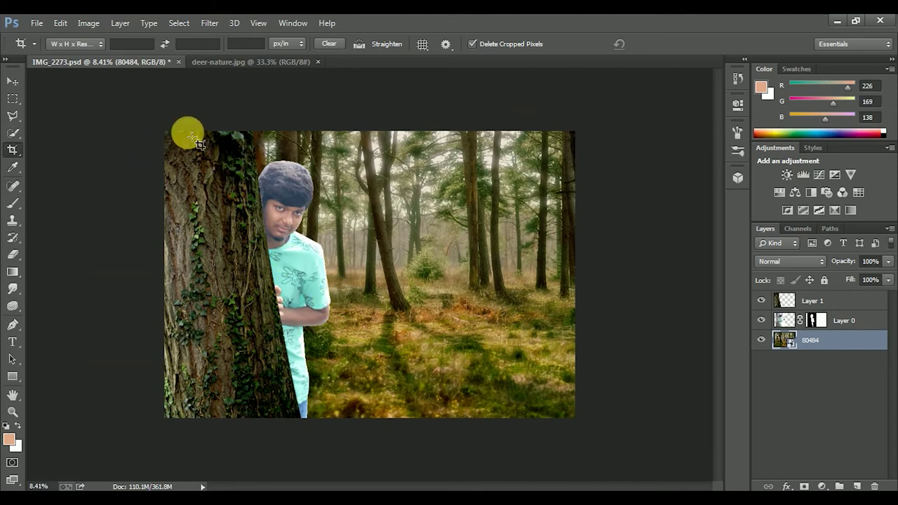
# - Undo back to the portrait canvas after a second wider crop, then slide the forest left
pyautogui.hotkey('ctrl', 'z')
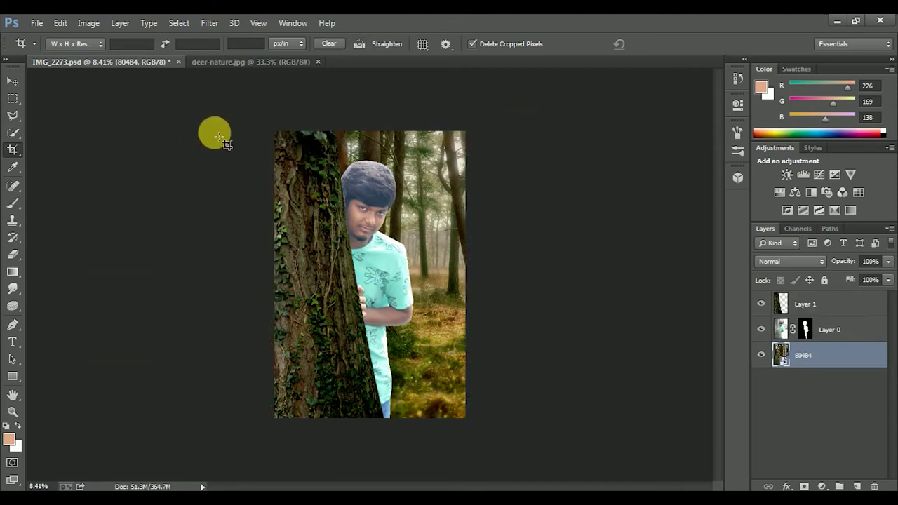
pyautogui.moveTo(279, 135); pyautogui.dragTo(585, 454)
pyautogui.moveTo(470, 267)
pyautogui.mouseDown()
pyautogui.moveTo(589, 269)
pyautogui.moveTo(575, 260)
pyautogui.mouseUp()
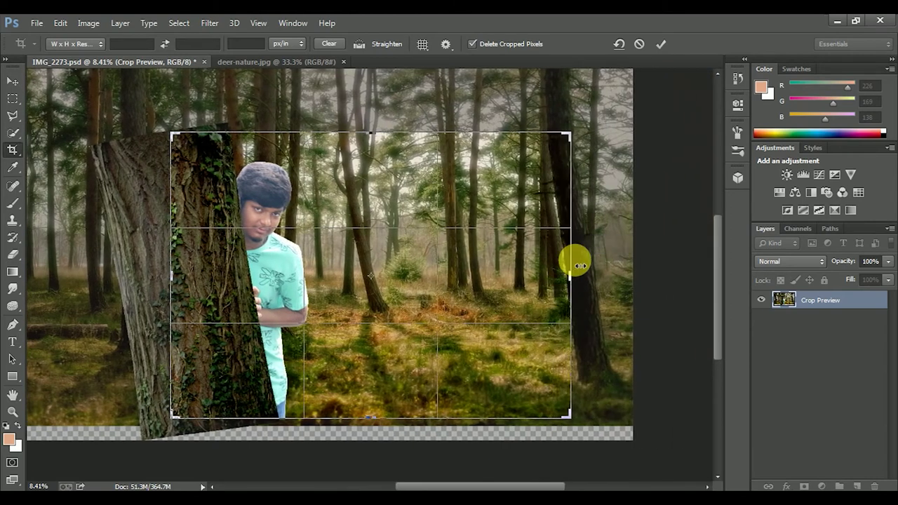
pyautogui.press('Return')
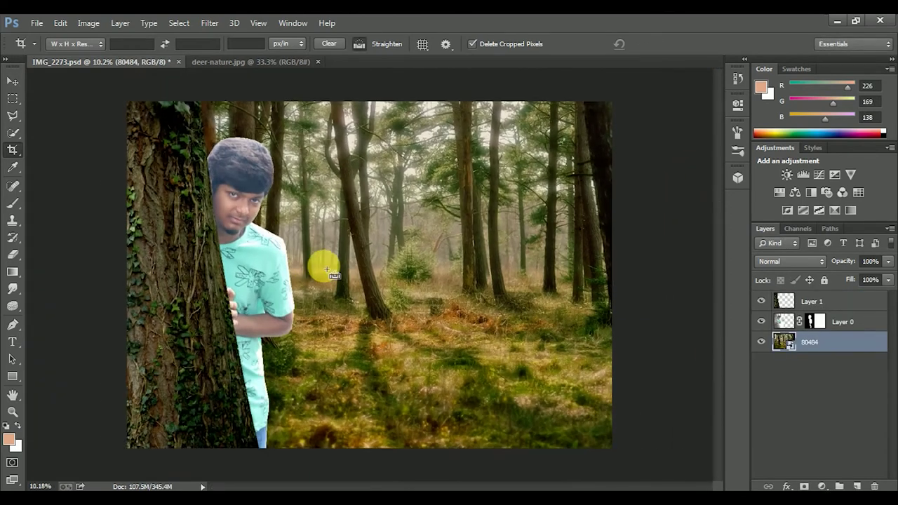
pyautogui.hotkey('ctrl', 'z')
pyautogui.press('v')
pyautogui.moveTo(476, 243)
pyautogui.mouseDown()
pyautogui.moveTo(243, 221)
pyautogui.moveTo(574, 301)
pyautogui.mouseUp()
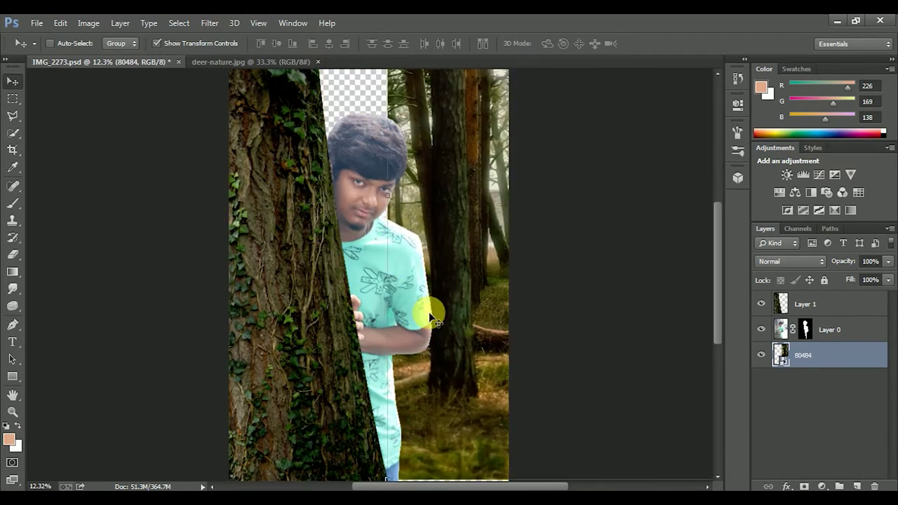
# - Shift the 80484 forest layer left and slightly down behind the boy, then select Layer 0
pyautogui.moveTo(574, 301)
pyautogui.mouseDown()
pyautogui.moveTo(394, 305)
pyautogui.moveTo(578, 304)
pyautogui.moveTo(400, 303)
pyautogui.moveTo(483, 302)
pyautogui.mouseUp()
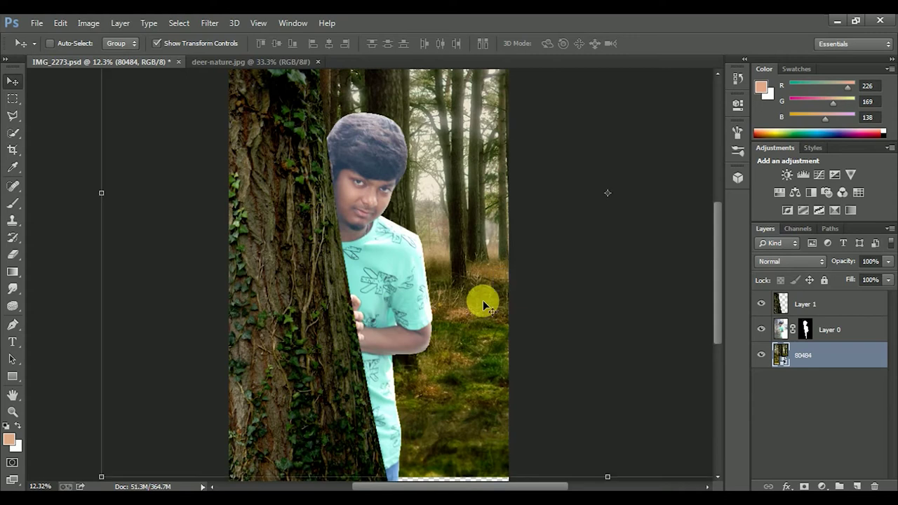
pyautogui.moveTo(466, 251); pyautogui.dragTo(467, 266)
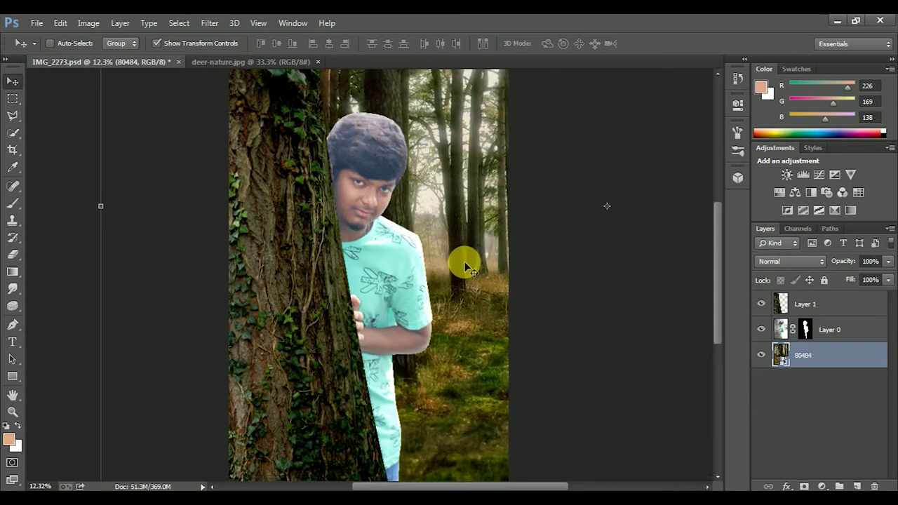
pyautogui.scroll(-2, 466, 266)
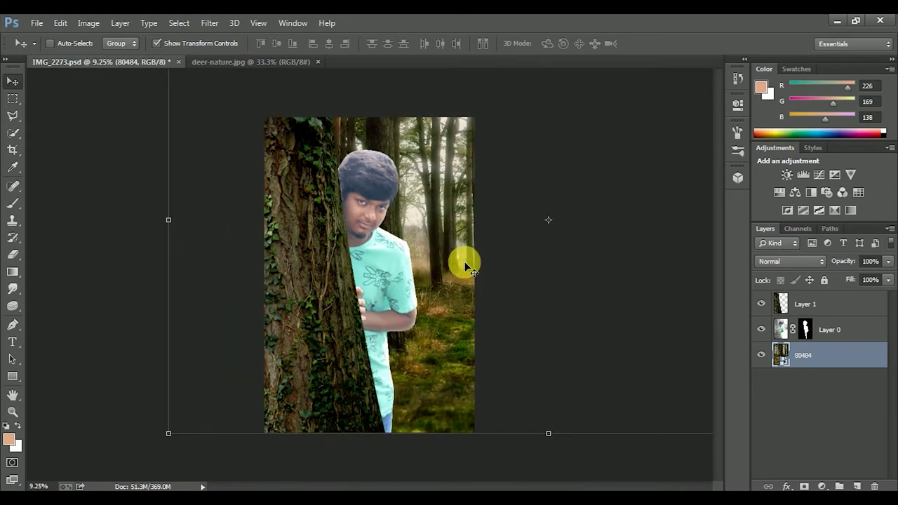
pyautogui.click(786, 334)
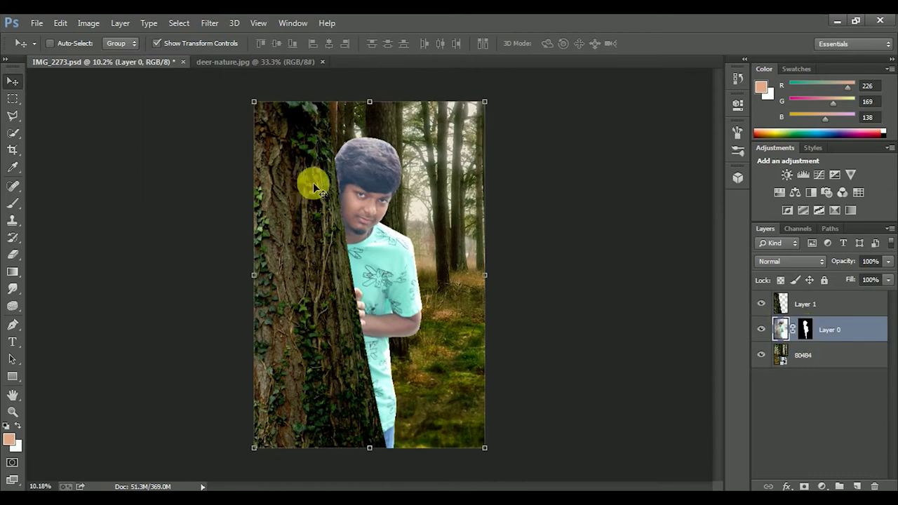
# - Soften the boy's upper-left hair edge with a 54 px Smudge brush
pyautogui.scroll(3, 313, 187)
pyautogui.scroll(1, 442, 210)
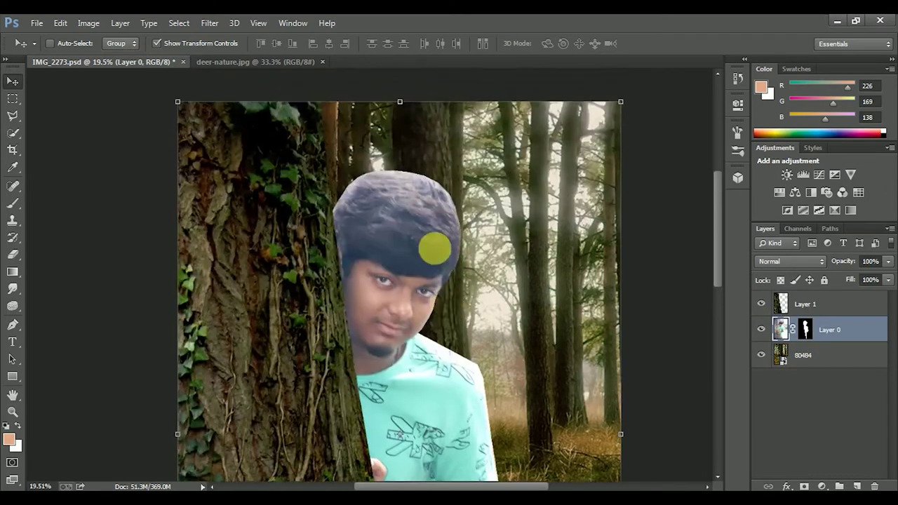
pyautogui.scroll(2, 436, 248)
pyautogui.moveTo(13, 289); pyautogui.dragTo(70, 313)
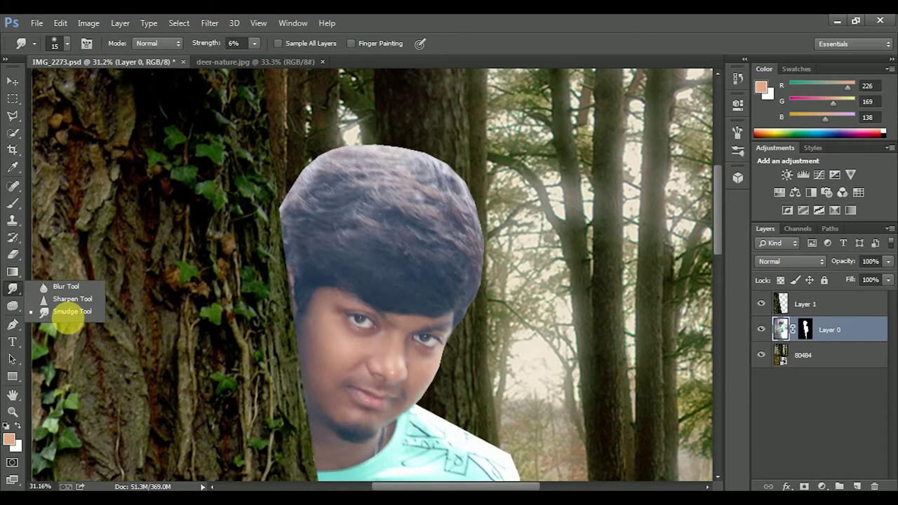
pyautogui.scroll(2, 371, 184)
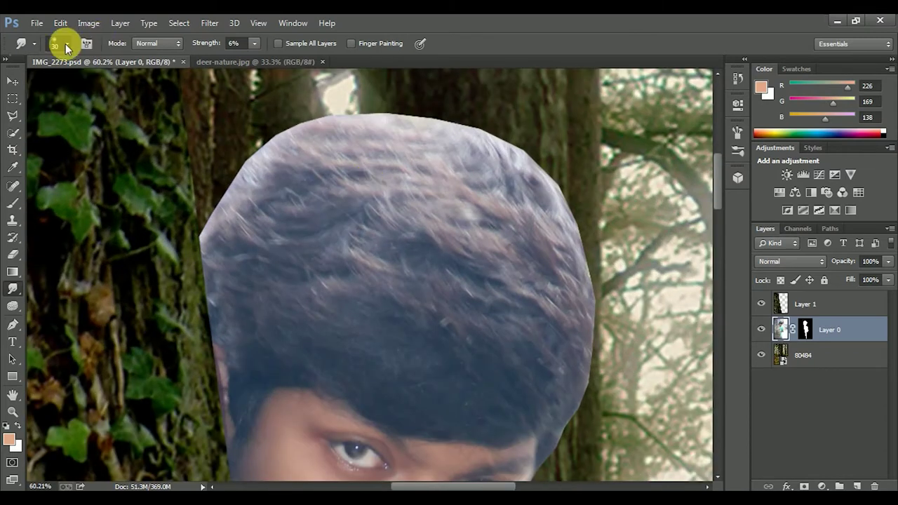
pyautogui.click(66, 45)
pyautogui.scroll(-3, 320, 285)
pyautogui.click(153, 368)
pyautogui.click(457, 316)
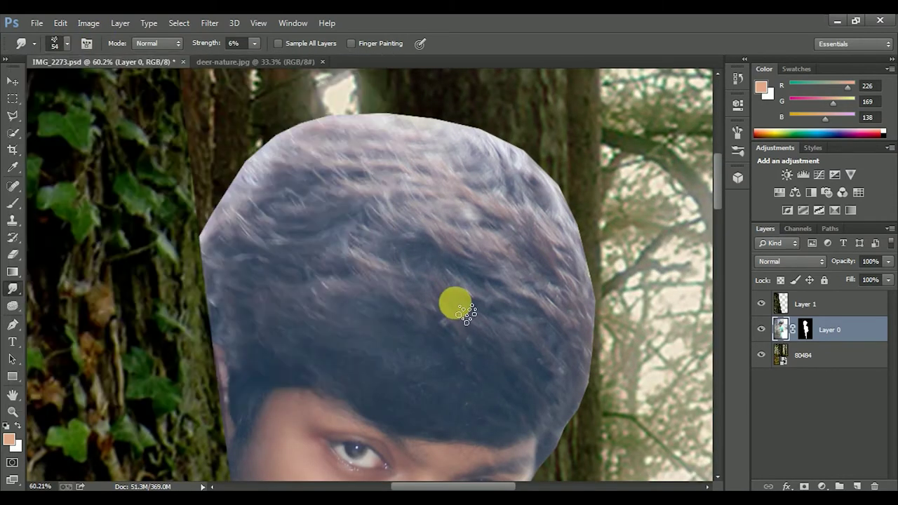
pyautogui.click(66, 45)
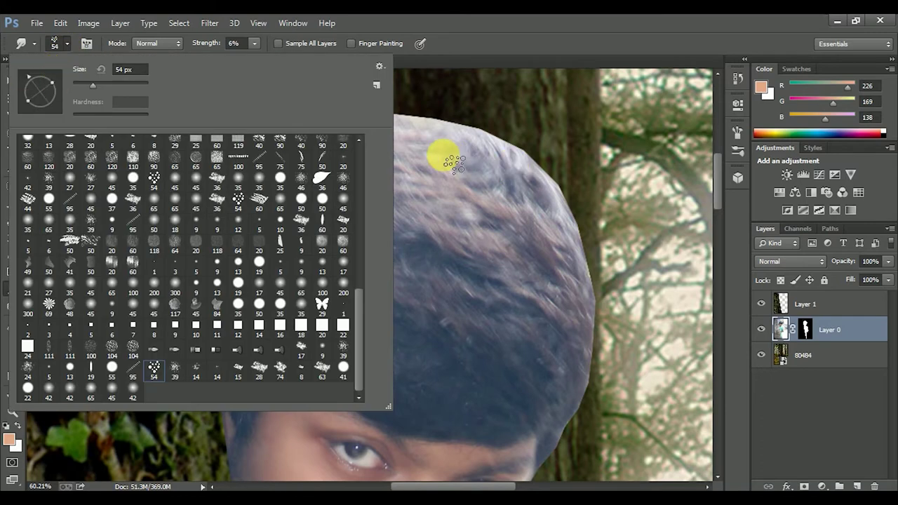
pyautogui.click(454, 163)
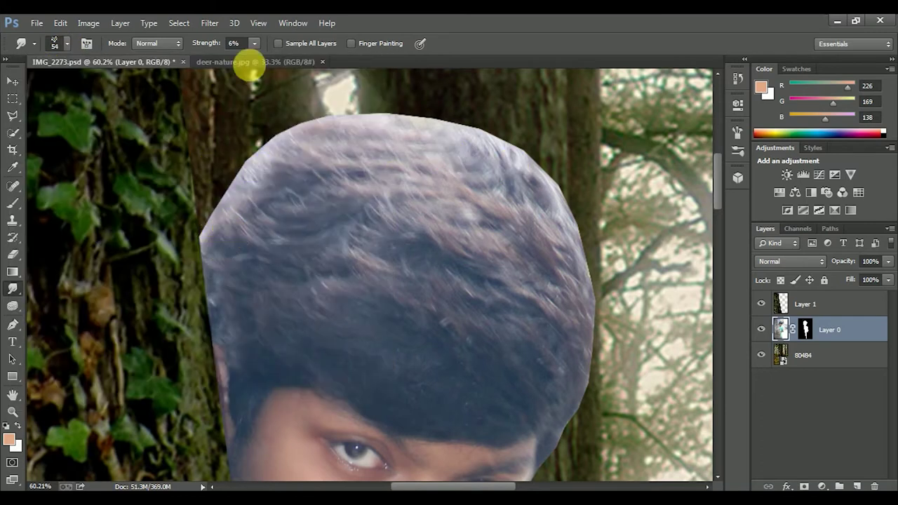
pyautogui.moveTo(228, 261); pyautogui.dragTo(273, 146)
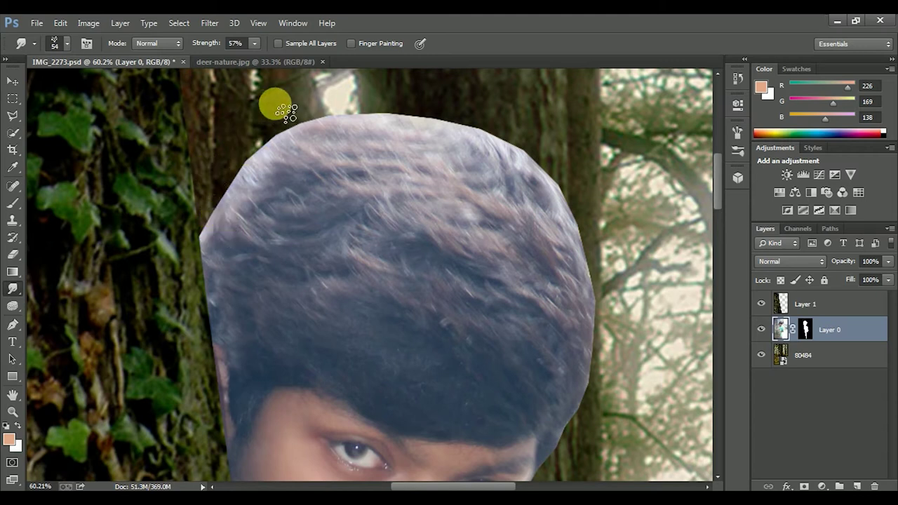
# - Within the boy's selection, tint the hair top dark blue at 22% opacity with a 300 px brush
pyautogui.keyDown('ctrl'); pyautogui.click(807, 336); pyautogui.keyUp('ctrl')
pyautogui.press('b')
pyautogui.moveTo(442, 371); pyautogui.dragTo(517, 401)
pyautogui.press(']')
pyautogui.press(']')
pyautogui.press(']')
pyautogui.click(274, 45)
pyautogui.moveTo(360, 113)
pyautogui.mouseDown()
pyautogui.moveTo(260, 200)
pyautogui.moveTo(582, 246)
pyautogui.moveTo(225, 215)
pyautogui.moveTo(266, 261)
pyautogui.moveTo(260, 271)
pyautogui.moveTo(511, 150)
pyautogui.mouseUp()
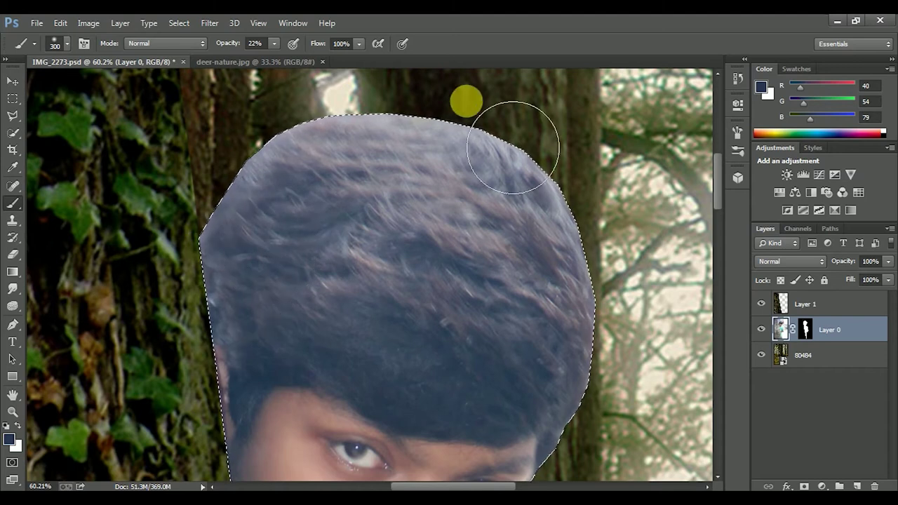
pyautogui.scroll(-3, 587, 387)
pyautogui.scroll(-1, 595, 372)
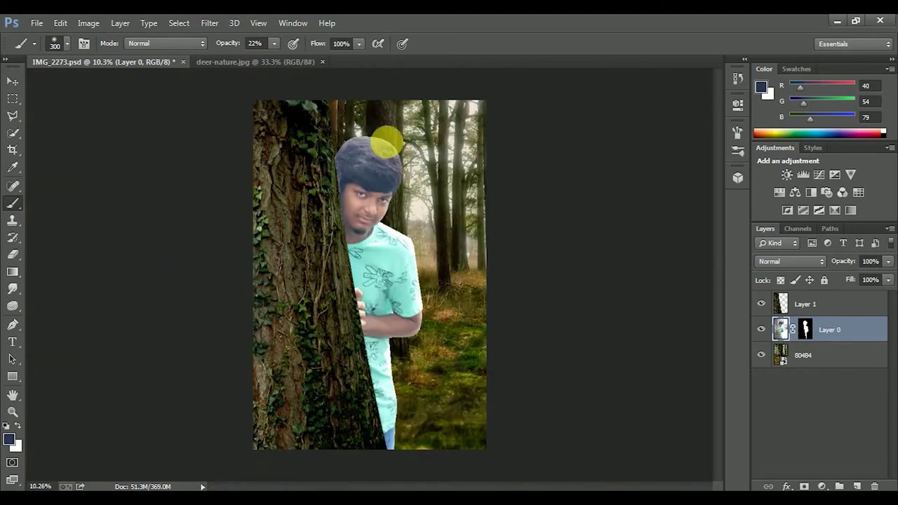
pyautogui.scroll(3, 387, 143)
# - Smudge the hair's left edge and apply Layer 0's mask permanently
pyautogui.click(12, 288)
pyautogui.scroll(1, 321, 151)
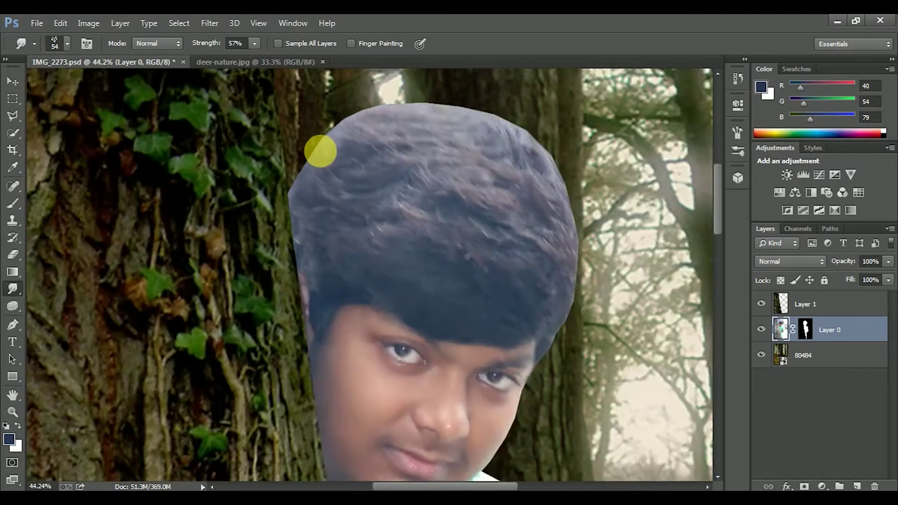
pyautogui.scroll(2, 321, 151)
pyautogui.moveTo(302, 209); pyautogui.dragTo(292, 225)
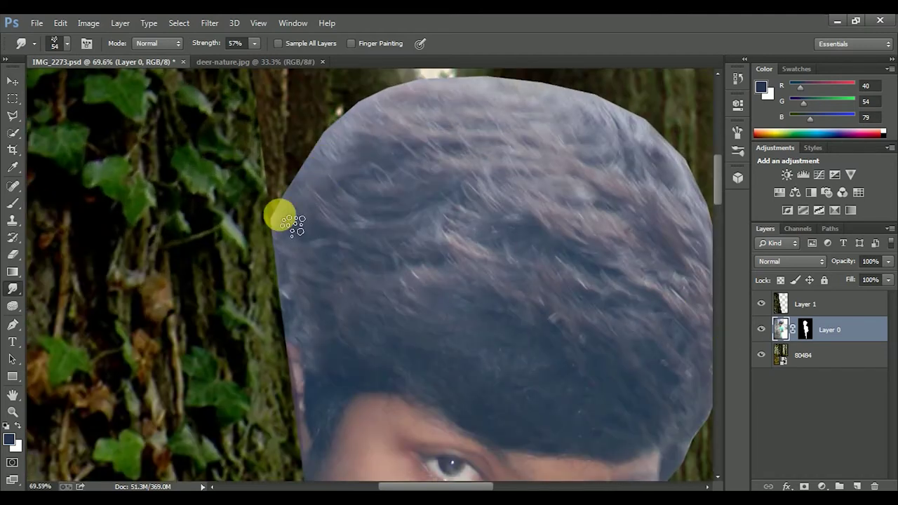
pyautogui.rightClick(806, 330)
pyautogui.click(772, 373)
# - Set smudge strength to 31% with an 80 px brush and smudge the top-right hair edge outward
pyautogui.click(257, 44)
pyautogui.click(270, 90)
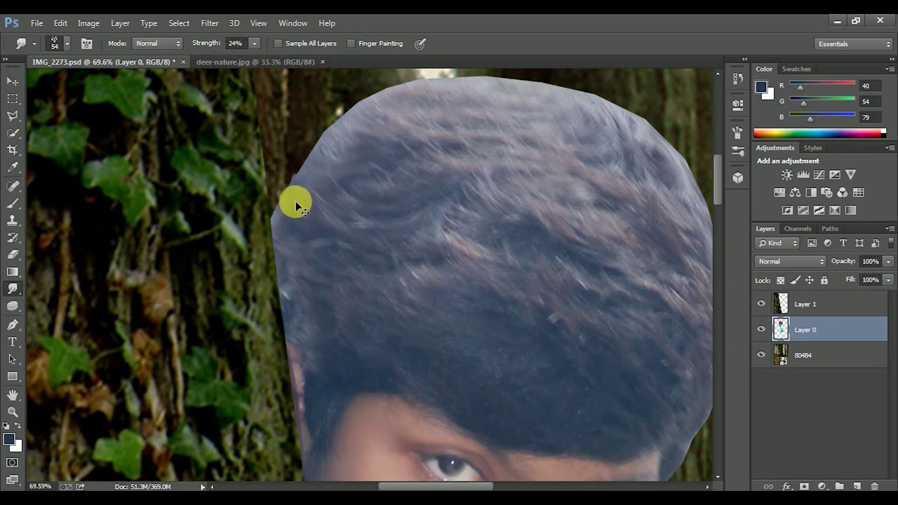
pyautogui.click(87, 45)
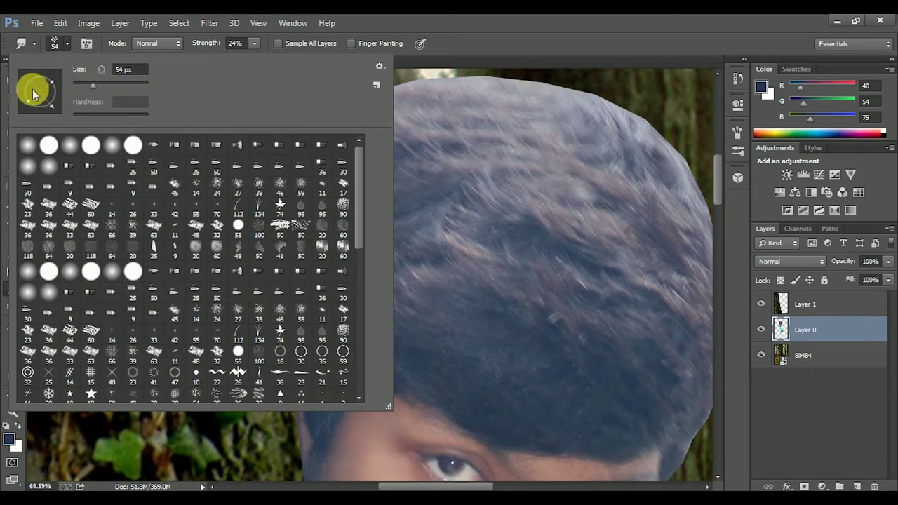
pyautogui.click(438, 152)
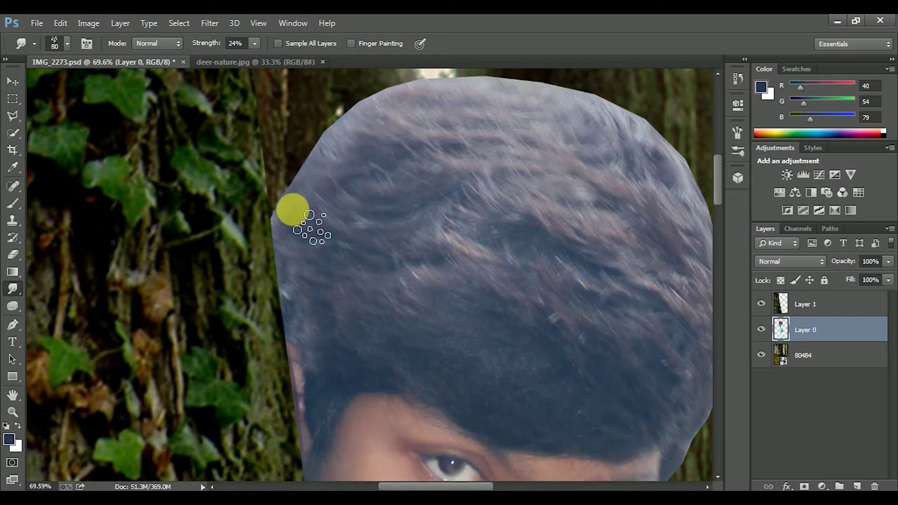
pyautogui.press(']')
pyautogui.press(']')
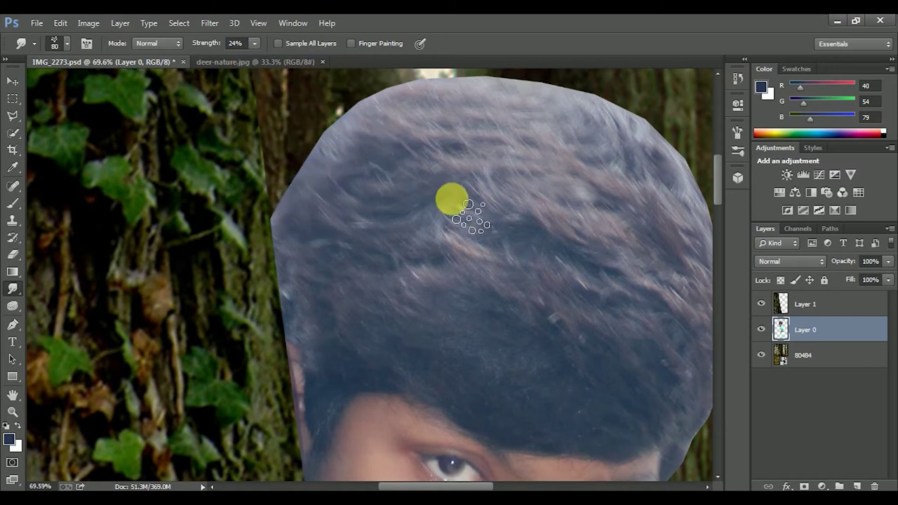
pyautogui.moveTo(258, 59); pyautogui.dragTo(263, 59)
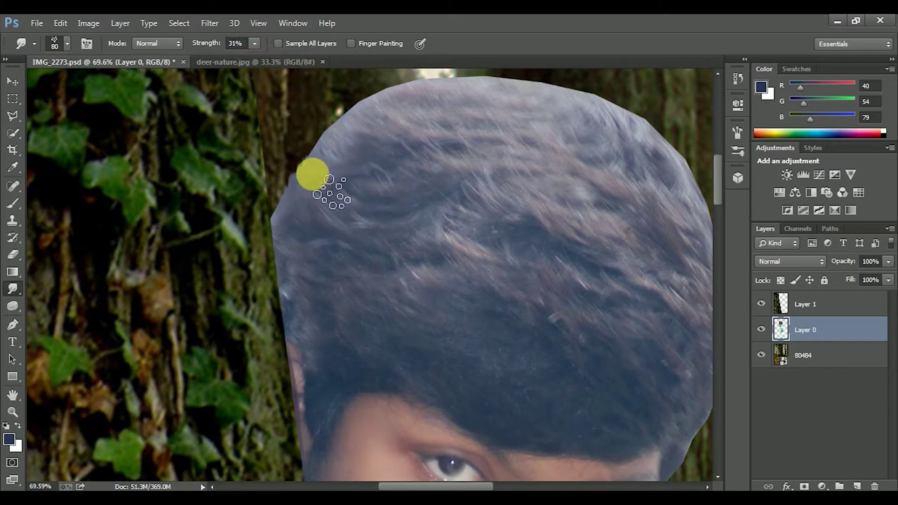
pyautogui.scroll(3, 353, 116)
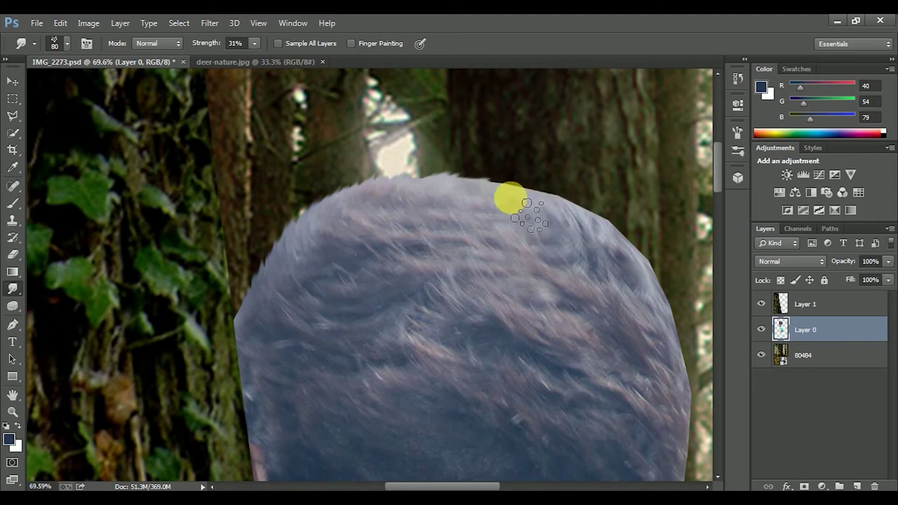
pyautogui.click(67, 45)
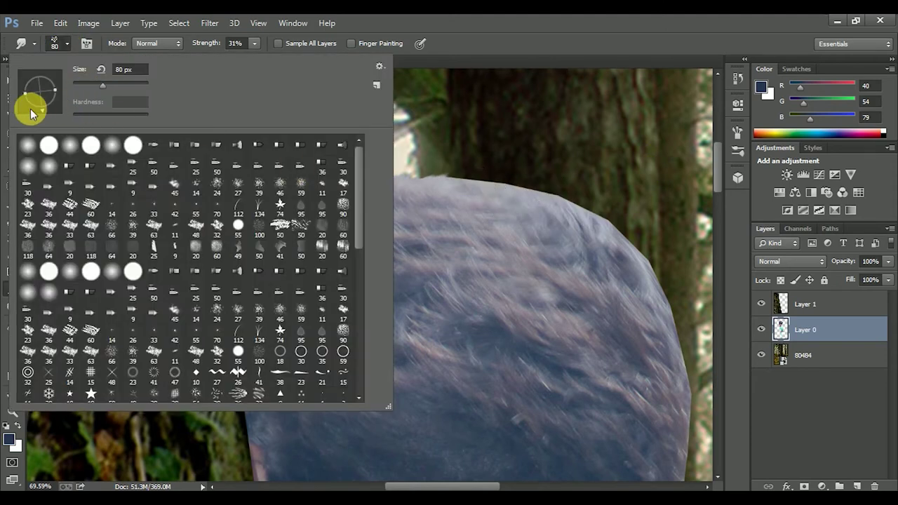
pyautogui.click(475, 141)
pyautogui.moveTo(523, 214); pyautogui.dragTo(677, 288)
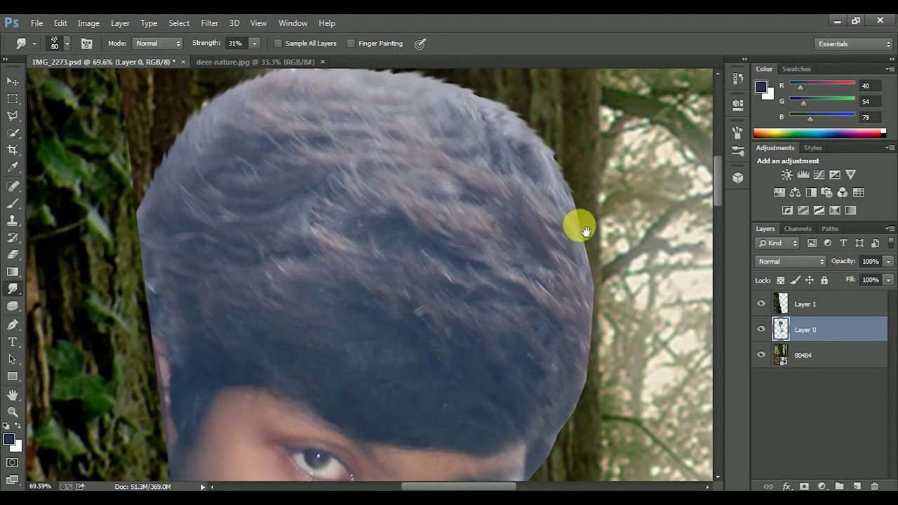
# - Set the brush tip angle to 0° and smudge the hair's right edge downward
pyautogui.click(67, 45)
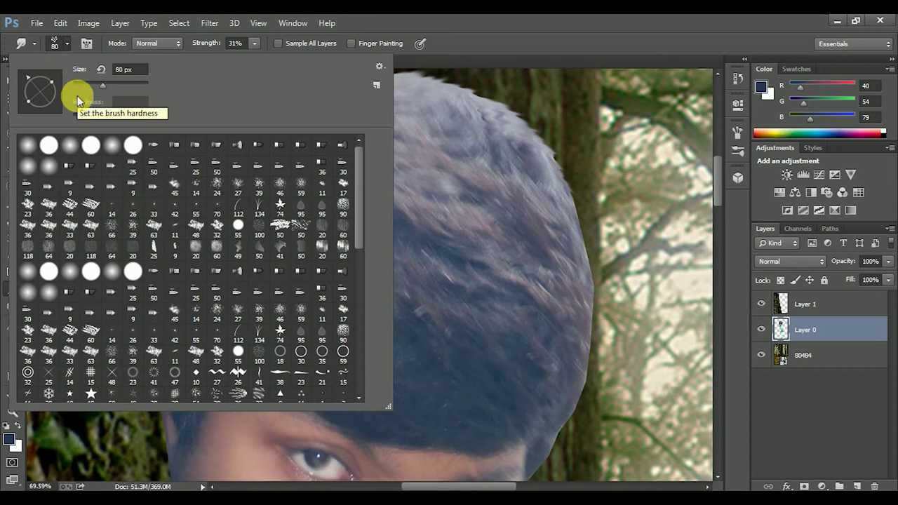
pyautogui.click(587, 208)
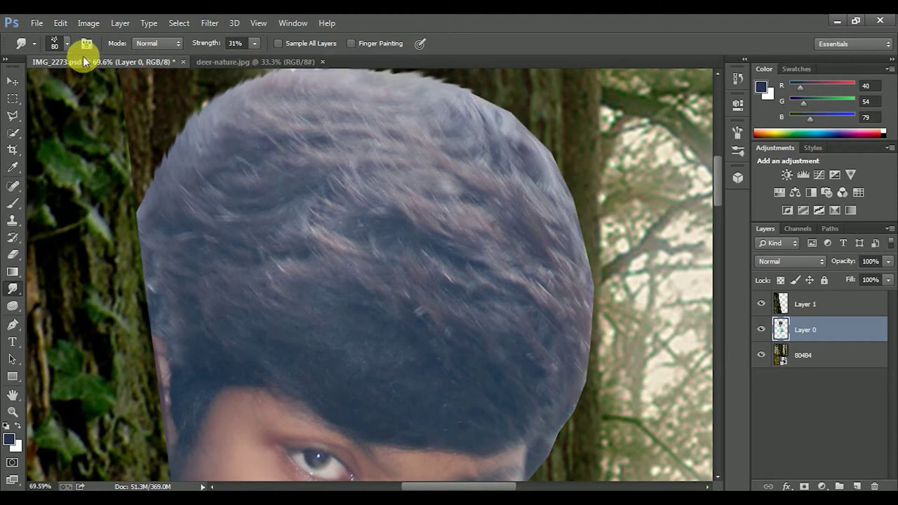
pyautogui.click(66, 46)
pyautogui.click(491, 173)
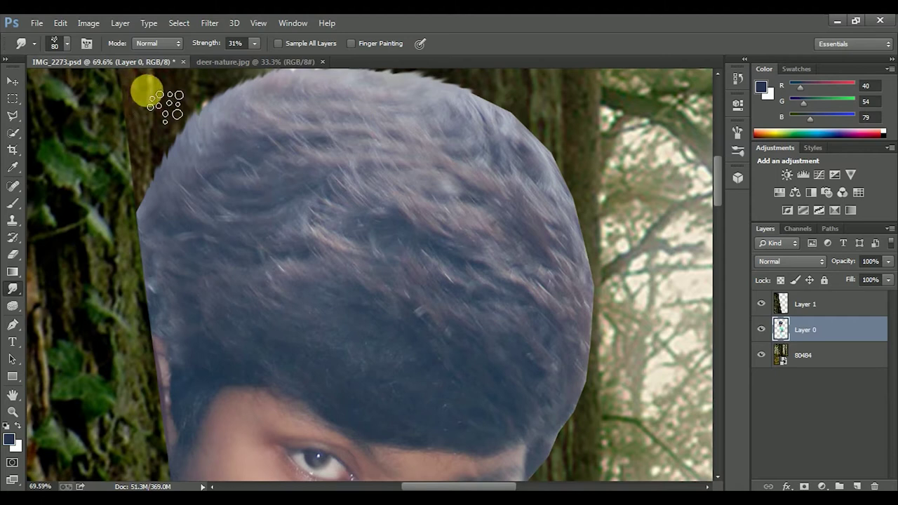
pyautogui.click(67, 45)
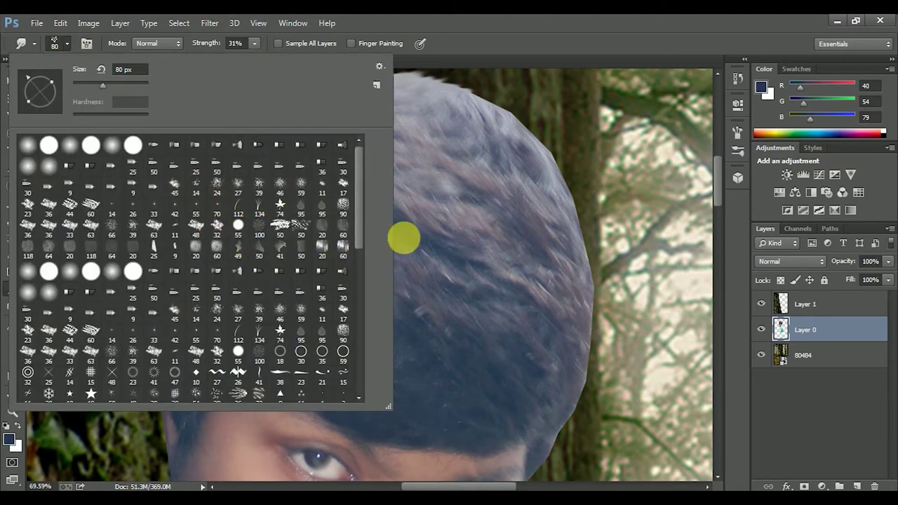
pyautogui.click(403, 239)
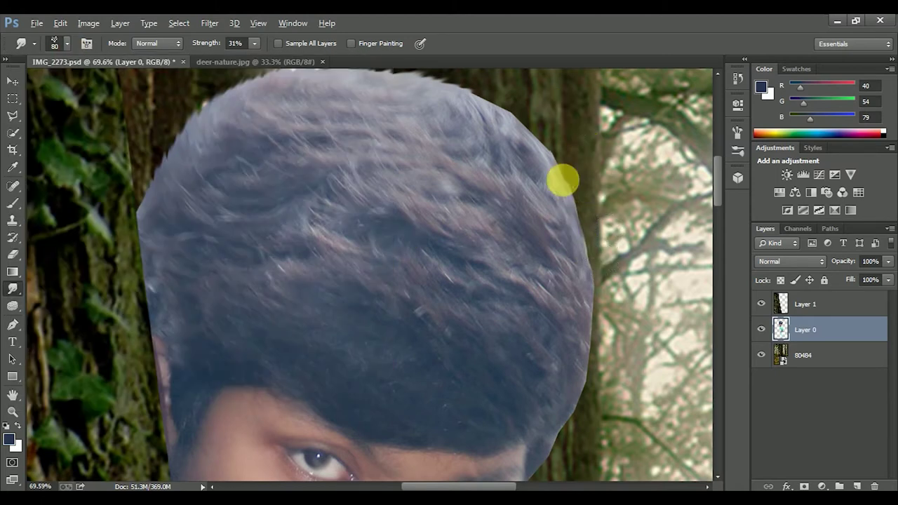
pyautogui.click(67, 44)
pyautogui.moveTo(76, 88); pyautogui.dragTo(77, 90)
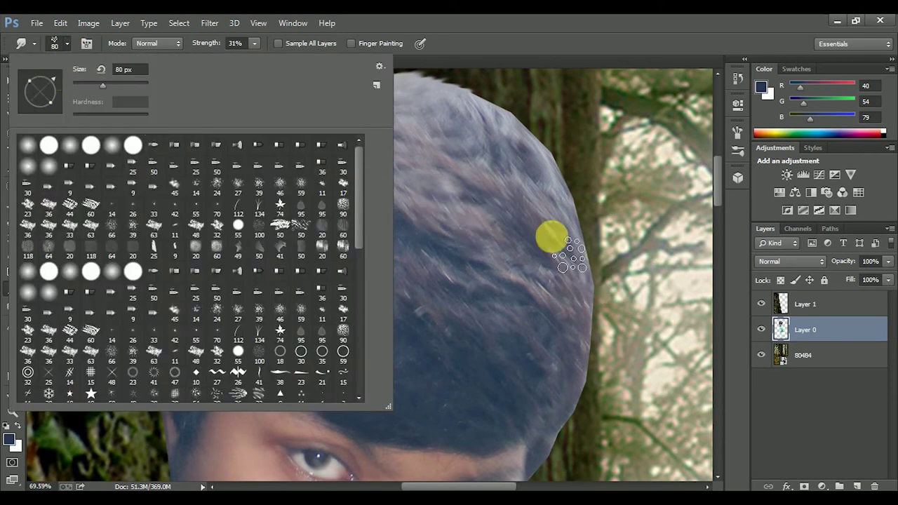
pyautogui.click(569, 342)
pyautogui.moveTo(592, 281); pyautogui.dragTo(579, 326)
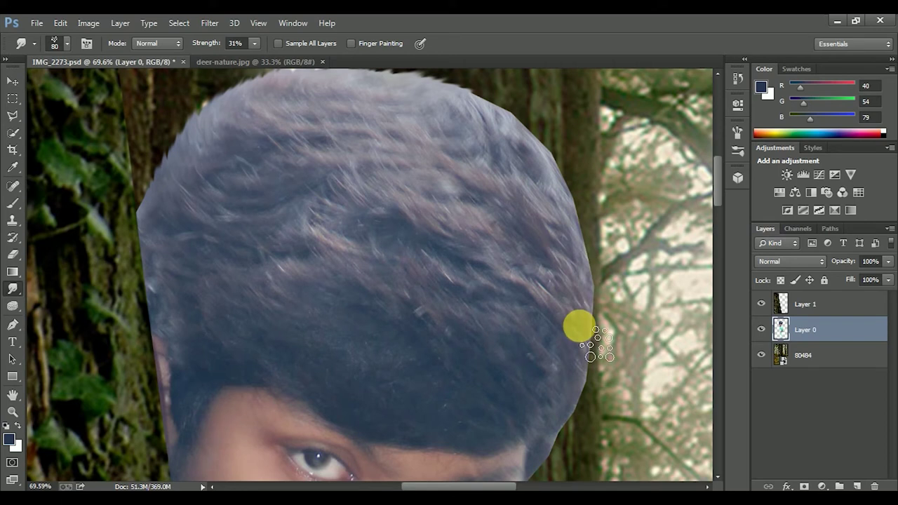
# - With a 50 px brush, push the hair's right edge outward into strands
pyautogui.rightClick(626, 313)
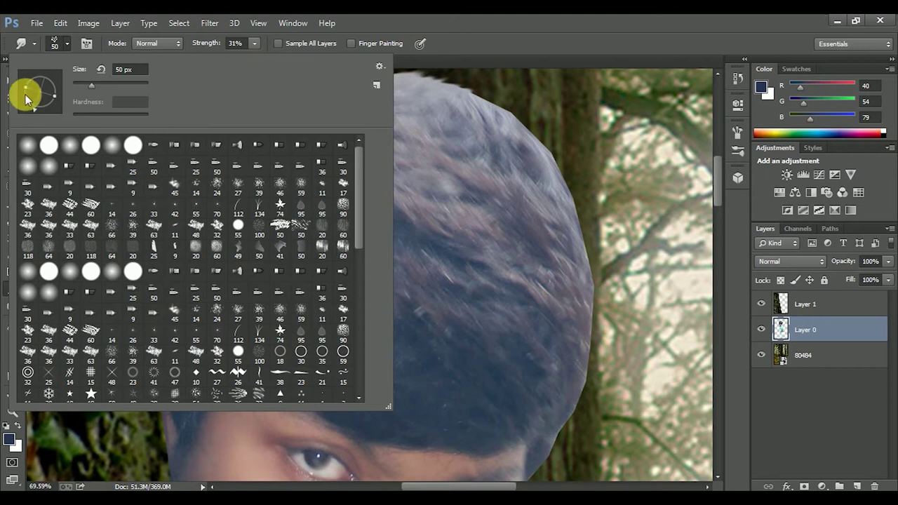
pyautogui.click(567, 331)
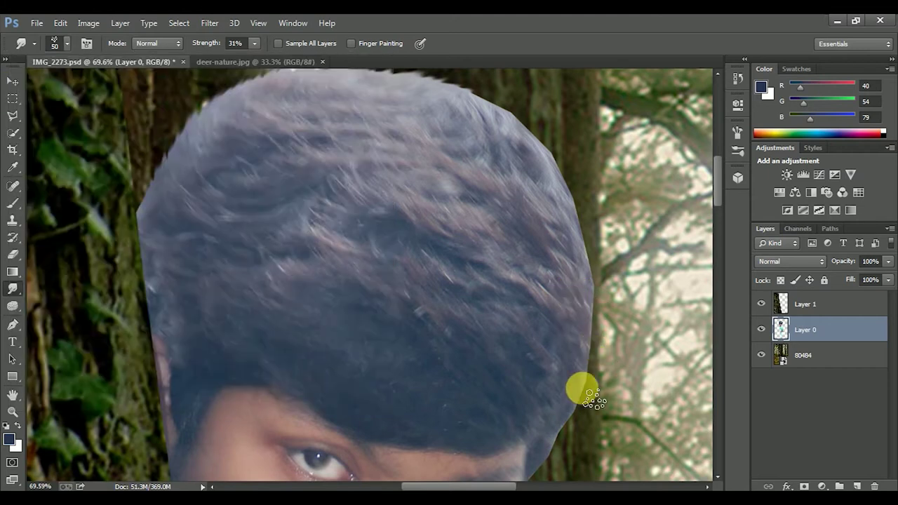
pyautogui.moveTo(583, 373); pyautogui.dragTo(560, 384)
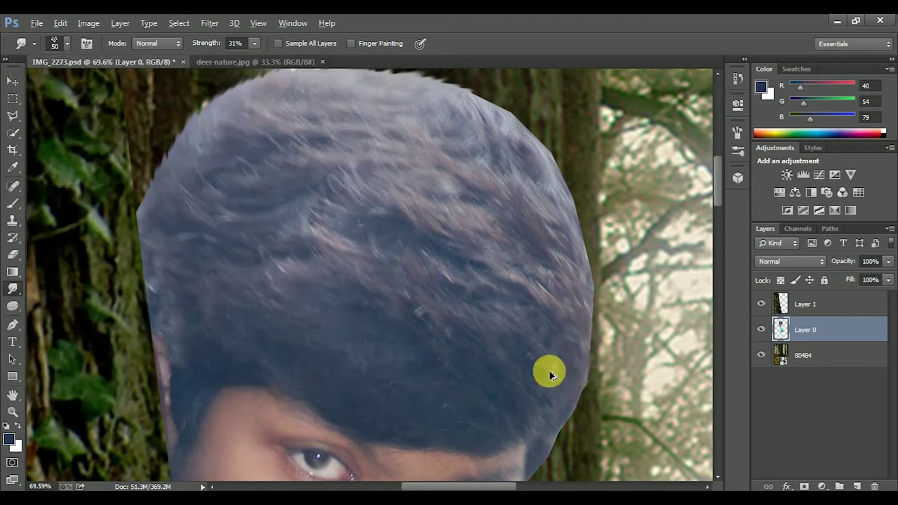
pyautogui.rightClick(590, 351)
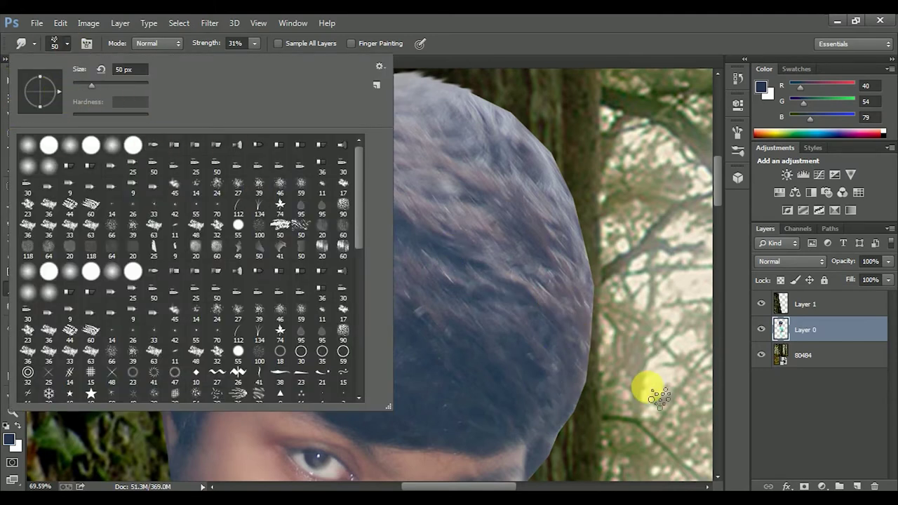
pyautogui.click(586, 353)
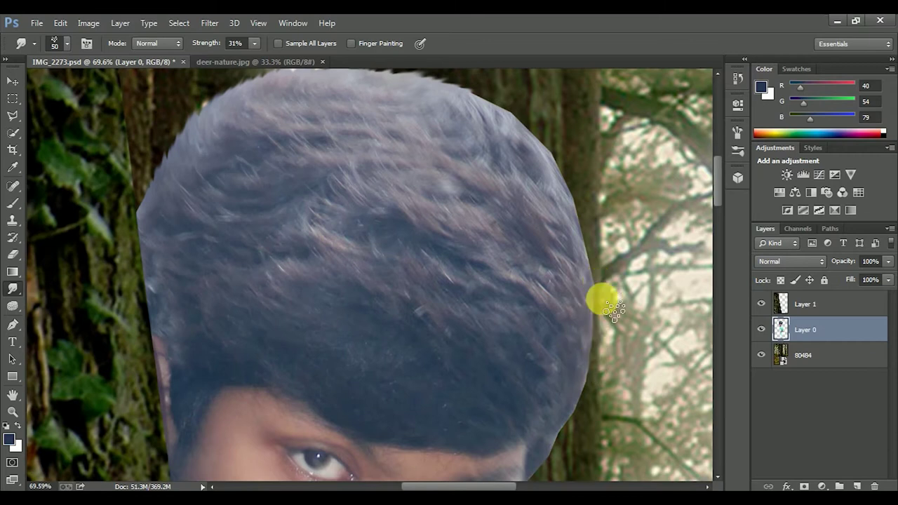
pyautogui.moveTo(600, 301)
pyautogui.mouseDown()
pyautogui.moveTo(585, 195)
pyautogui.moveTo(564, 163)
pyautogui.mouseUp()
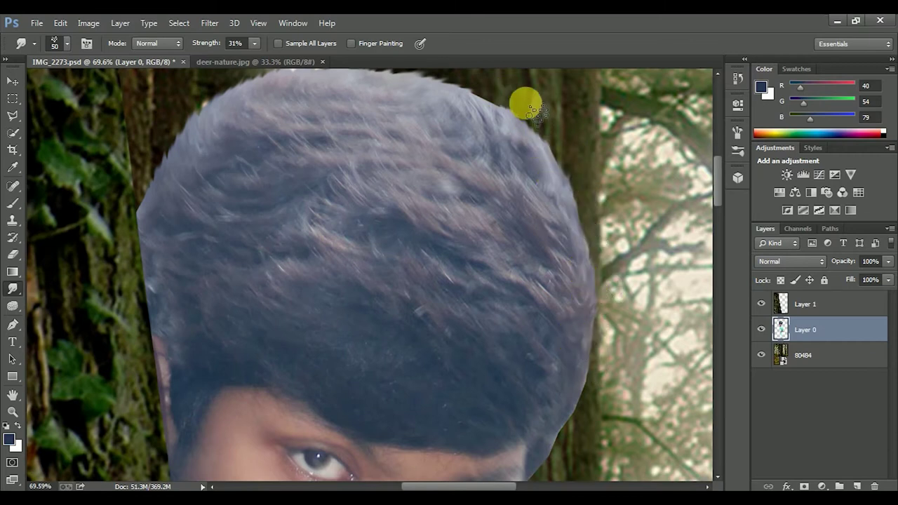
# - Switch to a 24 px brush preset enlarged to 125 and smudge the top-left hair edge upward
pyautogui.scroll(-2, 492, 137)
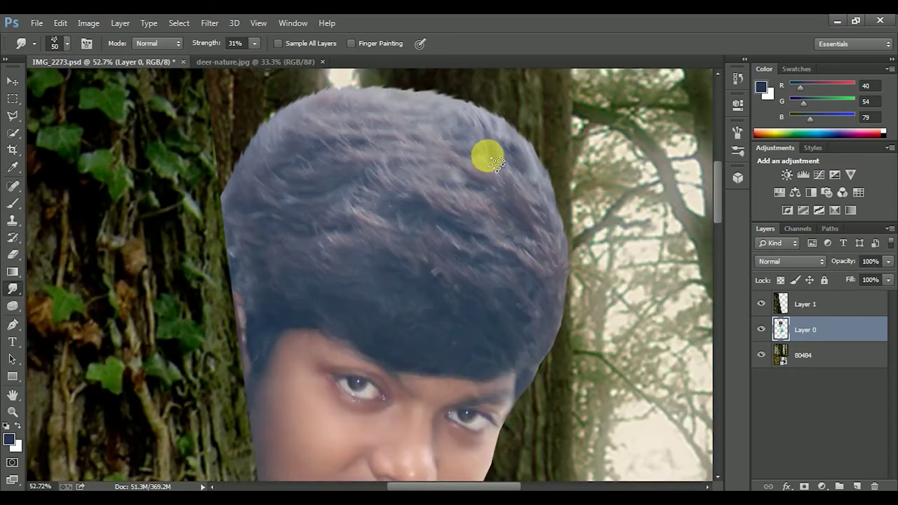
pyautogui.scroll(-1, 449, 179)
pyautogui.click(73, 46)
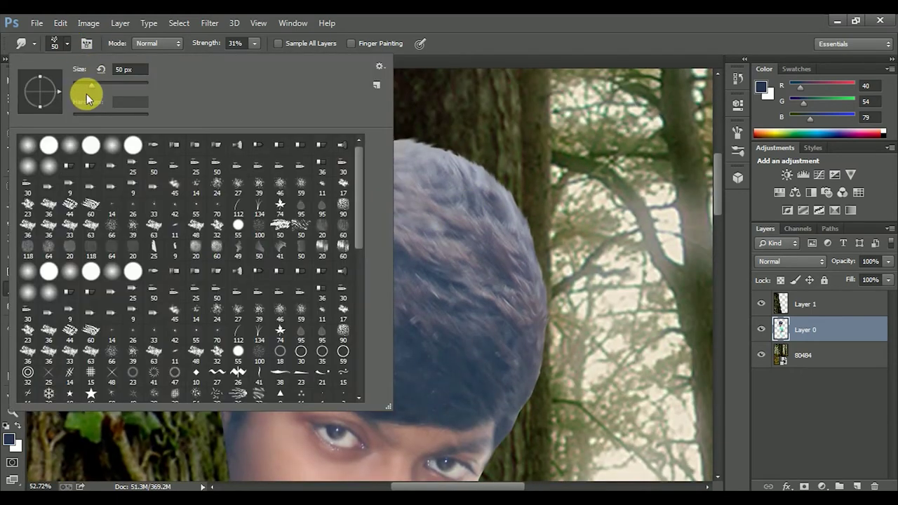
pyautogui.click(217, 184)
pyautogui.click(509, 229)
pyautogui.scroll(2, 493, 245)
pyautogui.press(']')
pyautogui.press(']')
pyautogui.press(']')
pyautogui.moveTo(156, 186)
pyautogui.mouseDown()
pyautogui.moveTo(270, 124)
pyautogui.moveTo(295, 148)
pyautogui.moveTo(330, 140)
pyautogui.moveTo(361, 149)
pyautogui.moveTo(531, 237)
pyautogui.moveTo(523, 172)
pyautogui.moveTo(546, 184)
pyautogui.moveTo(519, 184)
pyautogui.moveTo(438, 92)
pyautogui.mouseUp()
pyautogui.scroll(-3, 496, 257)
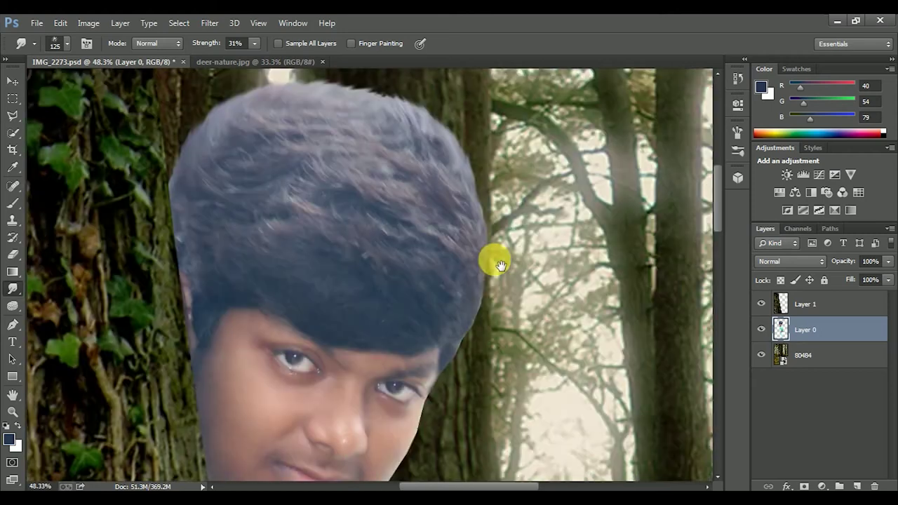
# - At 57% strength, pull hair edges upward into strands, enlarging the brush to 150 px
pyautogui.click(254, 44)
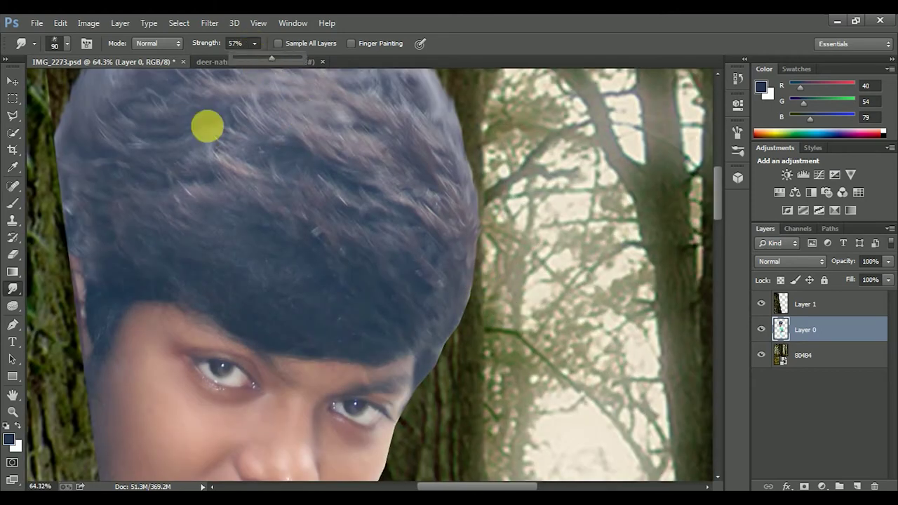
pyautogui.rightClick(52, 78)
pyautogui.click(509, 302)
pyautogui.moveTo(489, 223); pyautogui.dragTo(469, 158)
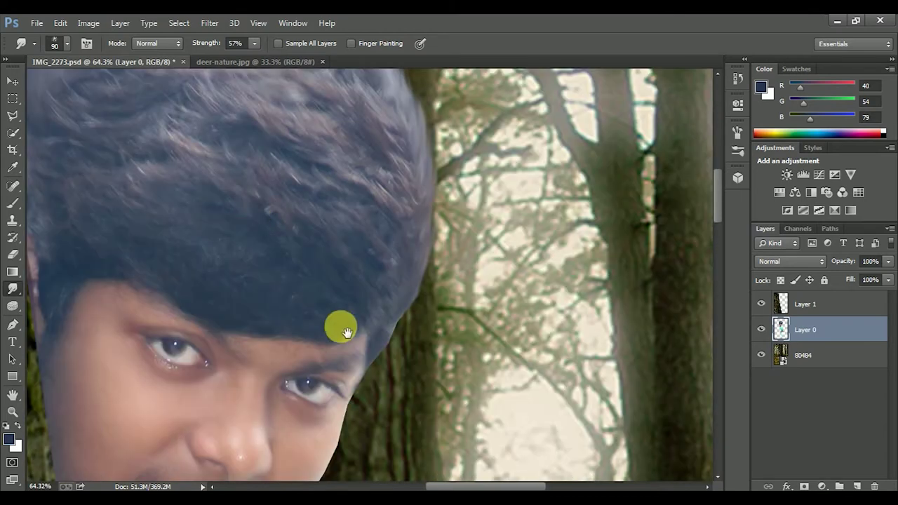
pyautogui.moveTo(347, 332)
pyautogui.mouseDown()
pyautogui.moveTo(421, 324)
pyautogui.moveTo(402, 275)
pyautogui.mouseUp()
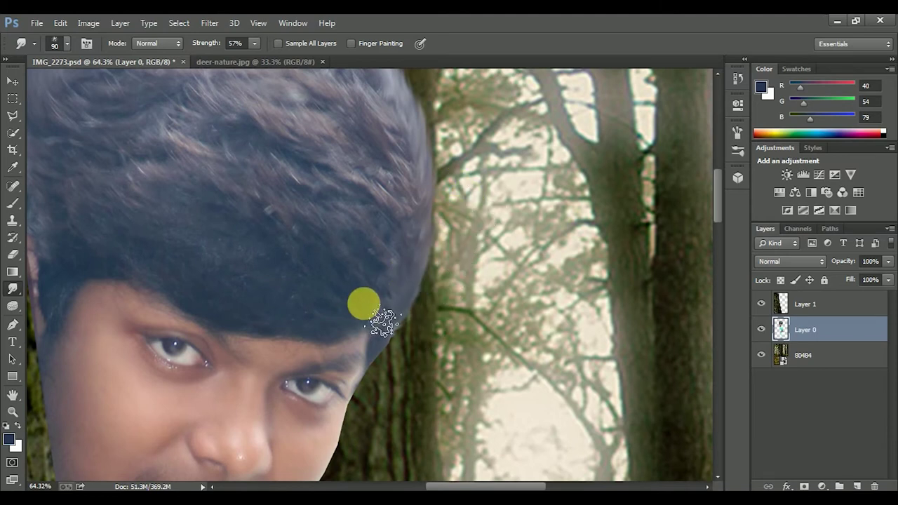
pyautogui.press(']')
pyautogui.moveTo(410, 326)
pyautogui.mouseDown()
pyautogui.moveTo(423, 211)
pyautogui.moveTo(456, 75)
pyautogui.mouseUp()
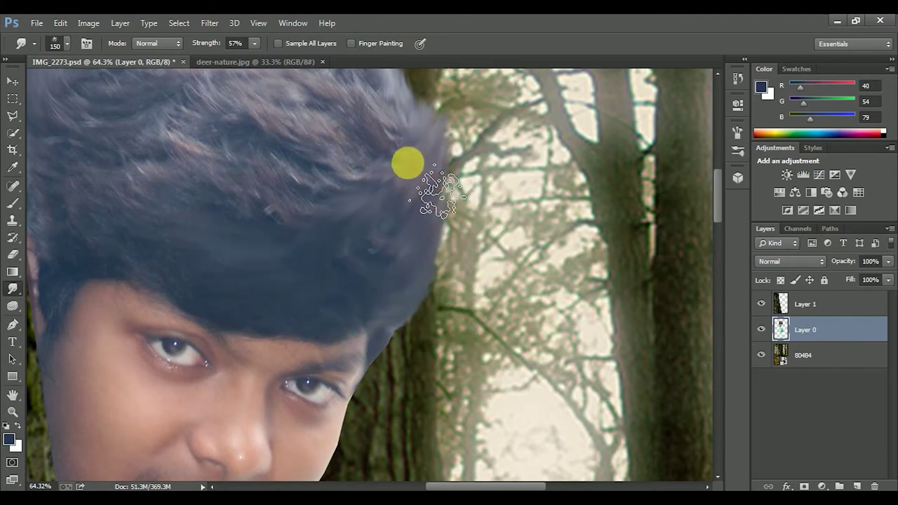
pyautogui.hotkey('ctrl', '0')
pyautogui.moveTo(366, 274); pyautogui.dragTo(375, 337)
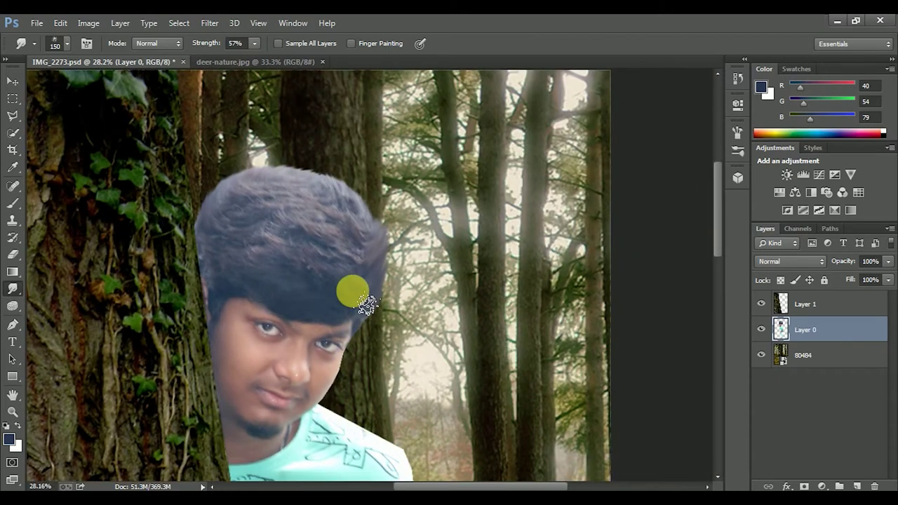
pyautogui.scroll(3, 366, 303)
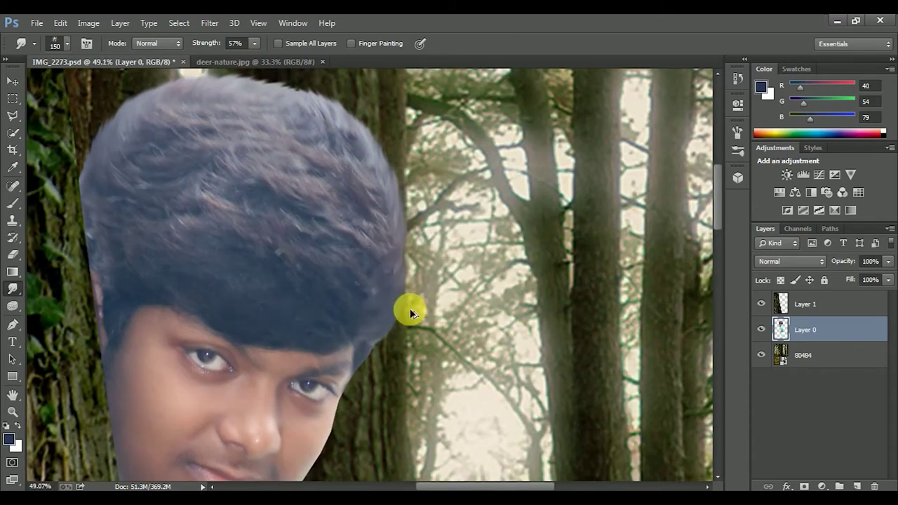
# - Lower smudge strength to 26% and feather the top and upper-left edges of the hair
pyautogui.click(234, 57)
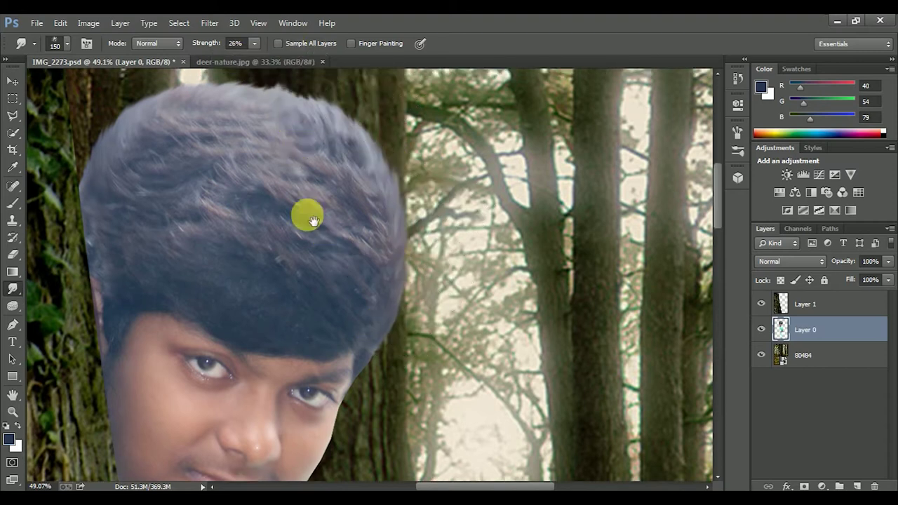
pyautogui.scroll(3, 309, 238)
pyautogui.moveTo(260, 202); pyautogui.dragTo(313, 187)
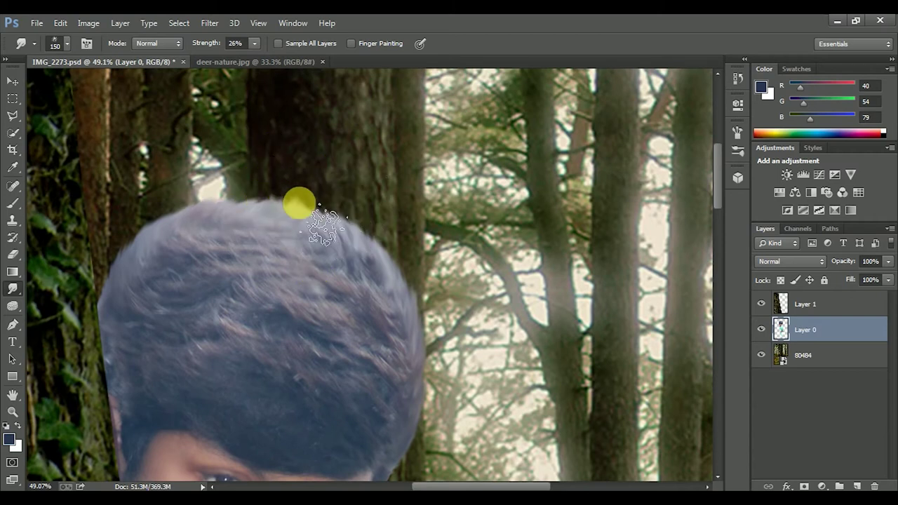
pyautogui.moveTo(294, 199); pyautogui.dragTo(373, 236)
pyautogui.keyDown('alt'); pyautogui.scroll(-3, 373, 236); pyautogui.keyUp('alt')
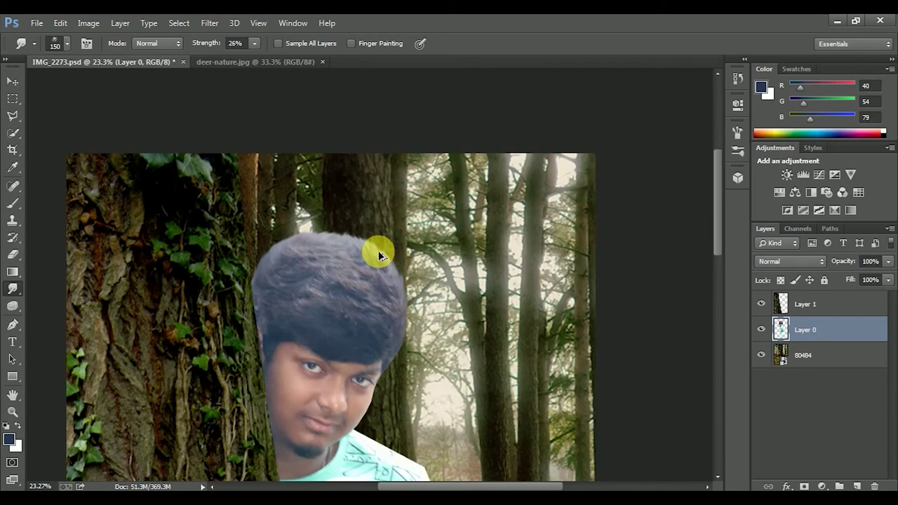
pyautogui.keyDown('alt'); pyautogui.scroll(2, 376, 254); pyautogui.keyUp('alt')
pyautogui.keyDown('alt'); pyautogui.scroll(2, 371, 245); pyautogui.keyUp('alt')
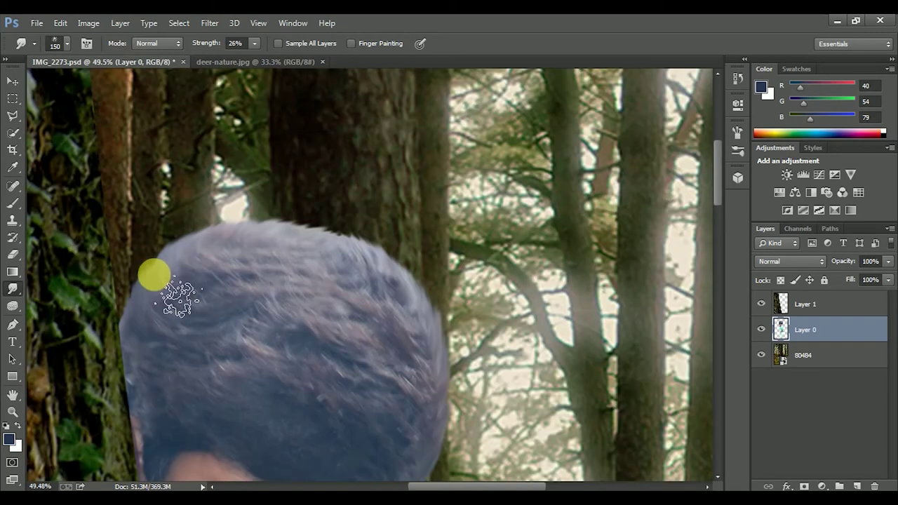
pyautogui.moveTo(173, 263); pyautogui.dragTo(191, 307)
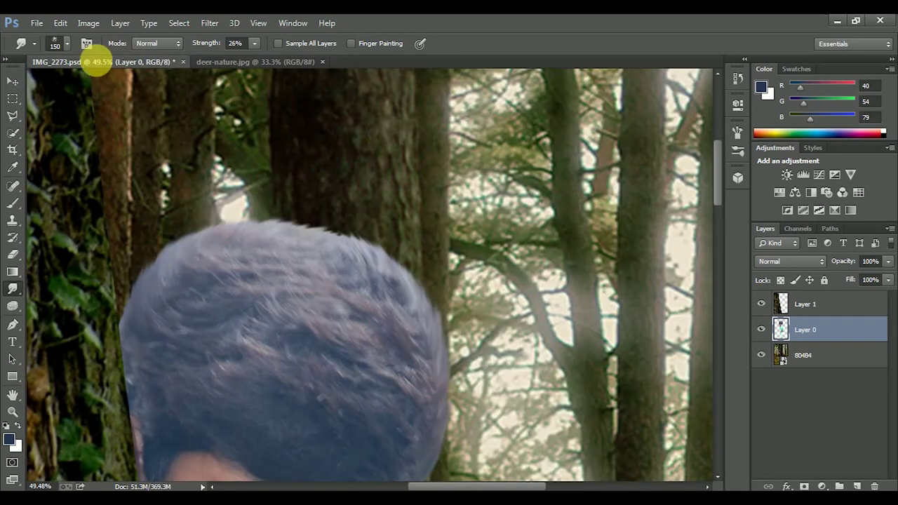
pyautogui.rightClick(71, 64)
pyautogui.click(458, 222)
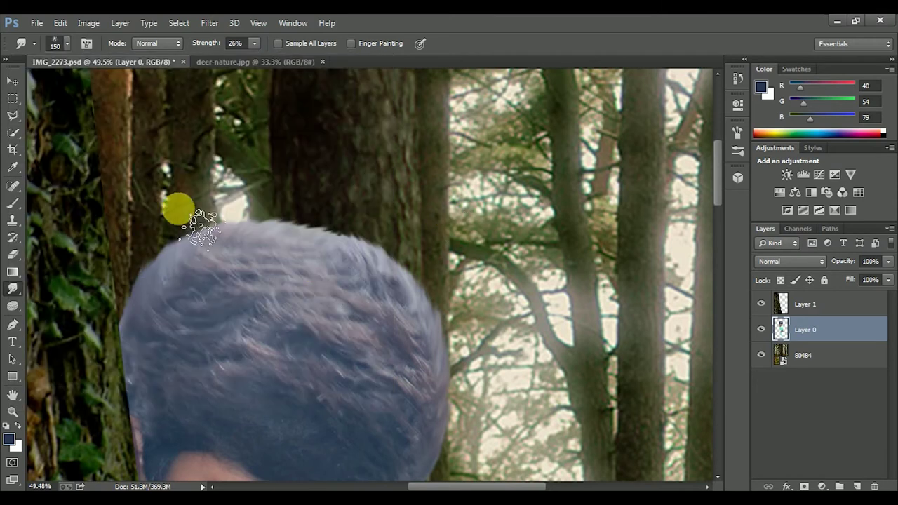
# - Load the layer outline as a selection and darken the hair top with near-black #111111
pyautogui.click(847, 305)
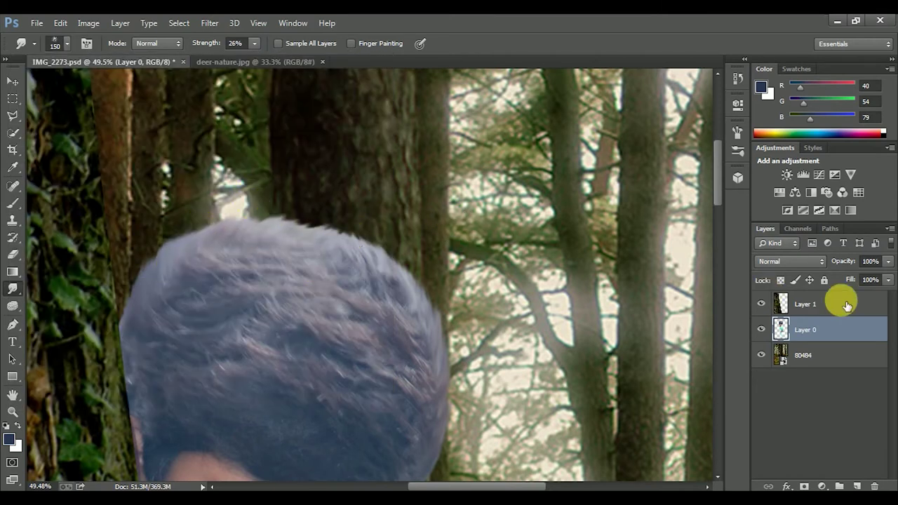
pyautogui.keyDown('ctrl'); pyautogui.click(781, 330); pyautogui.keyUp('ctrl')
pyautogui.click(10, 439)
pyautogui.click(472, 323)
pyautogui.press('Return')
pyautogui.moveTo(421, 278)
pyautogui.mouseDown()
pyautogui.moveTo(218, 249)
pyautogui.moveTo(155, 300)
pyautogui.moveTo(372, 257)
pyautogui.moveTo(465, 457)
pyautogui.mouseUp()
# - Load the boy's cutout as a selection to limit further painting to him
pyautogui.scroll(-2, 482, 444)
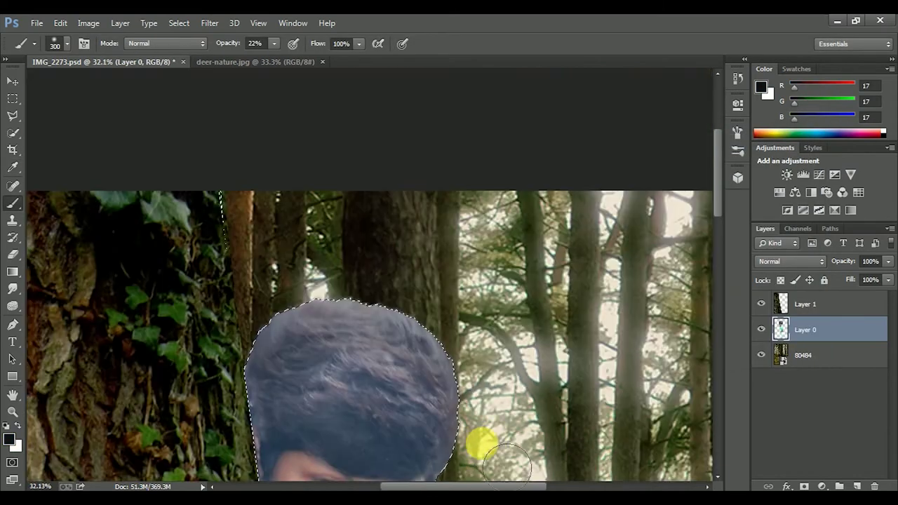
pyautogui.scroll(-2, 481, 443)
pyautogui.scroll(2, 407, 262)
pyautogui.scroll(2, 333, 199)
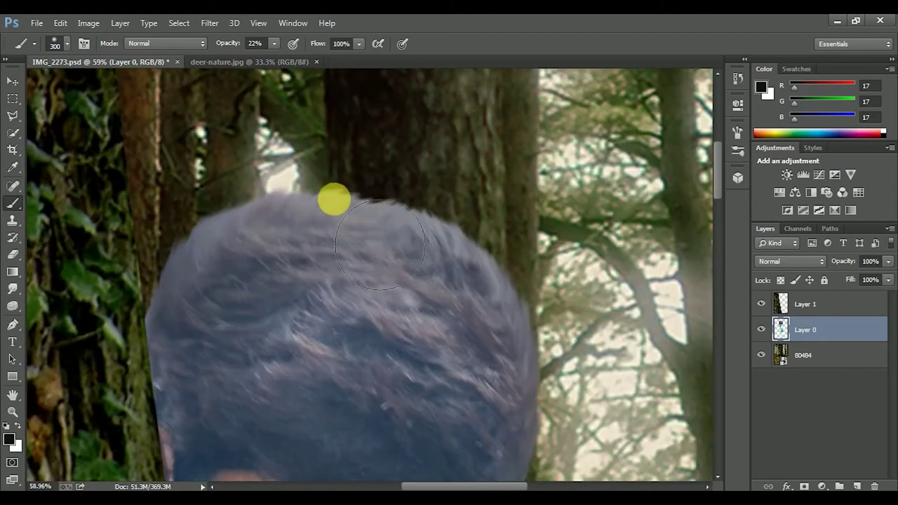
pyautogui.scroll(-1, 511, 273)
pyautogui.scroll(-2, 511, 273)
pyautogui.scroll(-1, 462, 389)
pyautogui.scroll(2, 386, 209)
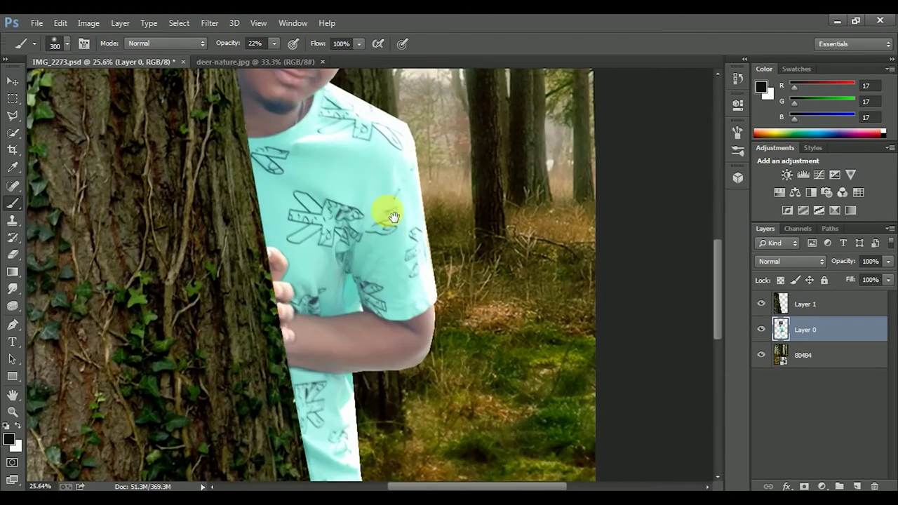
pyautogui.scroll(-1, 385, 209)
pyautogui.keyDown('ctrl'); pyautogui.click(781, 329); pyautogui.keyUp('ctrl')
pyautogui.scroll(3, 385, 195)
# - Sample the boy's skin tone, set brush opacity to 10%, and paint faintly over the cheek
pyautogui.keyDown('alt'); pyautogui.click(180, 117); pyautogui.keyUp('alt')
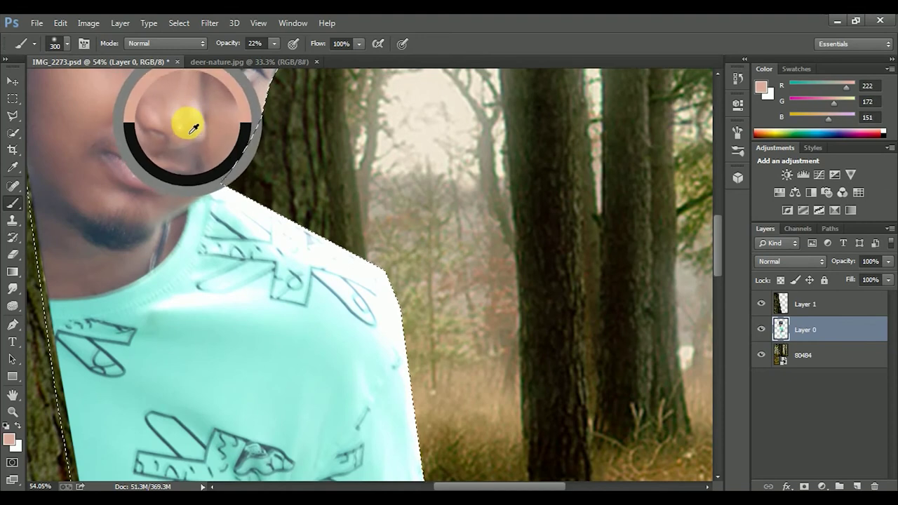
pyautogui.moveTo(185, 124); pyautogui.dragTo(320, 301)
pyautogui.press('[')
pyautogui.press('[')
pyautogui.press('[')
pyautogui.press('[')
pyautogui.press('[')
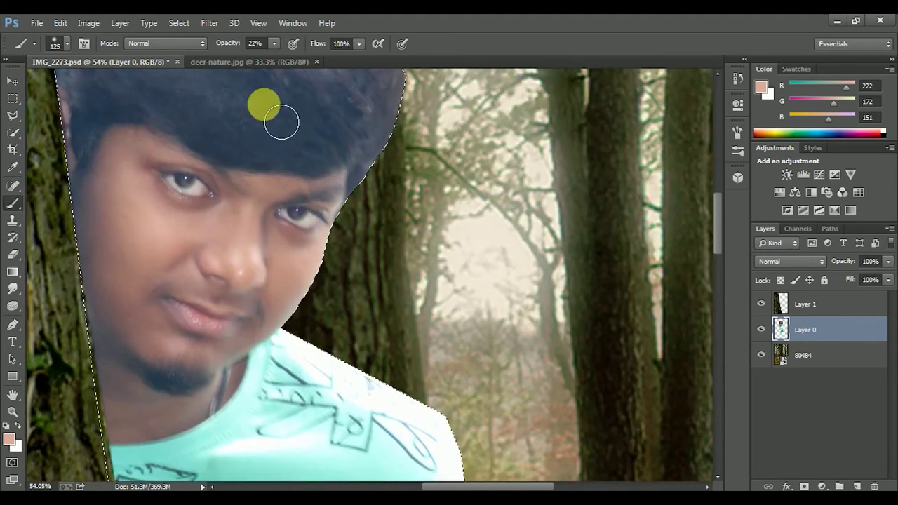
pyautogui.moveTo(331, 287); pyautogui.dragTo(293, 267)
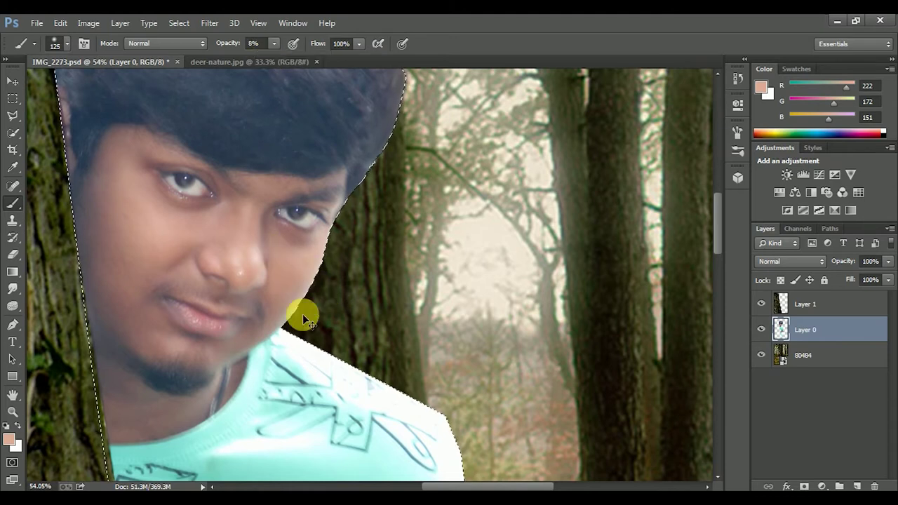
pyautogui.scroll(4, 303, 314)
pyautogui.scroll(2, 285, 260)
pyautogui.press('[')
pyautogui.press('[')
pyautogui.press('[')
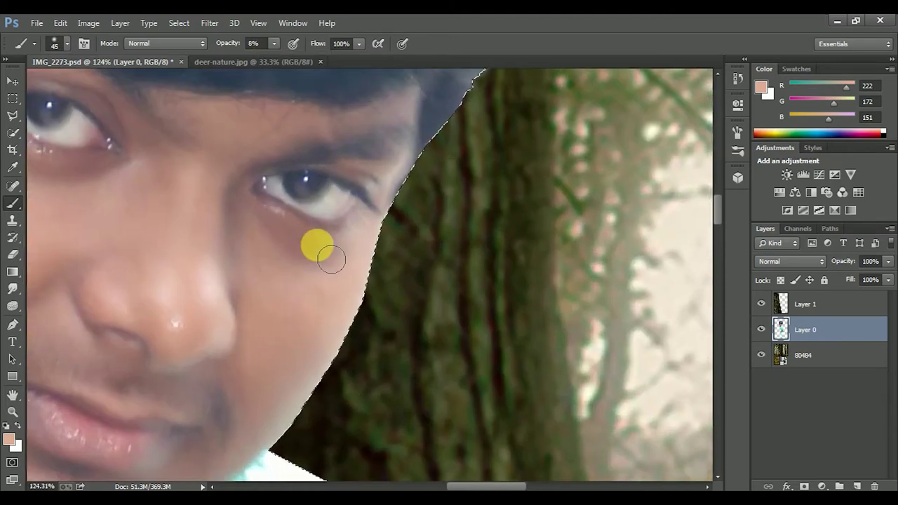
pyautogui.scroll(5, 331, 261)
pyautogui.hscroll(-2, 332, 261)
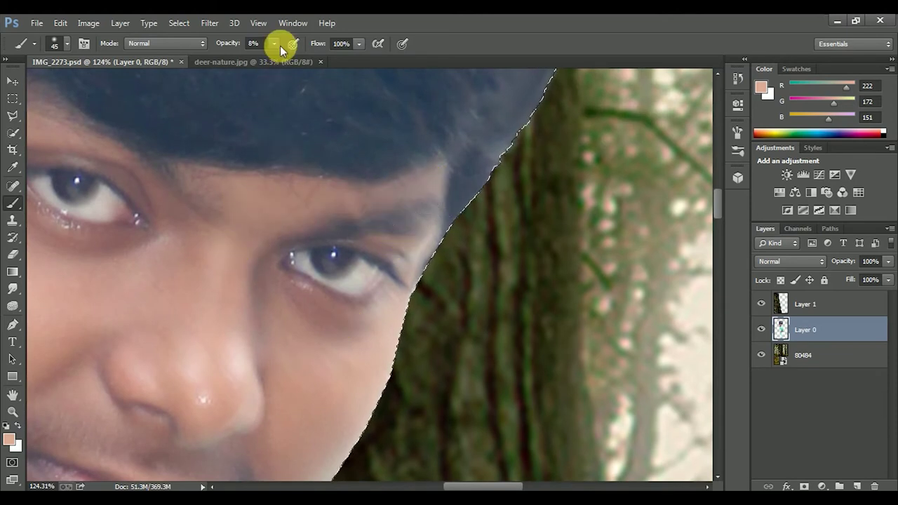
pyautogui.moveTo(278, 62); pyautogui.dragTo(275, 61)
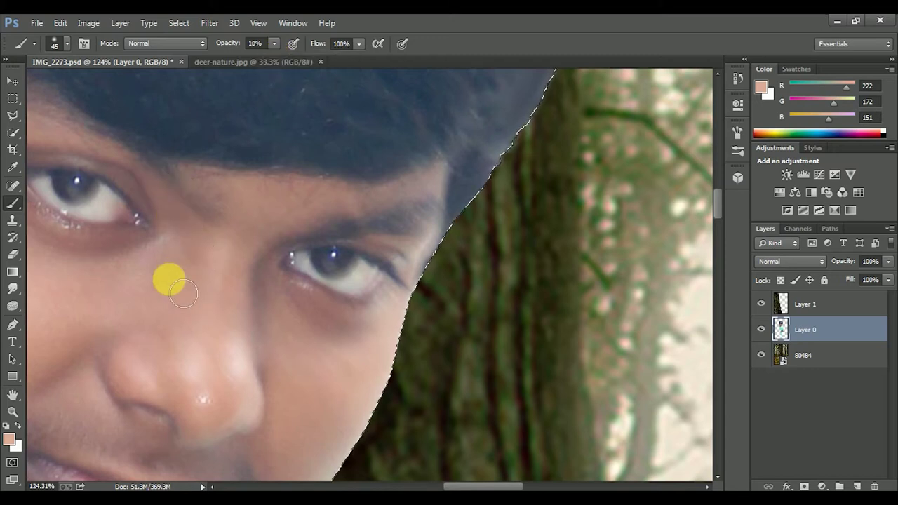
# - Paint faint skin tone across the forehead and down the cheek with 70 and 25 px brushes
pyautogui.hscroll(-10, 86, 309)
pyautogui.scroll(2, 86, 308)
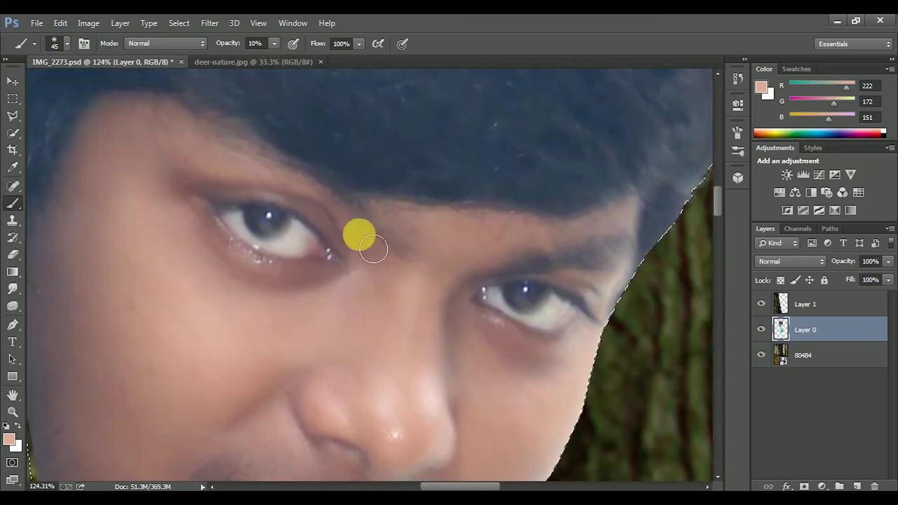
pyautogui.moveTo(174, 141); pyautogui.dragTo(78, 177)
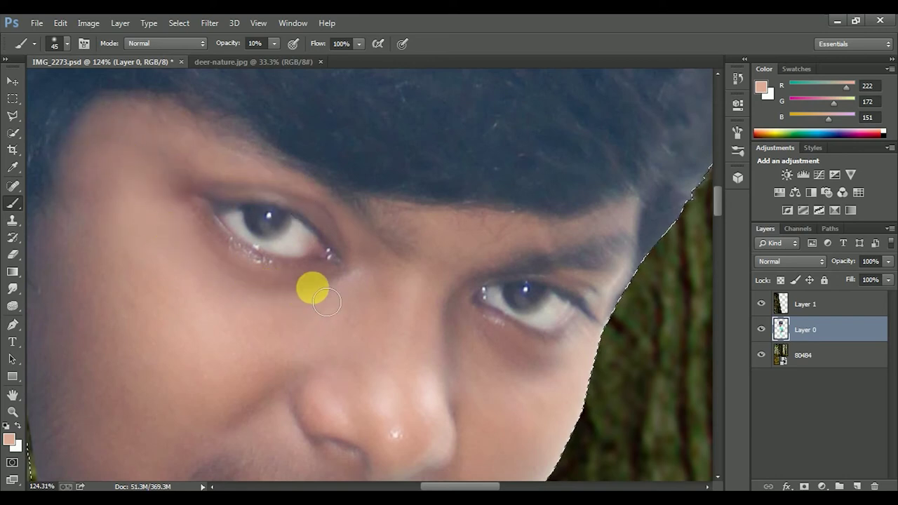
pyautogui.moveTo(302, 313); pyautogui.dragTo(379, 274)
pyautogui.press(']')
pyautogui.press(']')
pyautogui.press(']')
pyautogui.moveTo(201, 212)
pyautogui.mouseDown()
pyautogui.moveTo(151, 359)
pyautogui.moveTo(118, 239)
pyautogui.moveTo(134, 481)
pyautogui.moveTo(154, 267)
pyautogui.moveTo(138, 359)
pyautogui.moveTo(191, 319)
pyautogui.moveTo(152, 257)
pyautogui.moveTo(180, 421)
pyautogui.moveTo(218, 356)
pyautogui.moveTo(271, 369)
pyautogui.moveTo(147, 217)
pyautogui.moveTo(201, 429)
pyautogui.moveTo(392, 380)
pyautogui.moveTo(231, 343)
pyautogui.moveTo(288, 400)
pyautogui.moveTo(171, 317)
pyautogui.moveTo(132, 178)
pyautogui.moveTo(241, 346)
pyautogui.moveTo(341, 371)
pyautogui.moveTo(509, 306)
pyautogui.mouseUp()
pyautogui.press('[')
pyautogui.moveTo(485, 266)
pyautogui.mouseDown()
pyautogui.moveTo(411, 361)
pyautogui.moveTo(297, 331)
pyautogui.moveTo(231, 260)
pyautogui.moveTo(193, 301)
pyautogui.moveTo(155, 308)
pyautogui.moveTo(201, 386)
pyautogui.moveTo(315, 393)
pyautogui.mouseUp()
pyautogui.press(']')
pyautogui.press(']')
pyautogui.press(']')
pyautogui.press(']')
# - Paint faint skin tone along the boy's nose
pyautogui.moveTo(287, 335); pyautogui.dragTo(351, 450)
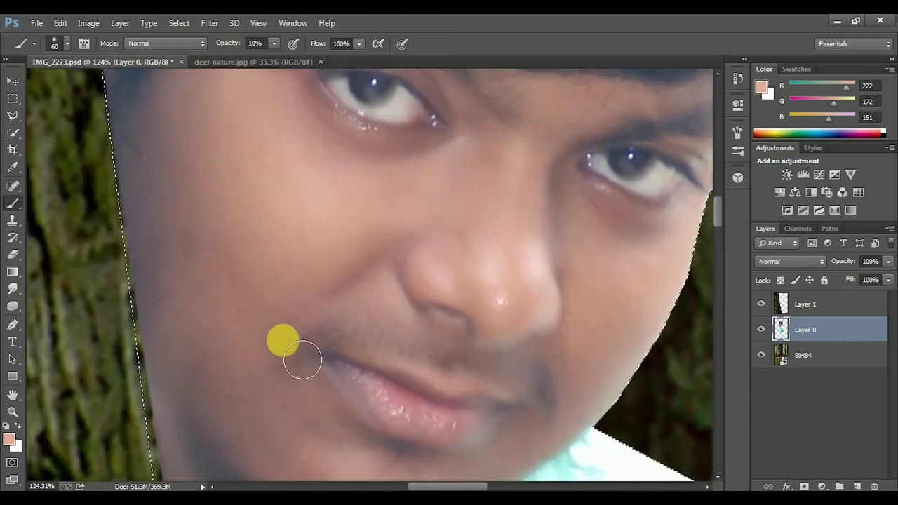
pyautogui.moveTo(224, 240)
pyautogui.mouseDown()
pyautogui.moveTo(261, 300)
pyautogui.moveTo(337, 341)
pyautogui.mouseUp()
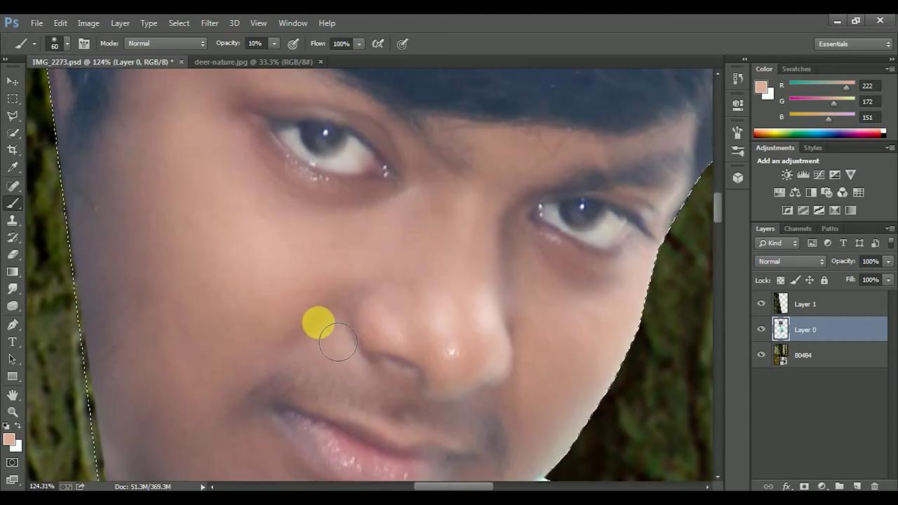
pyautogui.moveTo(420, 380); pyautogui.dragTo(413, 350)
pyautogui.moveTo(439, 397)
pyautogui.mouseDown()
pyautogui.moveTo(437, 386)
pyautogui.moveTo(426, 430)
pyautogui.mouseUp()
pyautogui.scroll(1, 407, 407)
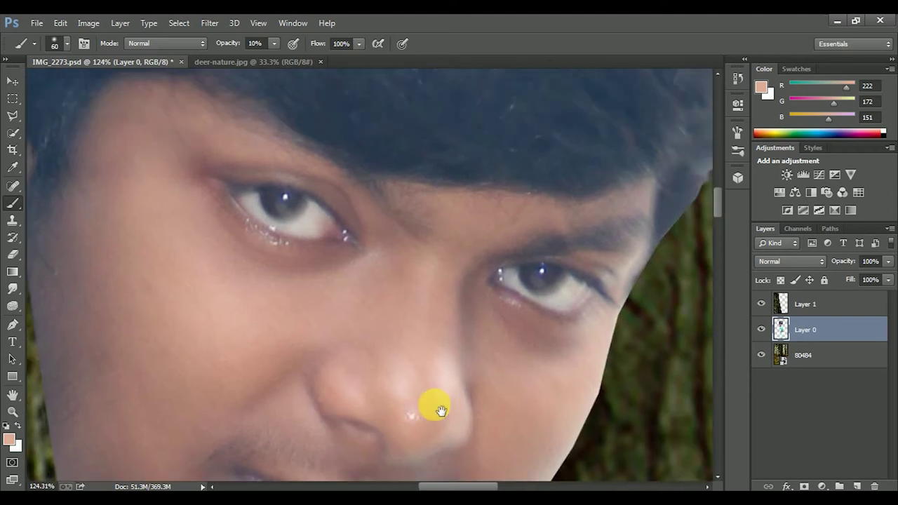
pyautogui.scroll(2, 450, 327)
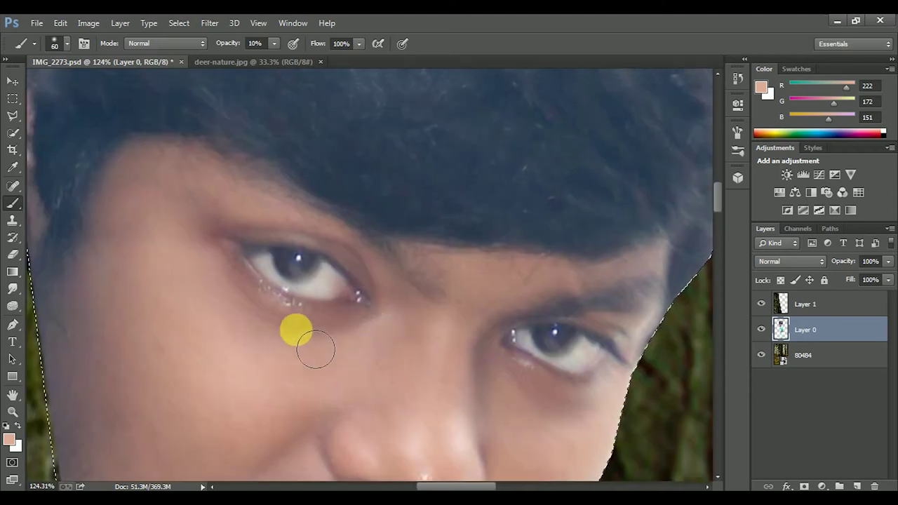
pyautogui.scroll(1, 315, 349)
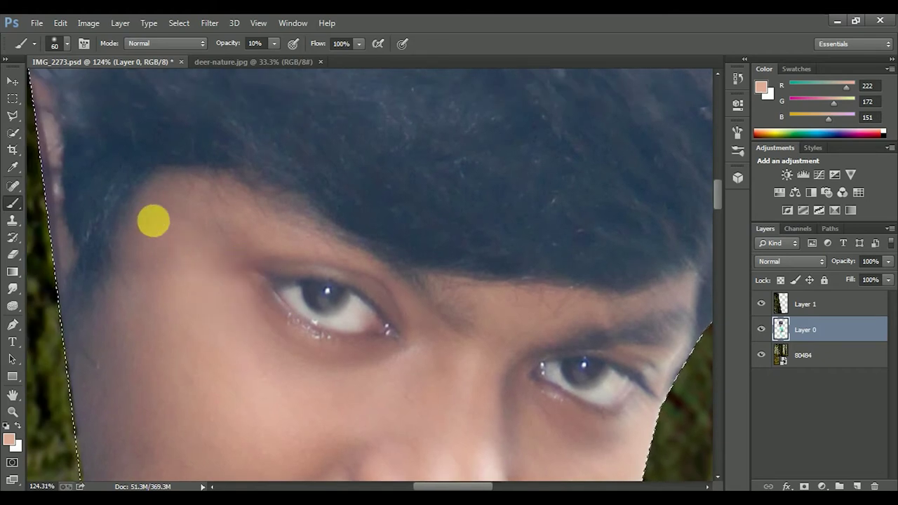
pyautogui.scroll(-2, 180, 309)
pyautogui.scroll(2, 172, 119)
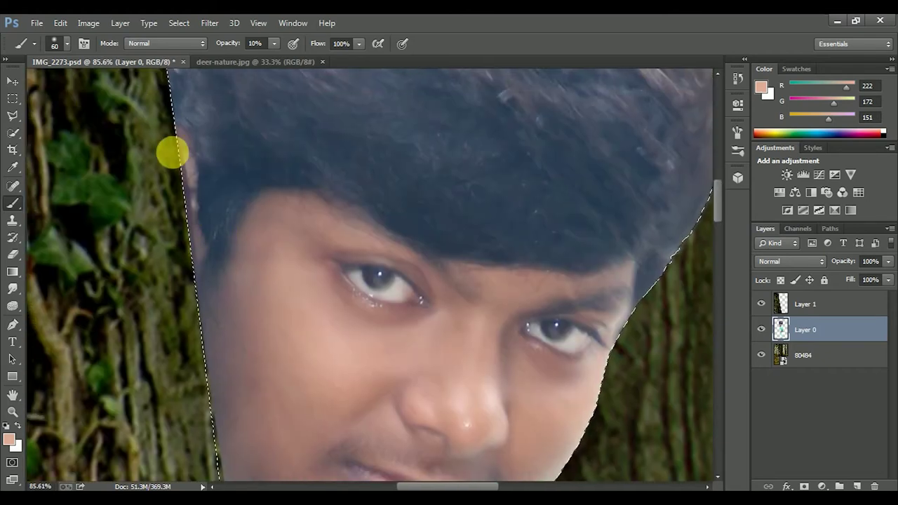
pyautogui.scroll(-2, 207, 279)
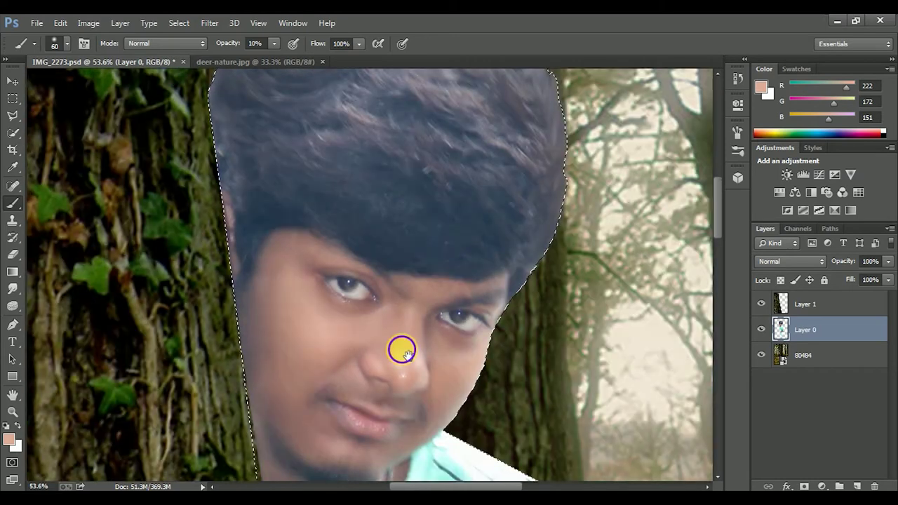
pyautogui.scroll(-3, 351, 231)
pyautogui.scroll(-1, 381, 251)
# - Paint even skin tone over the elbow and forearm with a 90 px brush
pyautogui.press(']')
pyautogui.press(']')
pyautogui.press(']')
pyautogui.moveTo(475, 286); pyautogui.dragTo(355, 376)
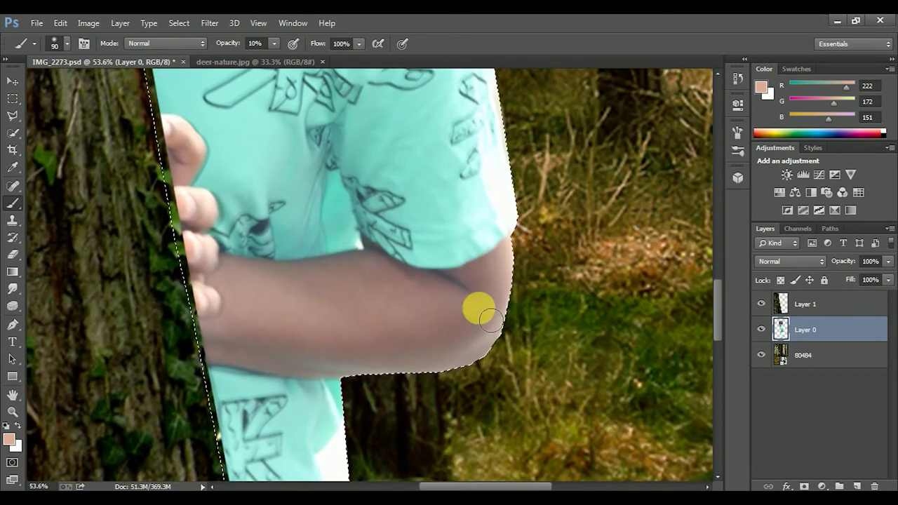
pyautogui.moveTo(235, 277)
pyautogui.mouseDown()
pyautogui.moveTo(371, 263)
pyautogui.moveTo(439, 287)
pyautogui.moveTo(292, 313)
pyautogui.moveTo(336, 356)
pyautogui.mouseUp()
pyautogui.moveTo(450, 344)
pyautogui.mouseDown()
pyautogui.moveTo(459, 297)
pyautogui.moveTo(431, 270)
pyautogui.moveTo(503, 307)
pyautogui.mouseUp()
pyautogui.scroll(2, 459, 297)
pyautogui.scroll(-3, 507, 312)
pyautogui.scroll(-3, 477, 232)
# - In the Camera Raw Filter, brush a +0.40 exposure adjustment over the boy's face
pyautogui.scroll(1, 316, 120)
pyautogui.click(210, 23)
pyautogui.click(242, 99)
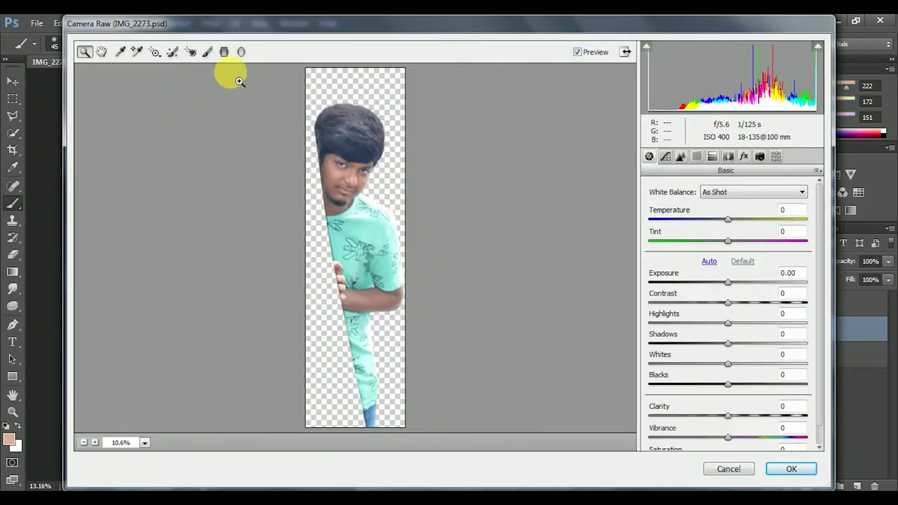
pyautogui.click(207, 53)
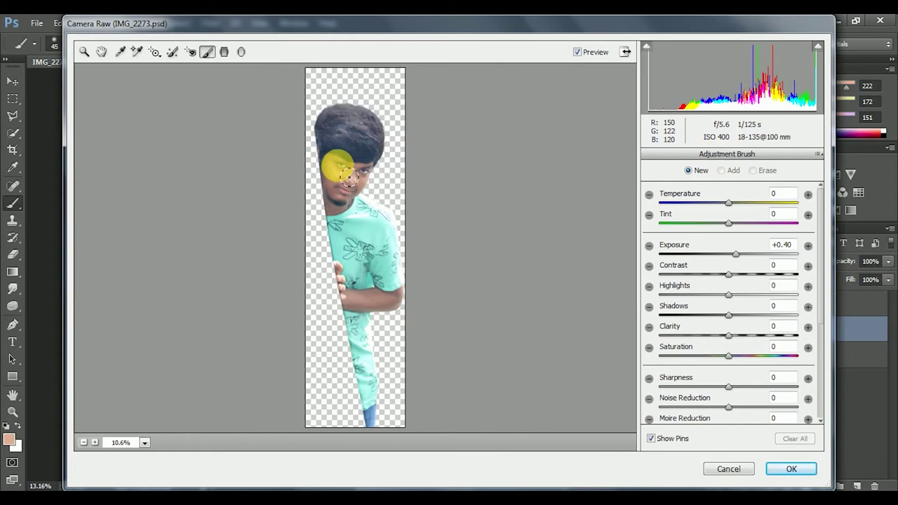
pyautogui.moveTo(349, 178); pyautogui.dragTo(340, 209)
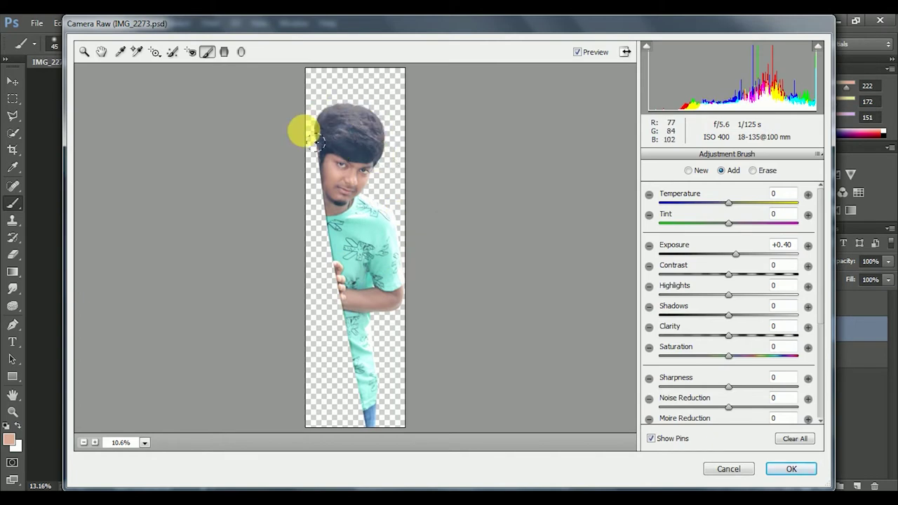
pyautogui.press('z')
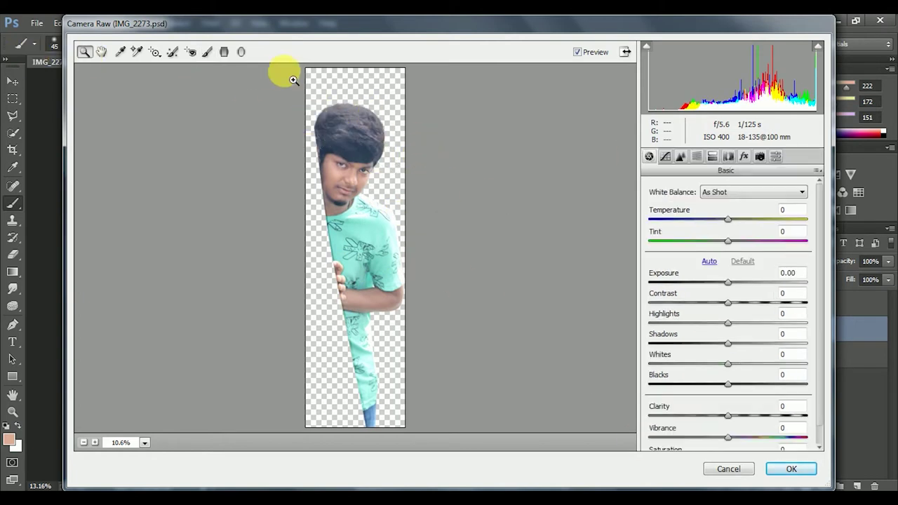
# - Raise Detail luminance noise reduction and apply the Camera Raw filter
pyautogui.click(697, 156)
pyautogui.click(680, 156)
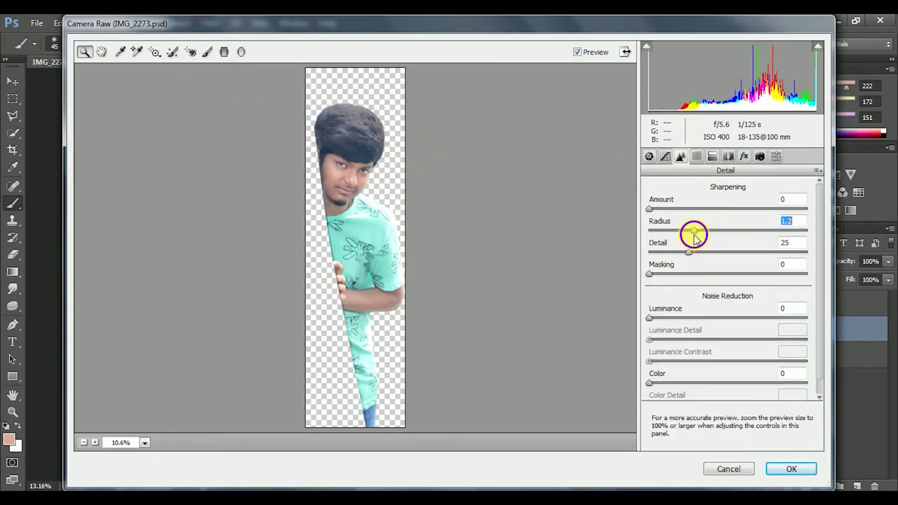
pyautogui.click(688, 318)
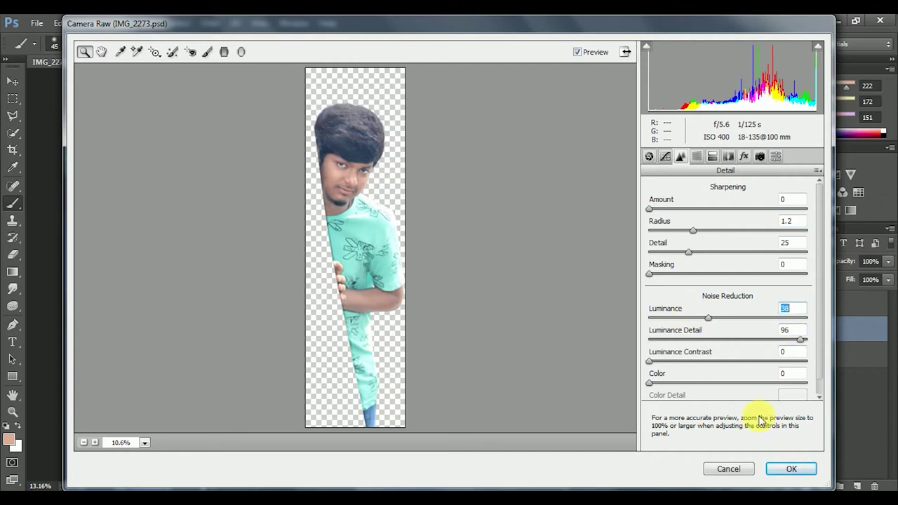
pyautogui.click(800, 470)
pyautogui.keyDown('ctrl'); pyautogui.click(381, 197); pyautogui.keyUp('ctrl')
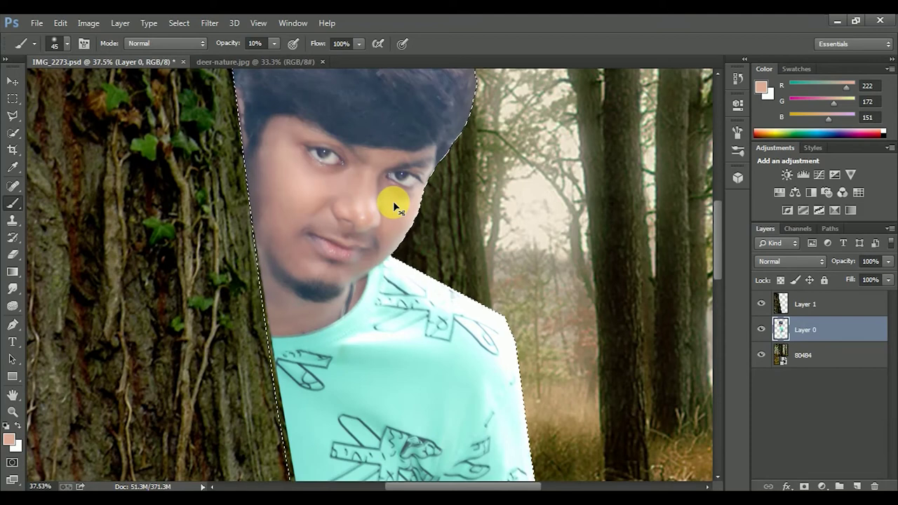
# - Lower Layer 1 (tree overlay) to 53% opacity and zoom in on the fingertips with the Polygonal Lasso
pyautogui.hotkey('ctrl', '0')
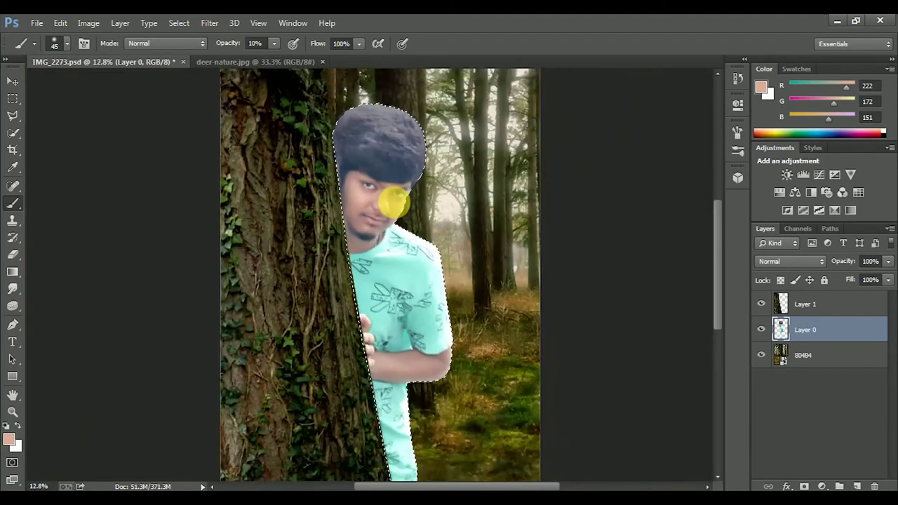
pyautogui.keyDown('ctrl'); pyautogui.click(393, 261); pyautogui.keyUp('ctrl')
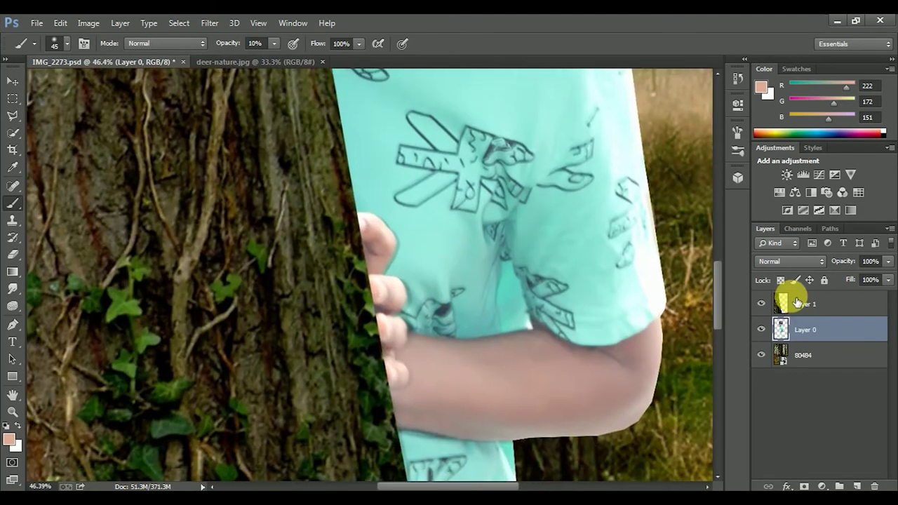
pyautogui.click(805, 304)
pyautogui.moveTo(888, 261); pyautogui.dragTo(840, 279)
pyautogui.keyDown('ctrl'); pyautogui.click(508, 261); pyautogui.keyUp('ctrl')
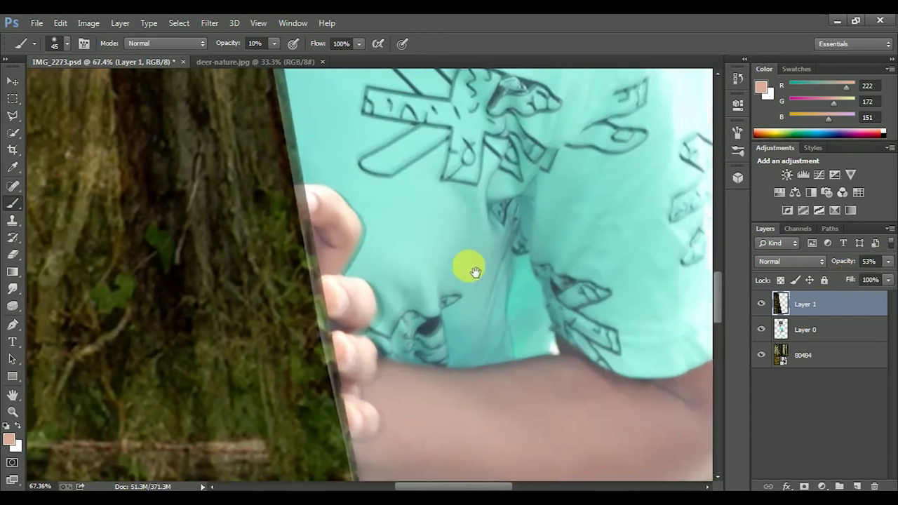
pyautogui.press('e')
pyautogui.keyDown('ctrl'); pyautogui.click(323, 211); pyautogui.keyUp('ctrl')
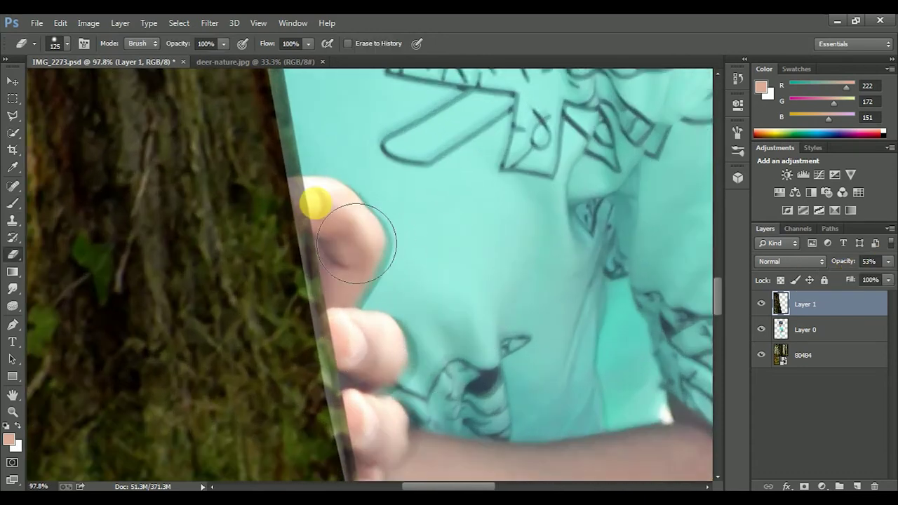
pyautogui.press('l')
pyautogui.keyDown('ctrl'); pyautogui.click(314, 193); pyautogui.keyUp('ctrl')
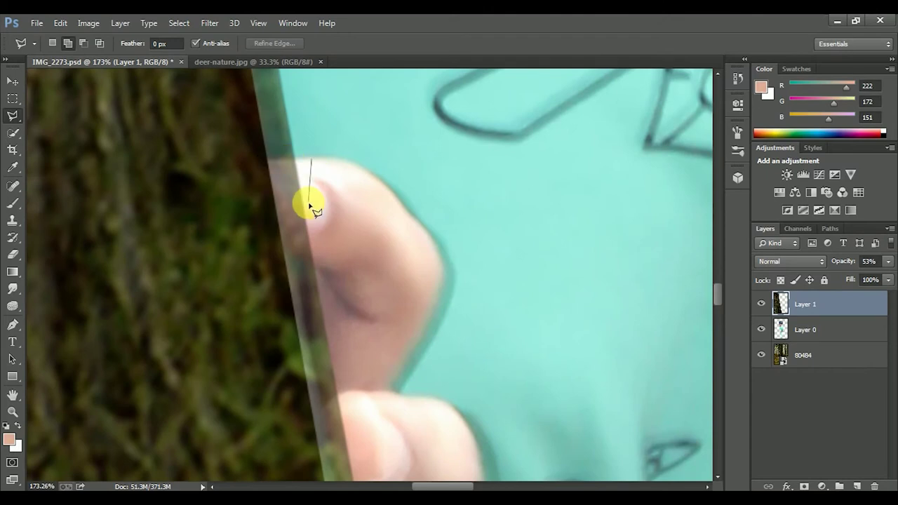
# - Close the lasso outline into a selection along the shirt edge
pyautogui.doubleClick(414, 229)
pyautogui.click(433, 210)
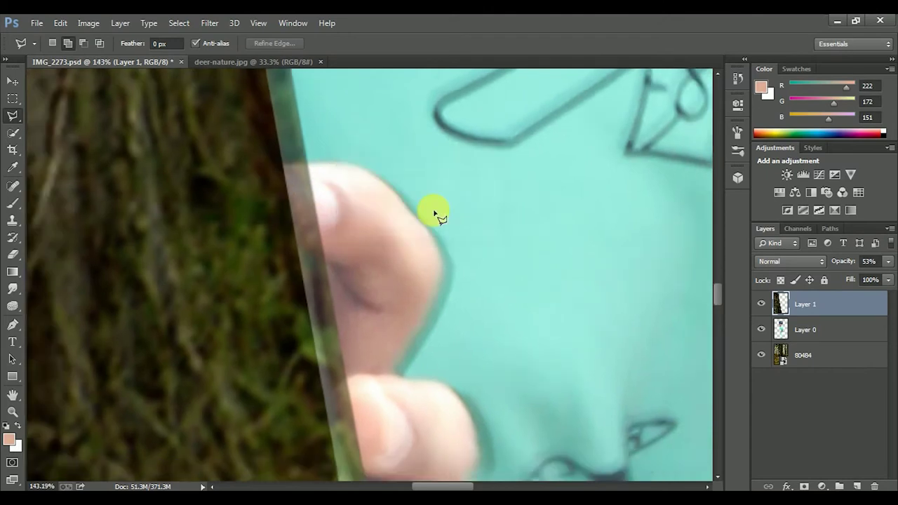
pyautogui.scroll(-3, 456, 224)
pyautogui.scroll(-3, 531, 242)
pyautogui.scroll(2, 325, 236)
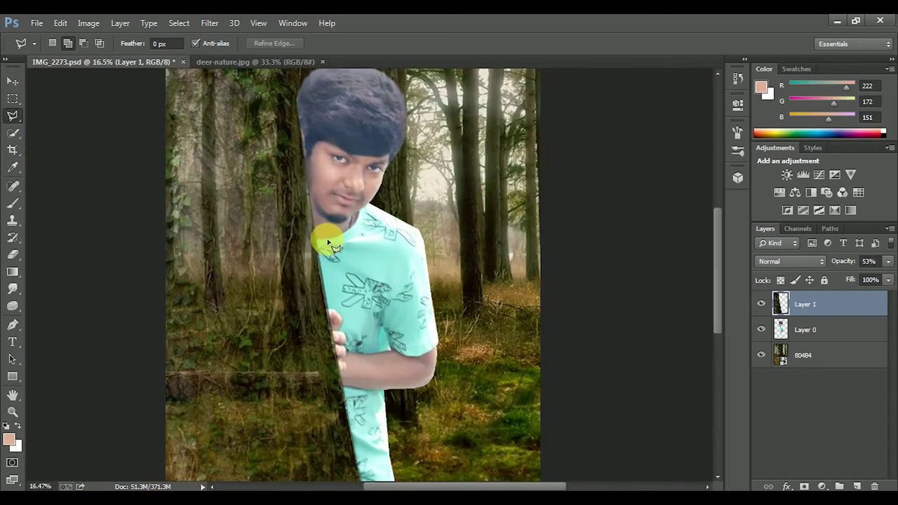
pyautogui.scroll(2, 325, 236)
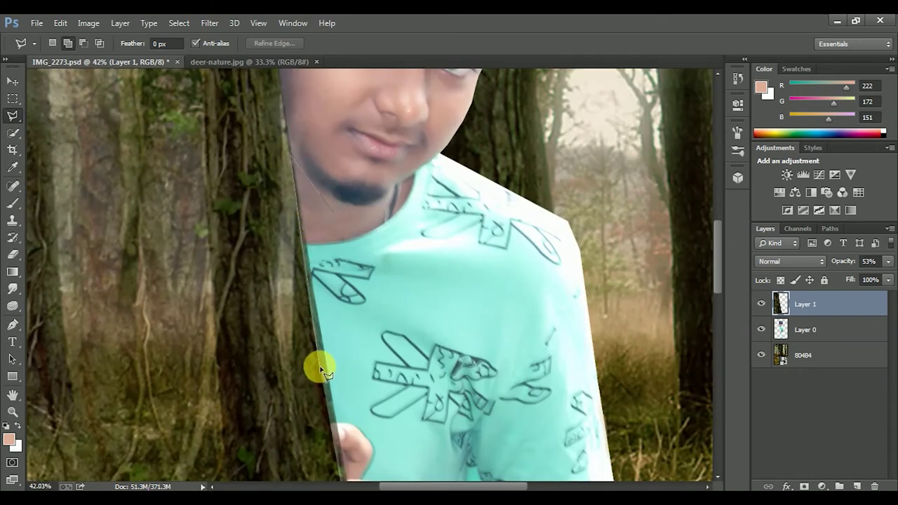
pyautogui.scroll(-5, 337, 449)
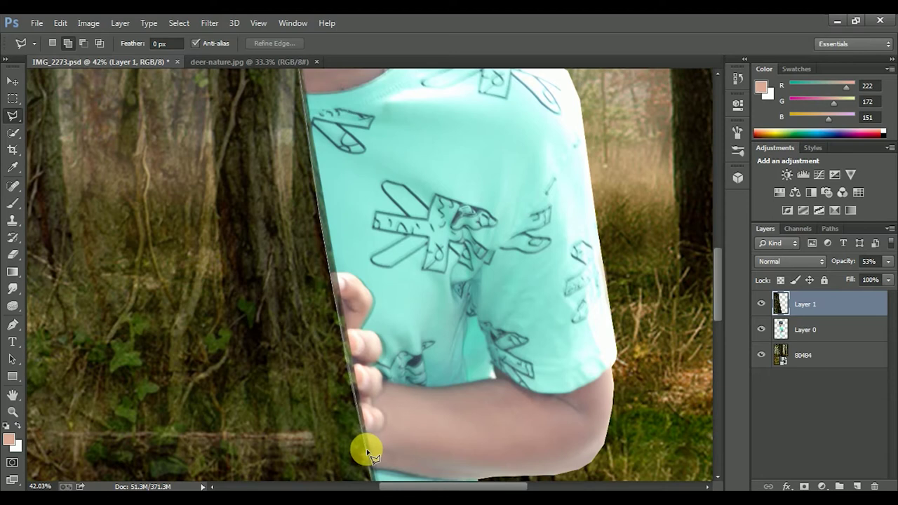
pyautogui.scroll(-5, 366, 459)
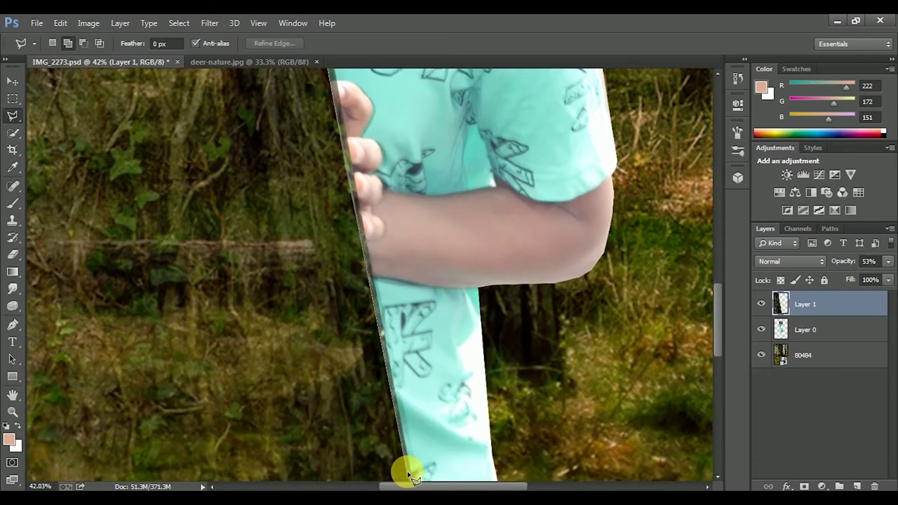
pyautogui.scroll(-3, 421, 477)
pyautogui.scroll(-5, 449, 479)
pyautogui.scroll(-2, 477, 480)
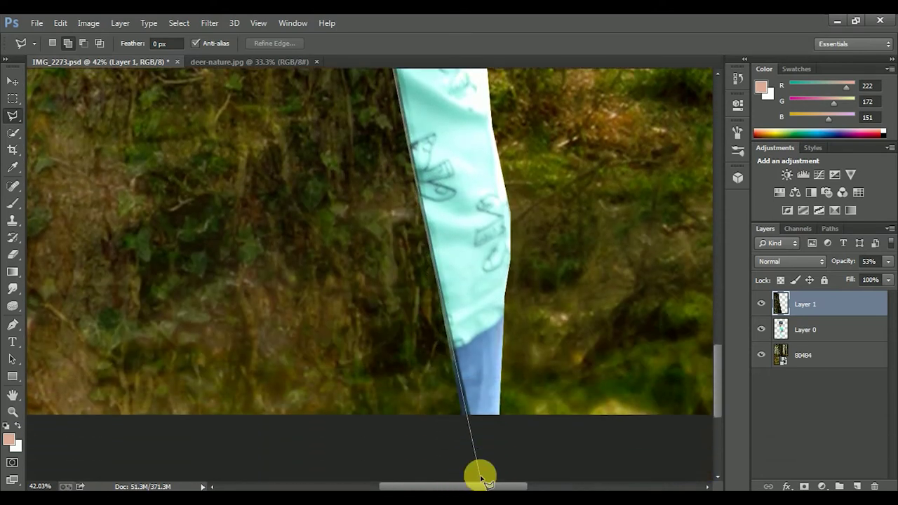
pyautogui.click(500, 465)
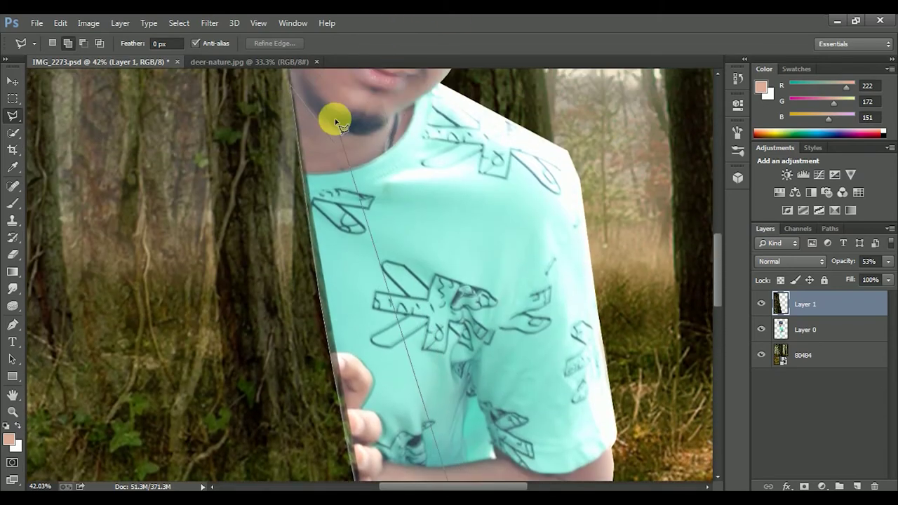
pyautogui.doubleClick(330, 143)
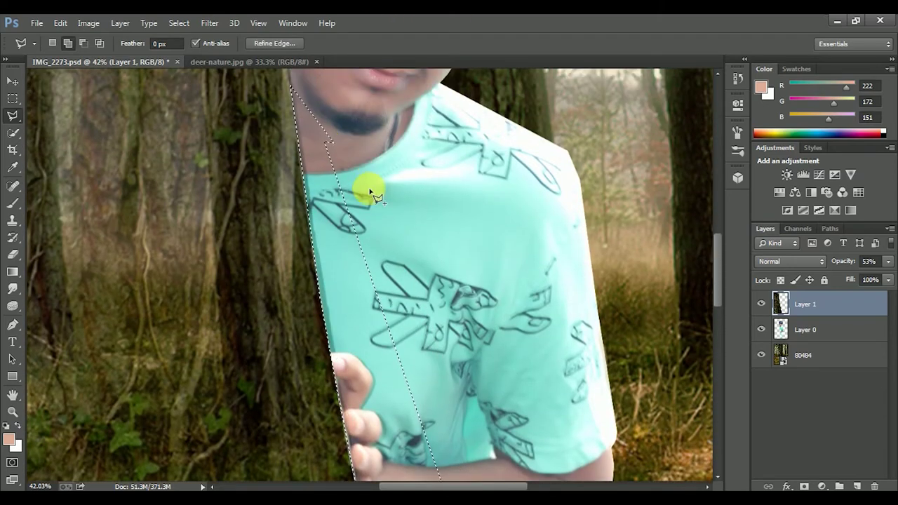
# - Deselect and switch Layer 1 between 100% and 53% opacity to check the fingers
pyautogui.moveTo(861, 276); pyautogui.dragTo(891, 277)
pyautogui.scroll(-1, 440, 351)
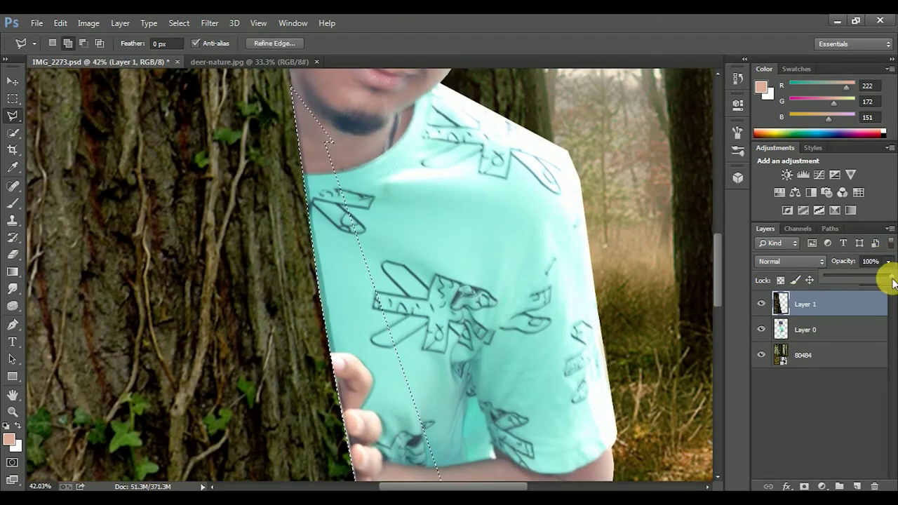
pyautogui.scroll(-1, 440, 351)
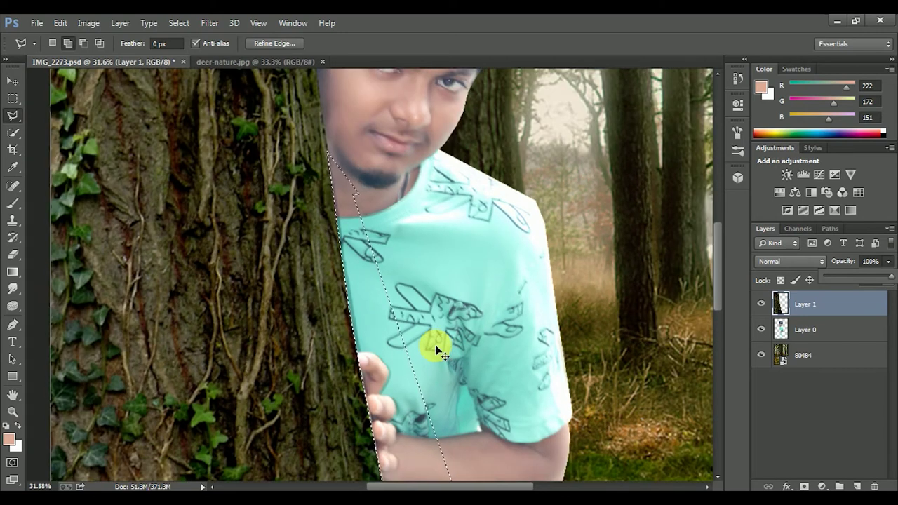
pyautogui.hotkey('ctrl', 'd')
pyautogui.scroll(-1, 435, 344)
pyautogui.scroll(2, 386, 431)
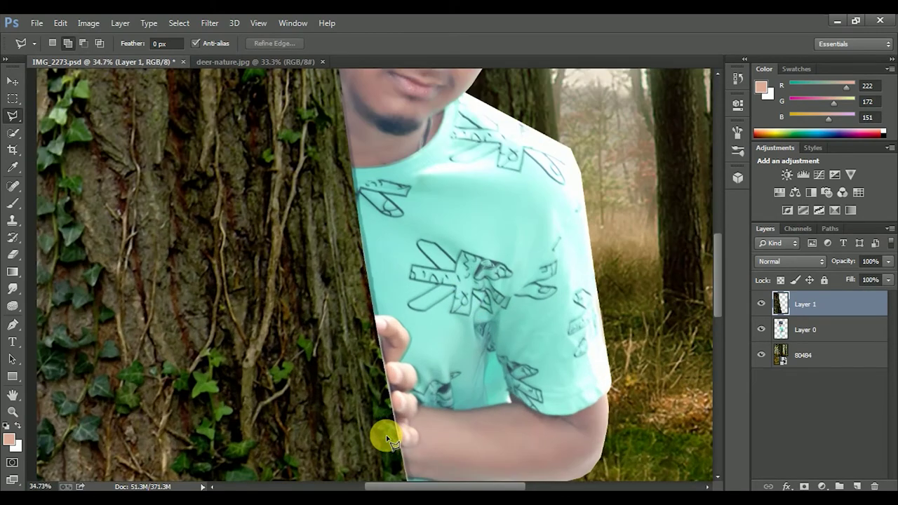
pyautogui.scroll(3, 400, 429)
pyautogui.press('5')
pyautogui.press('3')
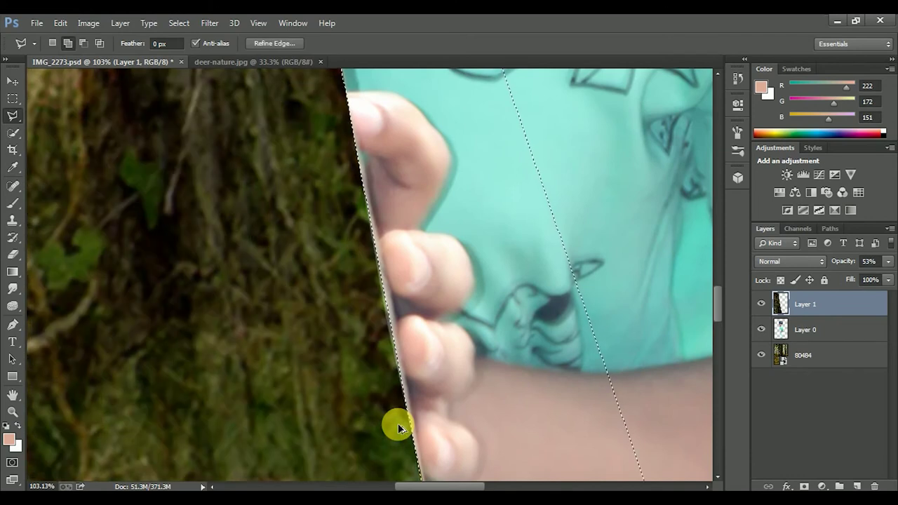
pyautogui.scroll(-2, 398, 424)
pyautogui.scroll(-1, 397, 424)
pyautogui.scroll(1, 383, 350)
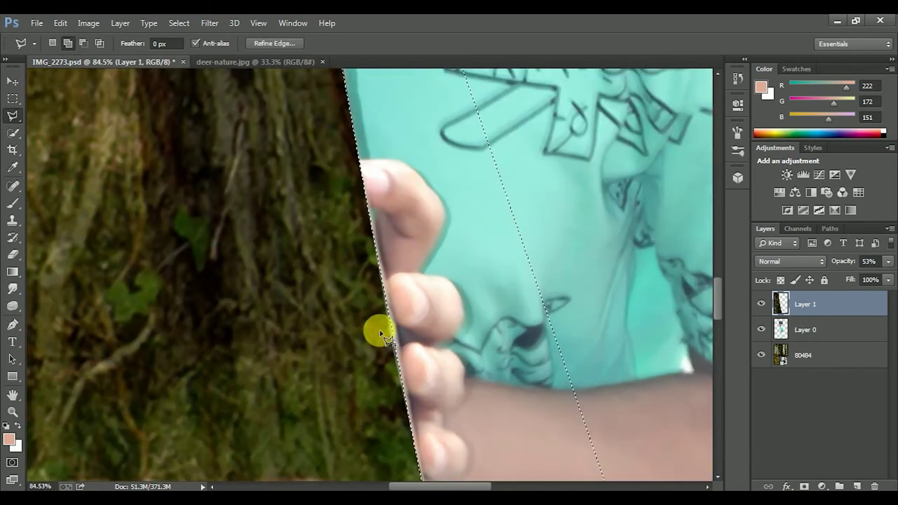
# - Start a new outline at the hand's edge and reselect the shirt strip
pyautogui.click(279, 254)
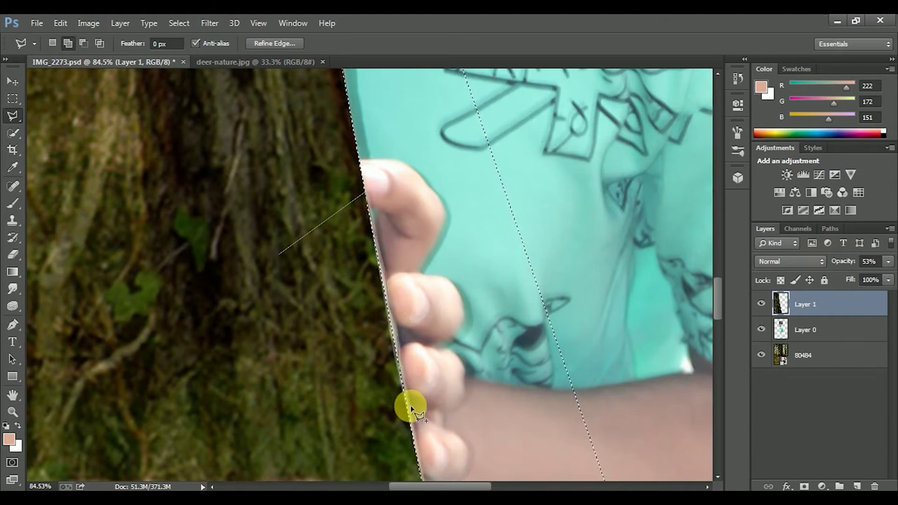
pyautogui.scroll(-3, 421, 442)
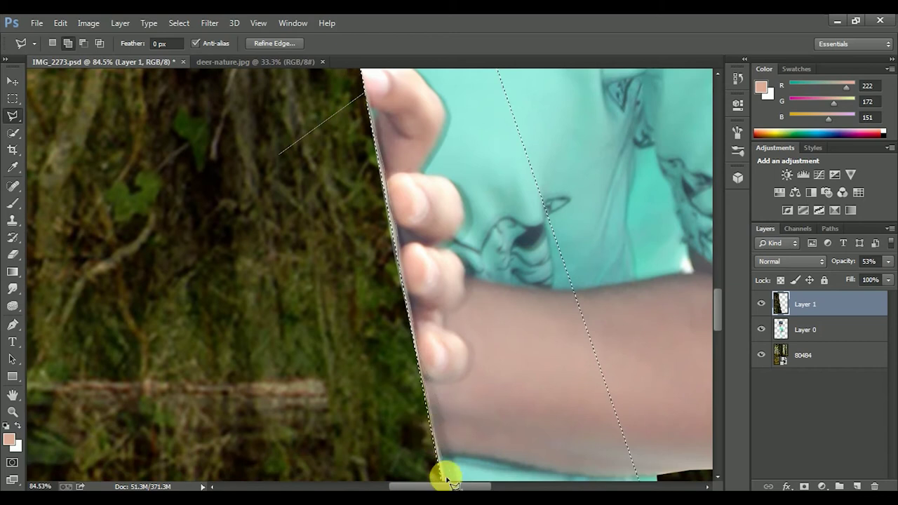
pyautogui.scroll(-3, 447, 479)
pyautogui.scroll(-3, 457, 485)
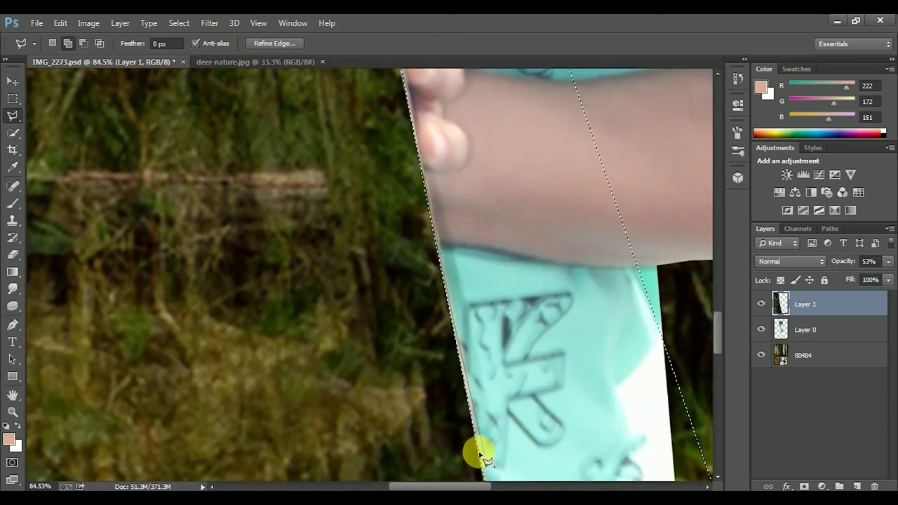
pyautogui.scroll(-5, 353, 176)
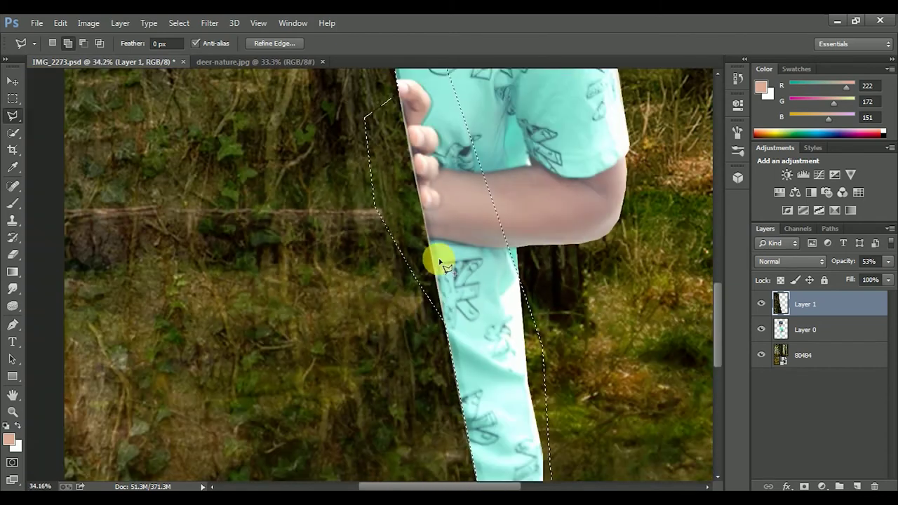
pyautogui.scroll(3, 424, 172)
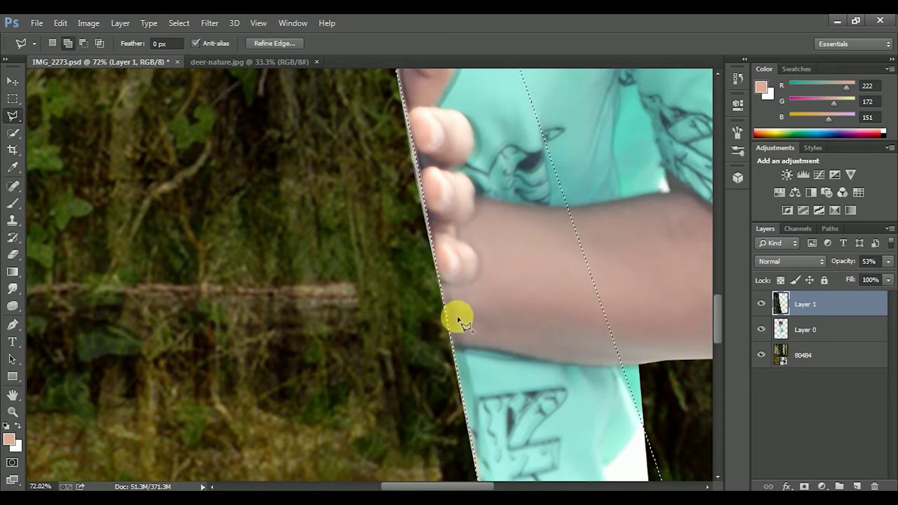
pyautogui.scroll(-4, 457, 315)
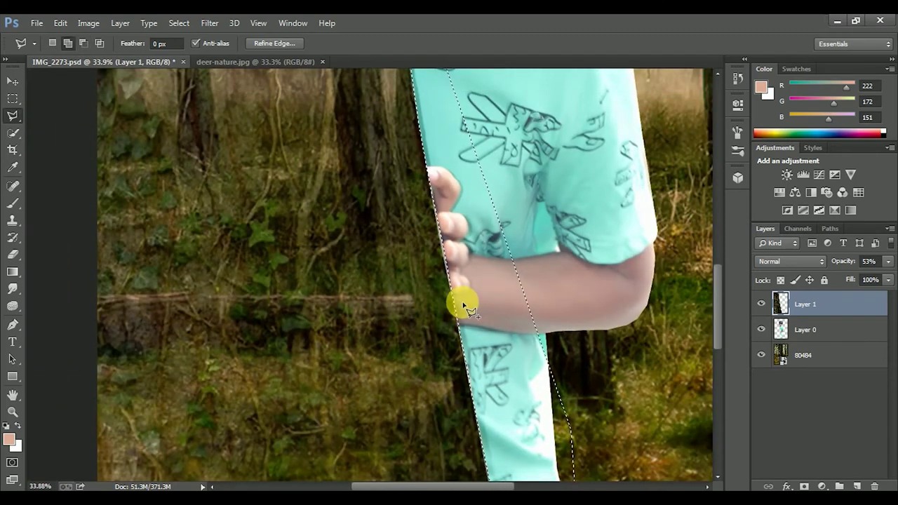
pyautogui.hotkey('ctrl', 'd')
pyautogui.hotkey('ctrl', 'shift', 'd')
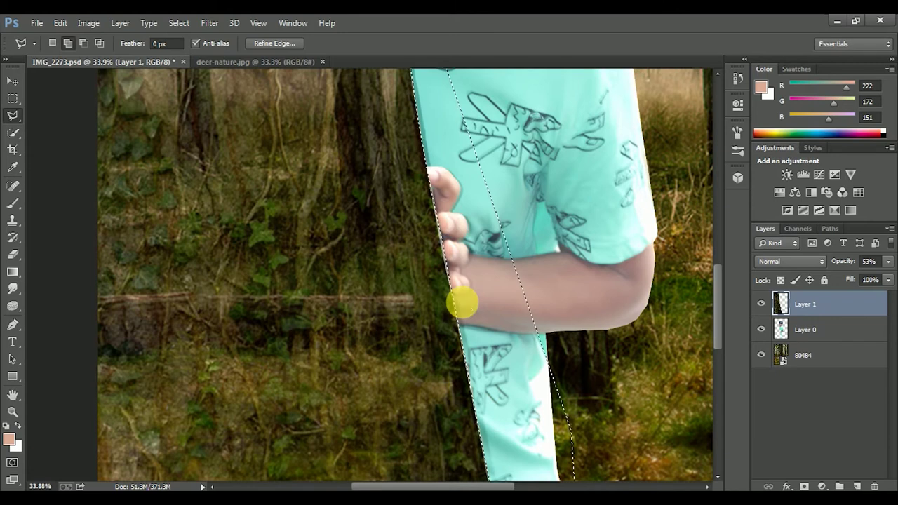
pyautogui.scroll(1, 457, 280)
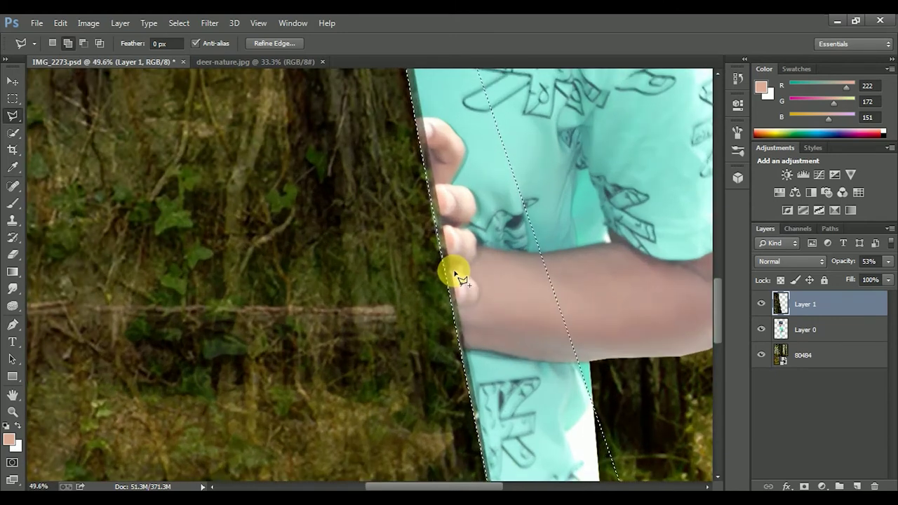
pyautogui.scroll(1, 457, 279)
pyautogui.scroll(1, 457, 277)
pyautogui.scroll(-1, 389, 189)
# - Redraw the outline points along the fingers' edge on the trunk
pyautogui.click(335, 86)
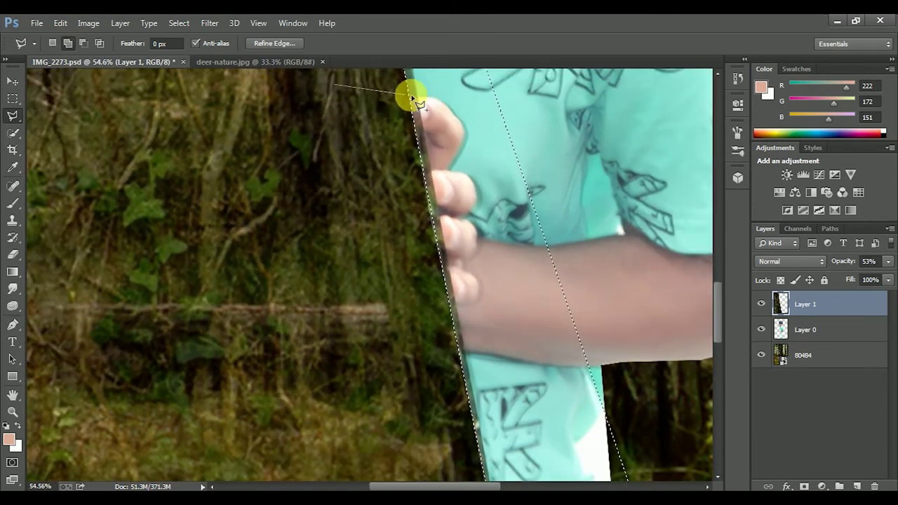
pyautogui.click(416, 131)
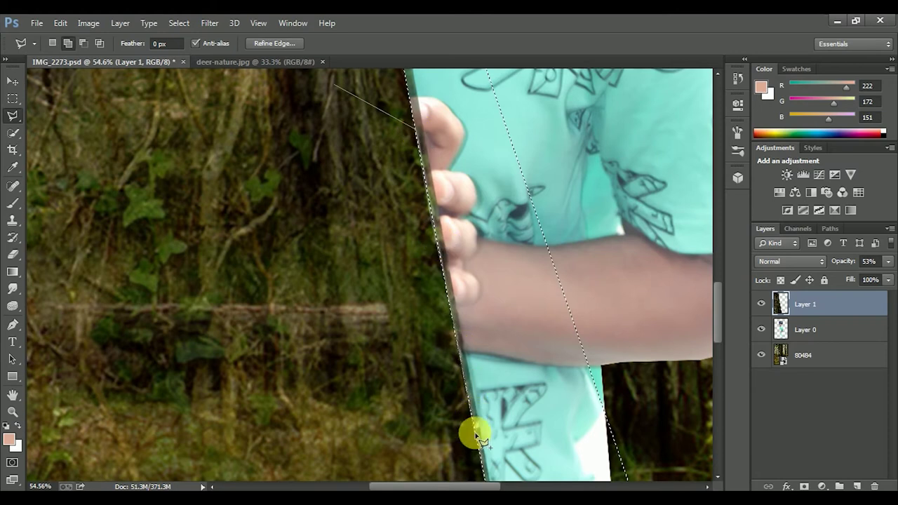
pyautogui.press('BackSpace')
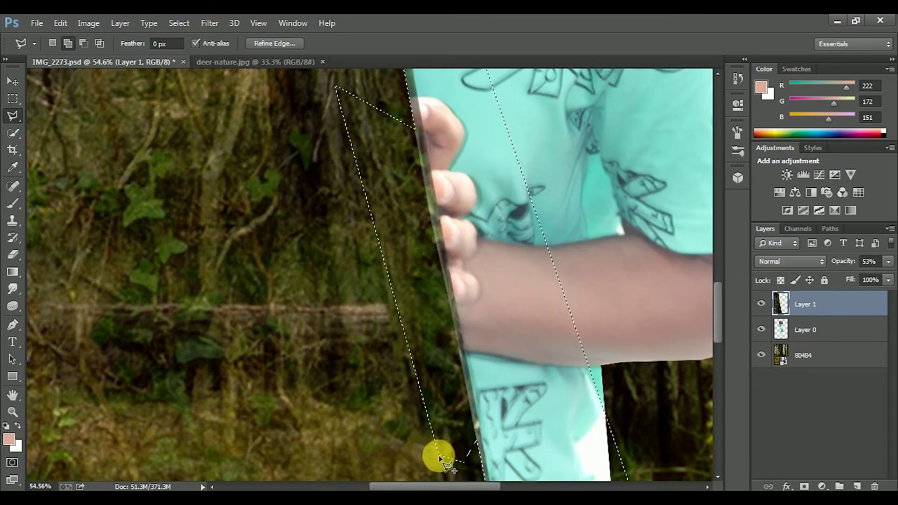
pyautogui.press('BackSpace')
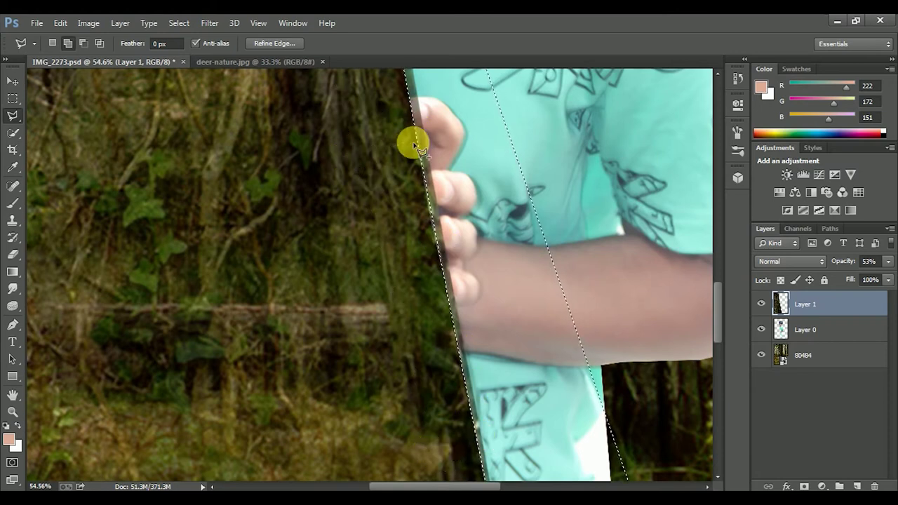
pyautogui.hscroll(-3, 417, 136)
pyautogui.scroll(3, 527, 186)
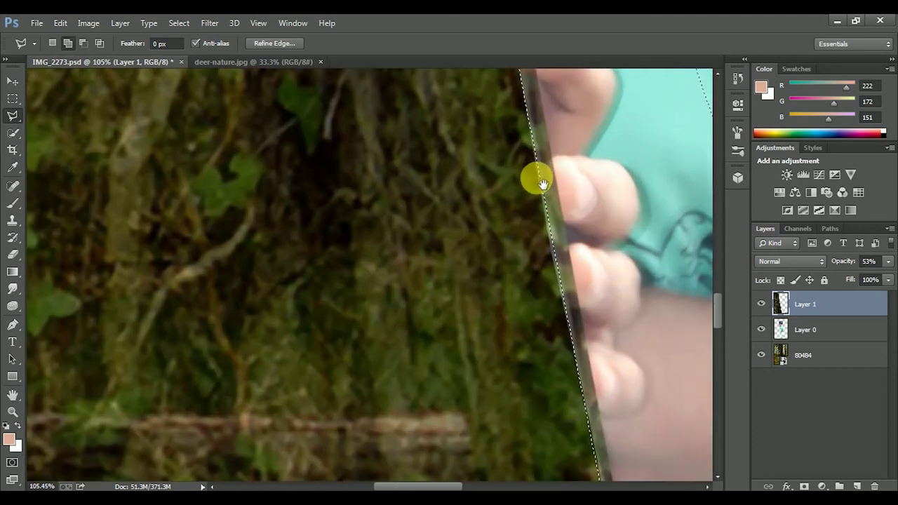
pyautogui.scroll(2, 436, 204)
pyautogui.click(284, 209)
pyautogui.click(393, 161)
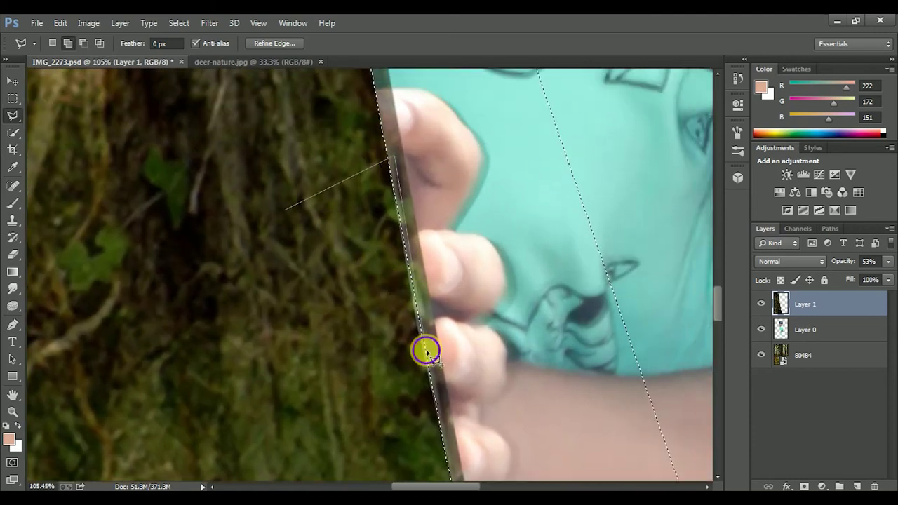
pyautogui.scroll(-4, 450, 393)
pyautogui.scroll(-4, 491, 449)
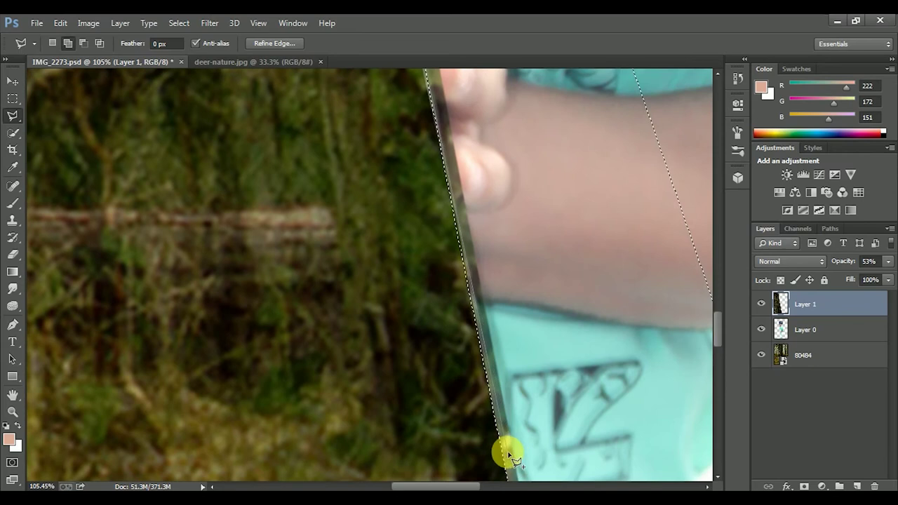
pyautogui.scroll(-2, 510, 455)
pyautogui.scroll(-1, 532, 442)
pyautogui.scroll(-2, 540, 450)
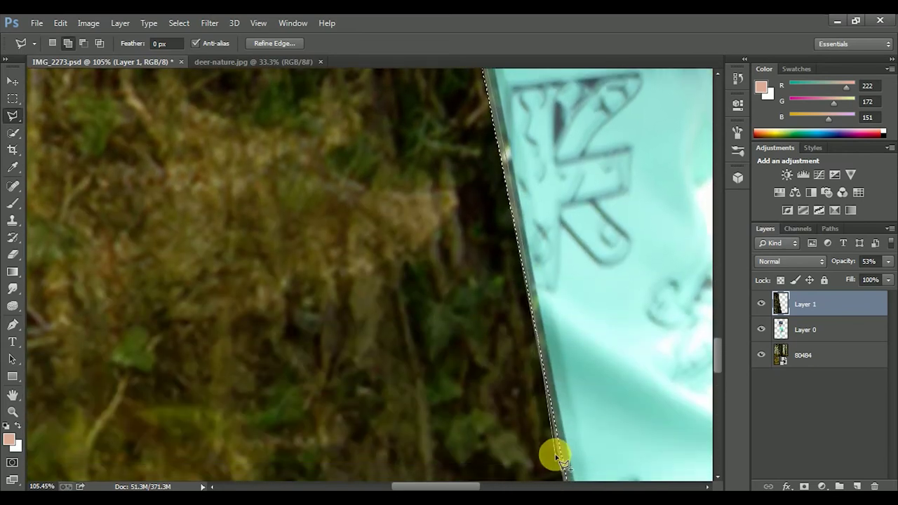
pyautogui.scroll(-1, 534, 483)
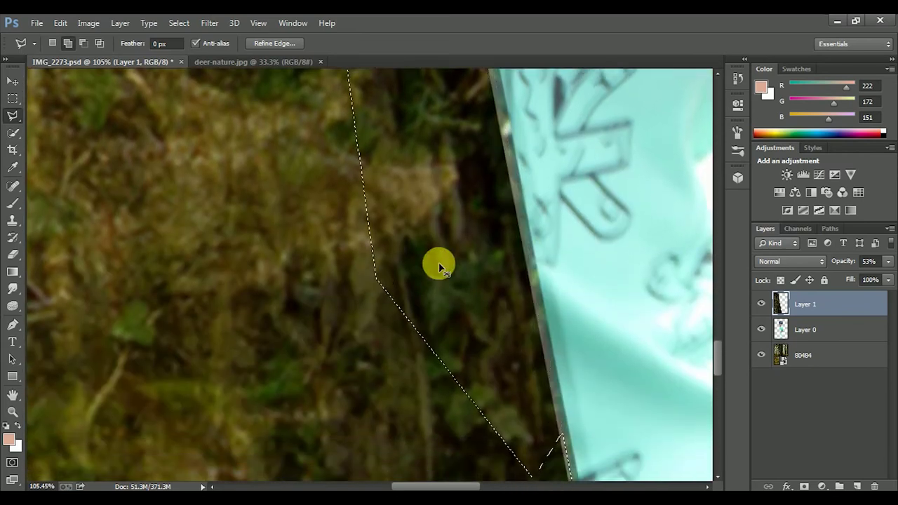
pyautogui.scroll(-5, 449, 260)
pyautogui.scroll(2, 484, 267)
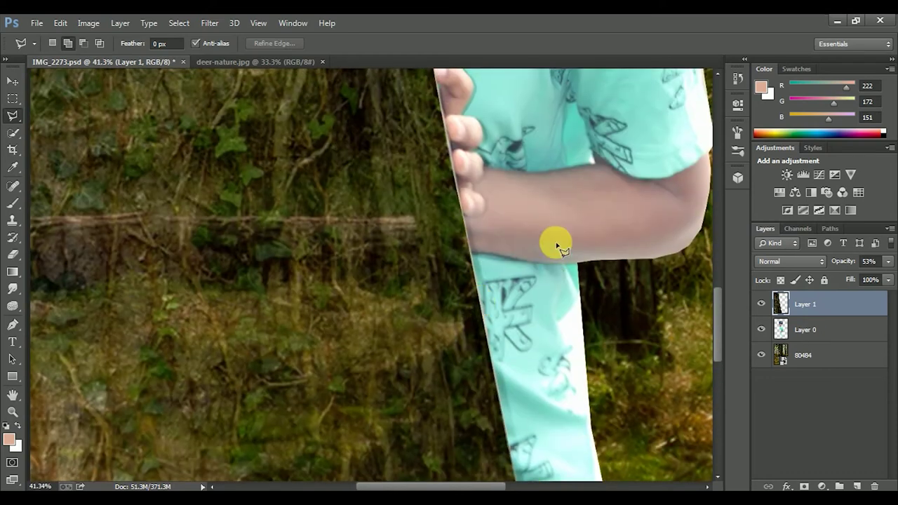
# - Nudge the layer contents with the Move tool and restore Layer 1 to 100% opacity
pyautogui.press('v')
pyautogui.moveTo(529, 232); pyautogui.dragTo(539, 222)
pyautogui.click(806, 329)
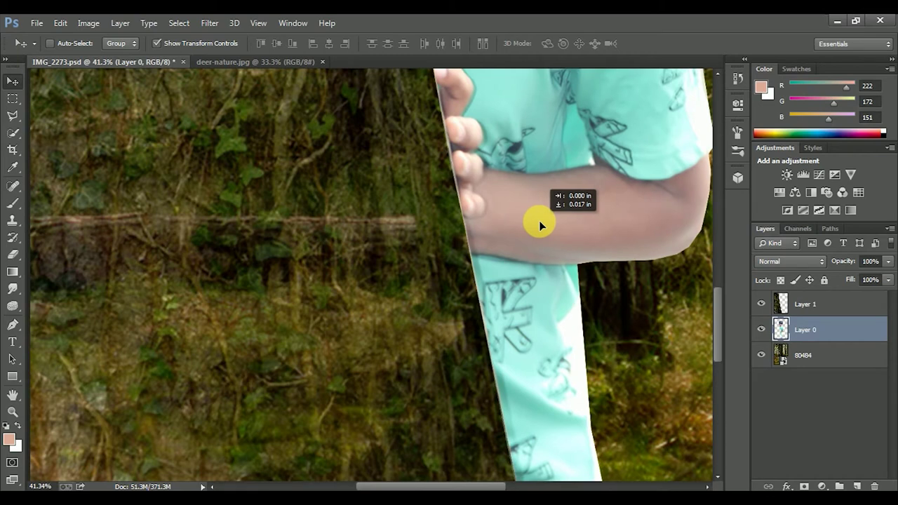
pyautogui.scroll(-3, 539, 222)
pyautogui.scroll(-2, 539, 222)
pyautogui.click(804, 304)
pyautogui.moveTo(888, 261); pyautogui.dragTo(858, 274)
# - Make Layer 0 the active layer using the canvas right-click layer list
pyautogui.scroll(3, 476, 186)
pyautogui.scroll(2, 541, 217)
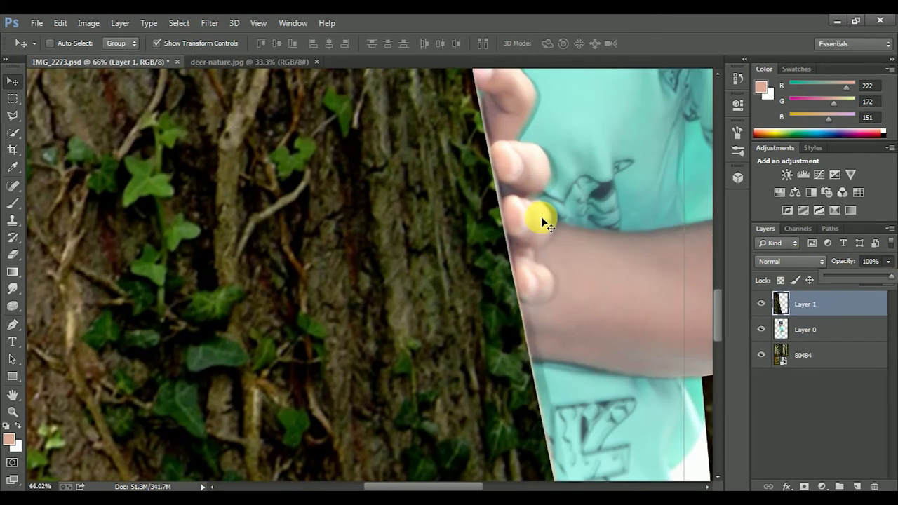
pyautogui.rightClick(534, 210)
pyautogui.click(800, 363)
pyautogui.click(802, 328)
pyautogui.rightClick(639, 287)
pyautogui.click(668, 301)
pyautogui.scroll(-2, 562, 317)
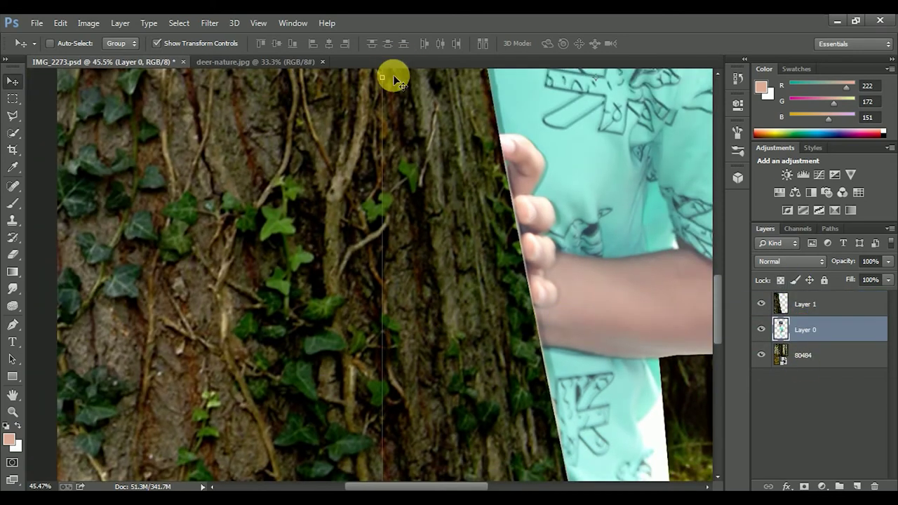
# - Warp Layer 0 slightly left near the fingers at the trunk edge and commit it
pyautogui.hotkey('ctrl', 't')
pyautogui.rightClick(419, 189)
pyautogui.click(480, 290)
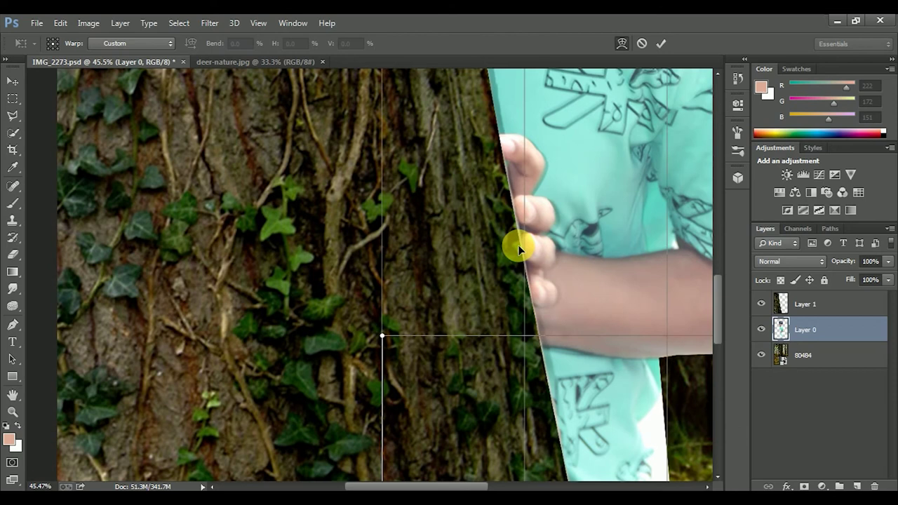
pyautogui.moveTo(519, 249); pyautogui.dragTo(516, 249)
pyautogui.moveTo(569, 165)
pyautogui.mouseDown()
pyautogui.moveTo(517, 227)
pyautogui.moveTo(461, 258)
pyautogui.moveTo(447, 325)
pyautogui.moveTo(457, 369)
pyautogui.moveTo(482, 277)
pyautogui.moveTo(477, 256)
pyautogui.mouseUp()
pyautogui.scroll(3, 477, 257)
pyautogui.scroll(2, 418, 238)
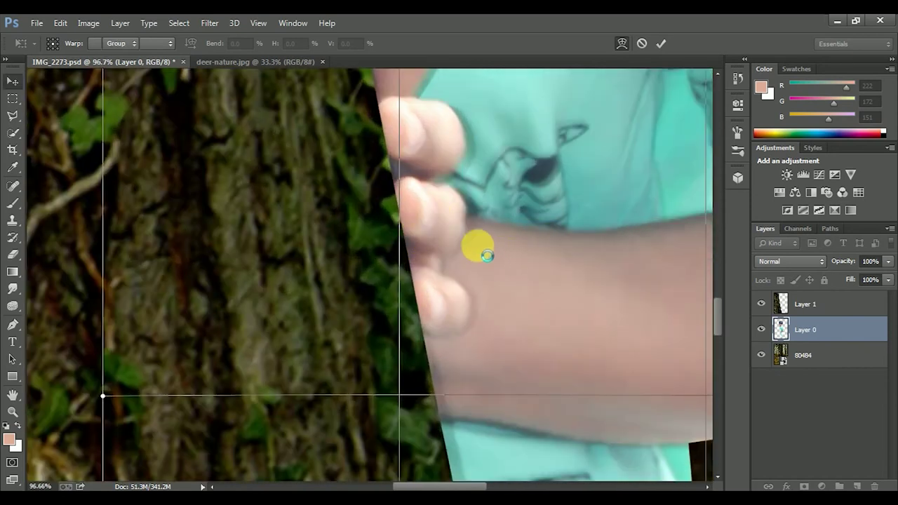
pyautogui.press('Return')
# - Erase Layer 1's tree pixels over the boy's lower fingertip with the Eraser
pyautogui.click(805, 304)
pyautogui.press('e')
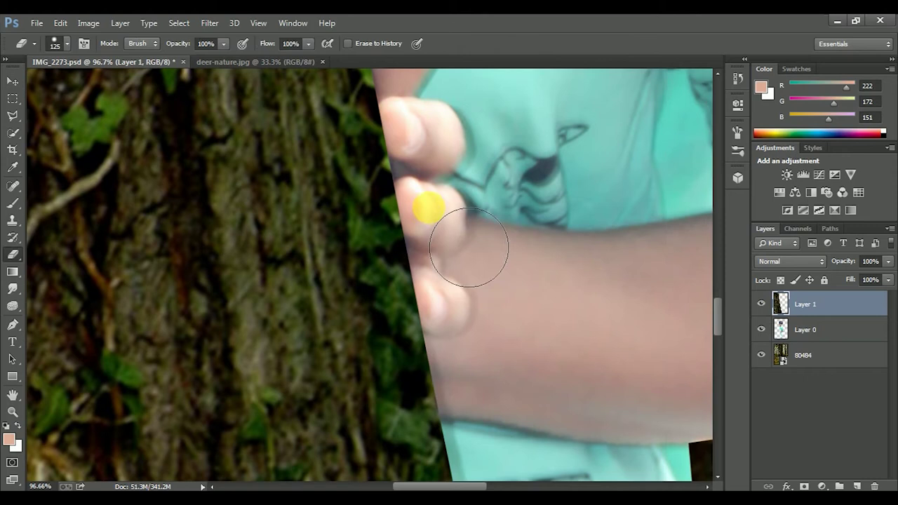
pyautogui.hotkey('alt', '[')
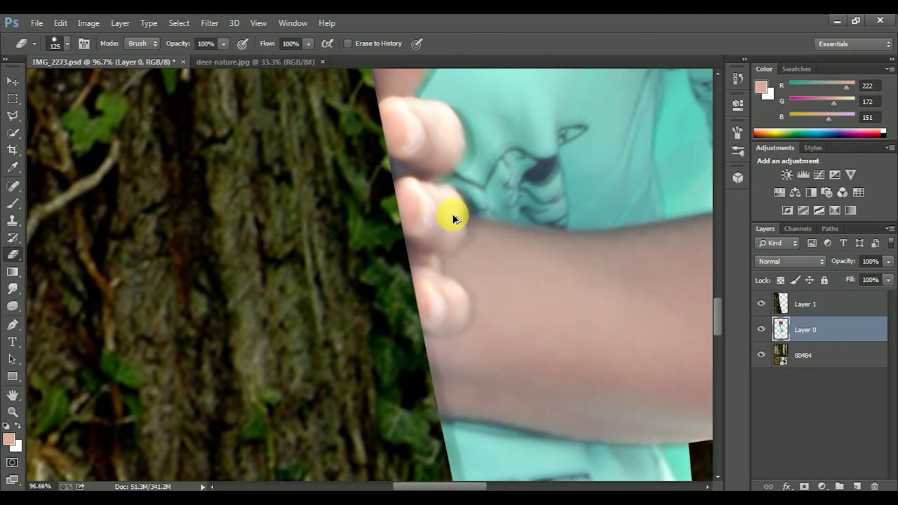
pyautogui.click(805, 304)
pyautogui.moveTo(503, 263); pyautogui.dragTo(465, 245)
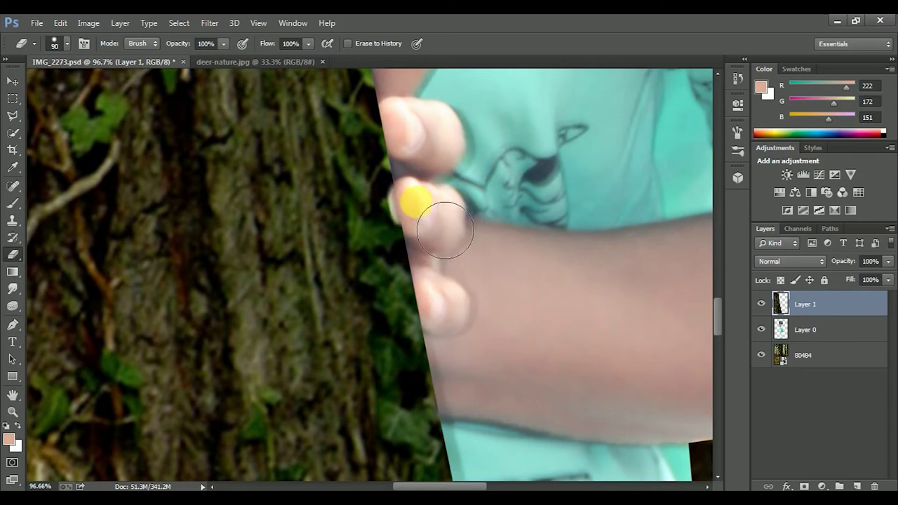
# - Erase more of Layer 1 over the fingertips so they curl over the trunk
pyautogui.hotkey('alt', '[')
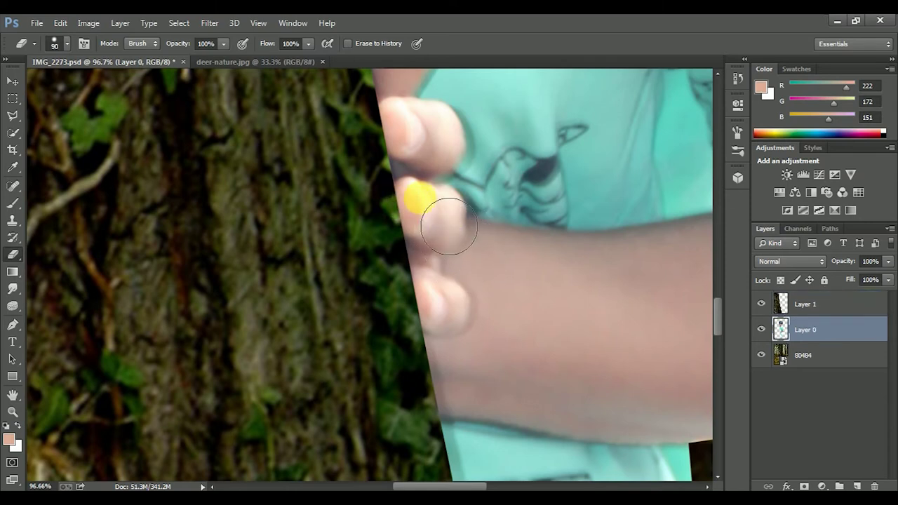
pyautogui.click(782, 304)
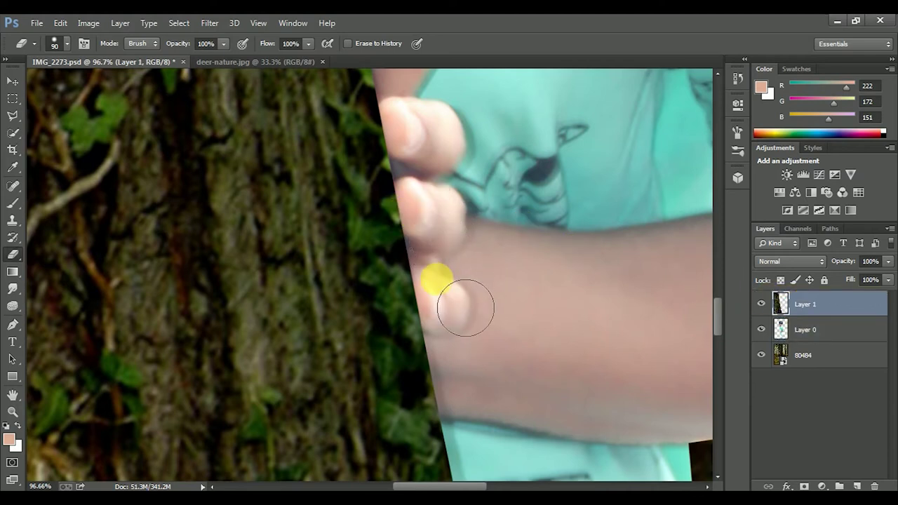
pyautogui.moveTo(474, 340)
pyautogui.mouseDown()
pyautogui.moveTo(478, 257)
pyautogui.moveTo(469, 301)
pyautogui.moveTo(431, 145)
pyautogui.mouseUp()
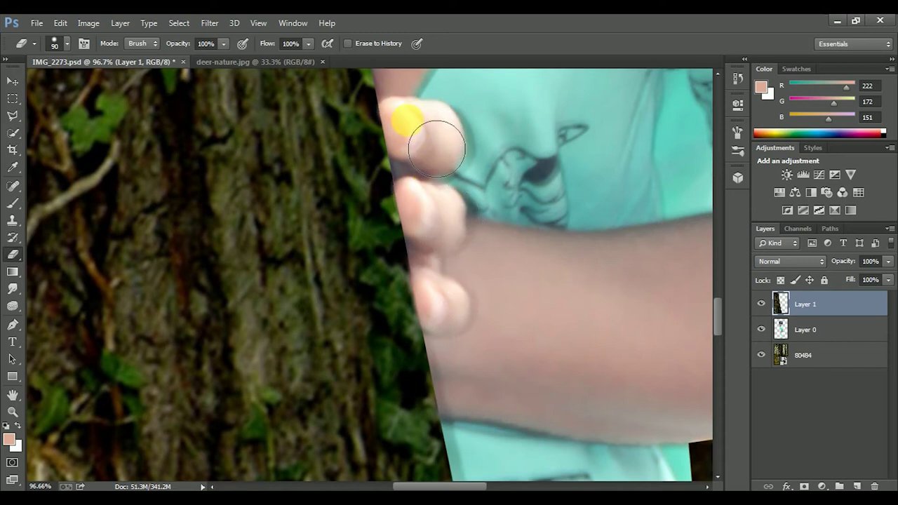
pyautogui.scroll(-1, 441, 175)
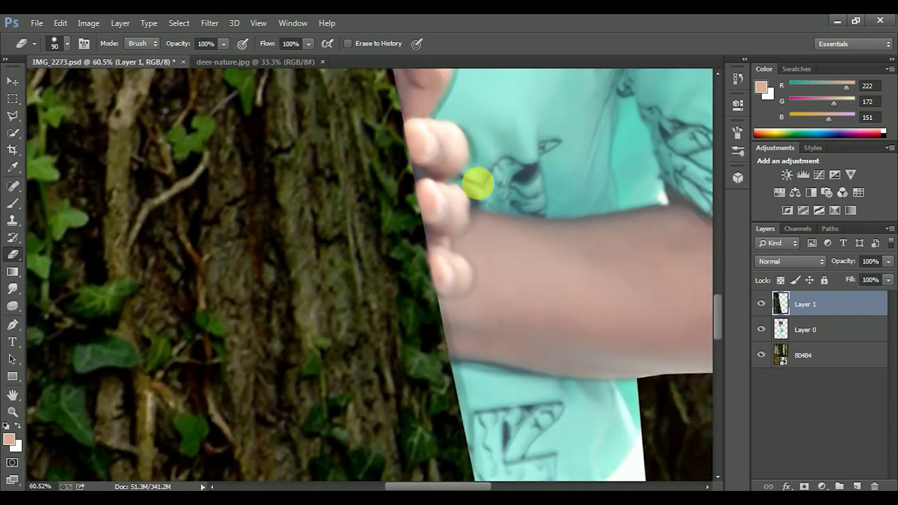
pyautogui.scroll(-1, 475, 181)
pyautogui.scroll(-2, 484, 181)
pyautogui.scroll(1, 491, 181)
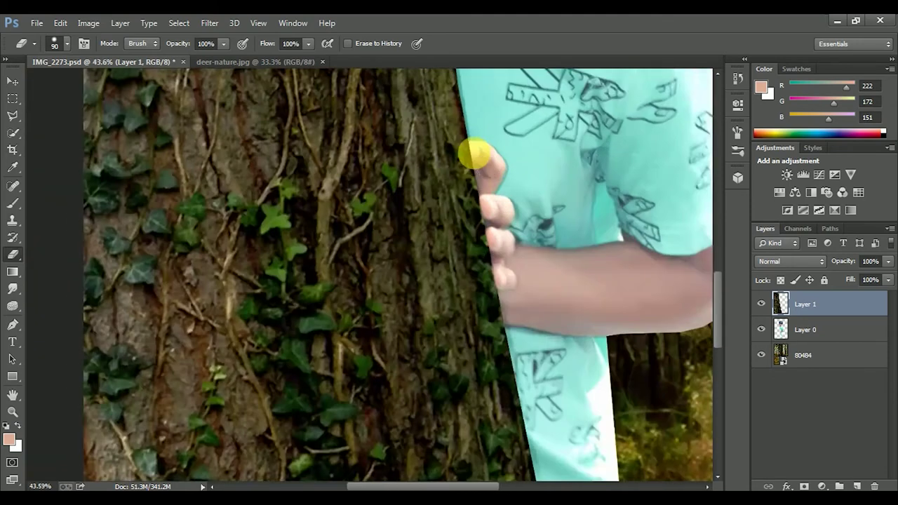
pyautogui.scroll(2, 518, 171)
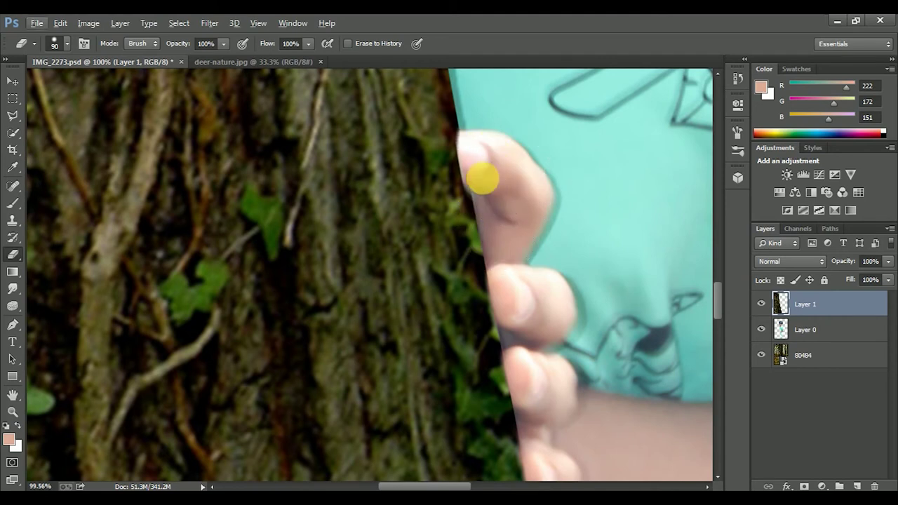
pyautogui.scroll(-2, 482, 209)
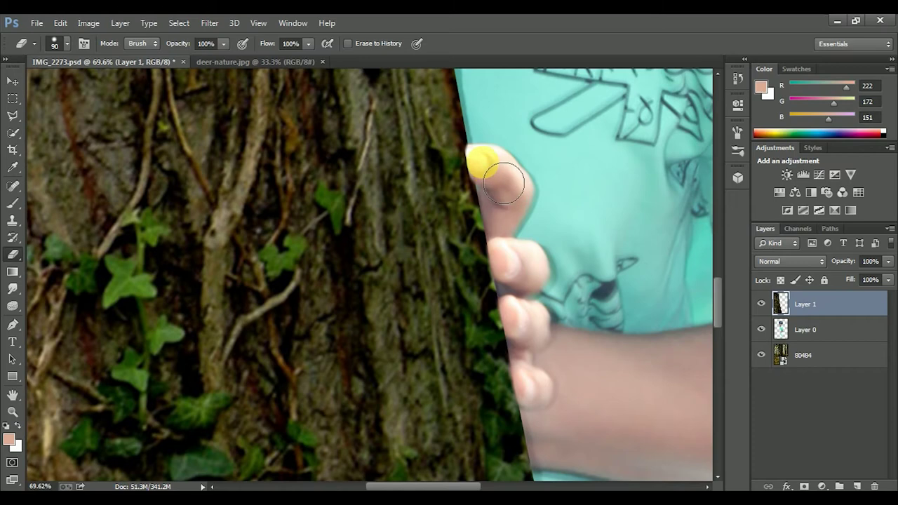
pyautogui.scroll(-2, 516, 167)
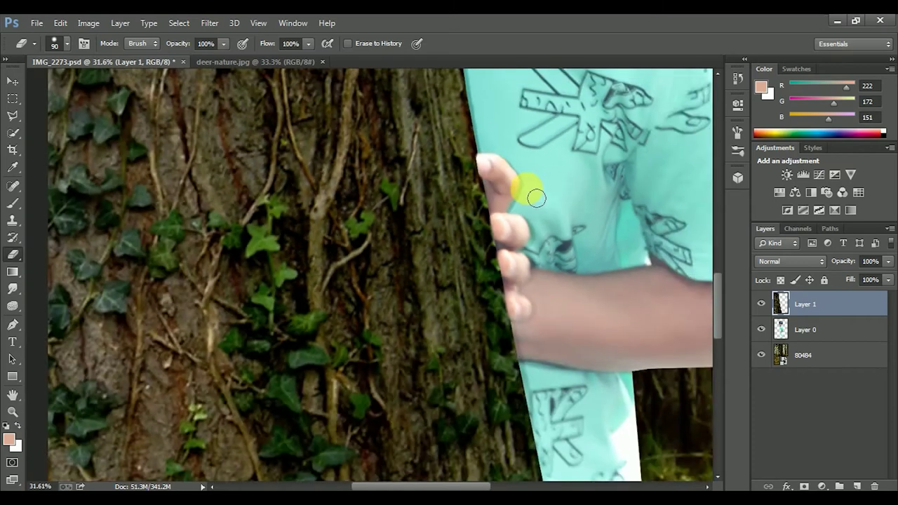
pyautogui.scroll(-2, 534, 193)
pyautogui.scroll(3, 491, 206)
pyautogui.scroll(2, 372, 393)
pyautogui.scroll(-3, 390, 365)
pyautogui.scroll(-2, 407, 321)
pyautogui.scroll(2, 412, 311)
pyautogui.scroll(2, 409, 287)
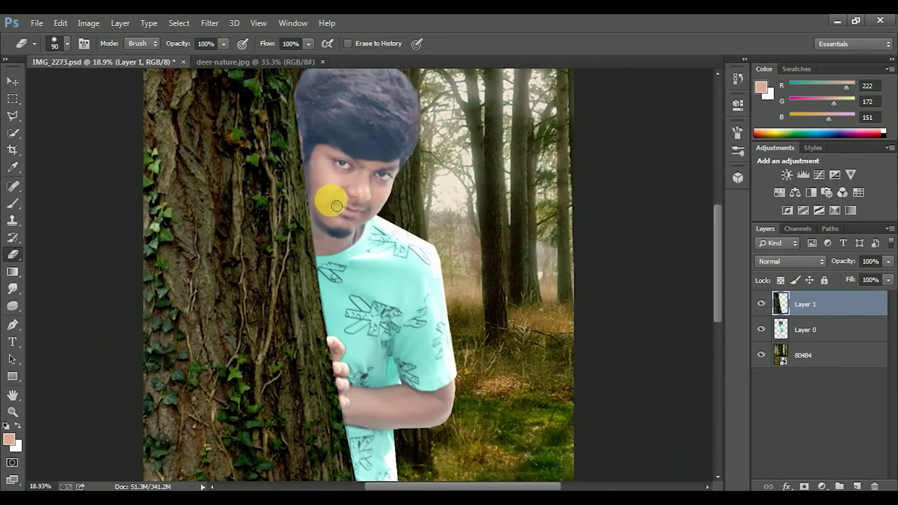
# - Select the Smudge tool and set its strength to 5%
pyautogui.click(13, 289)
pyautogui.click(53, 309)
pyautogui.click(254, 43)
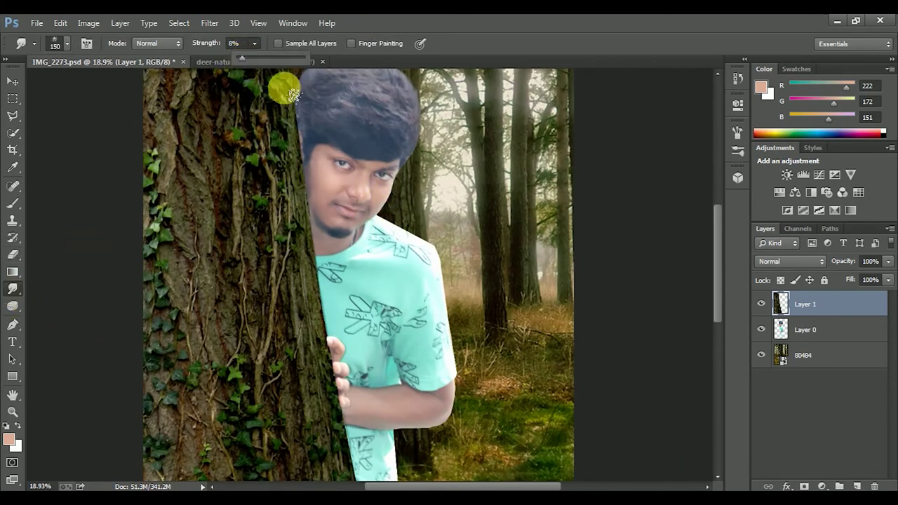
pyautogui.moveTo(242, 60); pyautogui.dragTo(240, 59)
pyautogui.scroll(3, 346, 180)
pyautogui.scroll(1, 345, 180)
pyautogui.press('b')
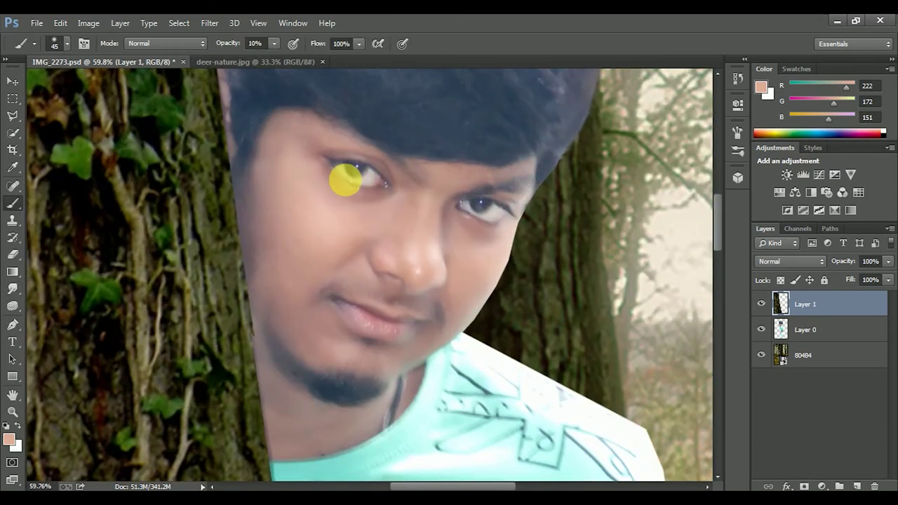
# - Enlarge the smudge brush to 150 and load Layer 1's outline as a selection
pyautogui.click(12, 289)
pyautogui.click(70, 42)
pyautogui.click(17, 149)
pyautogui.click(456, 214)
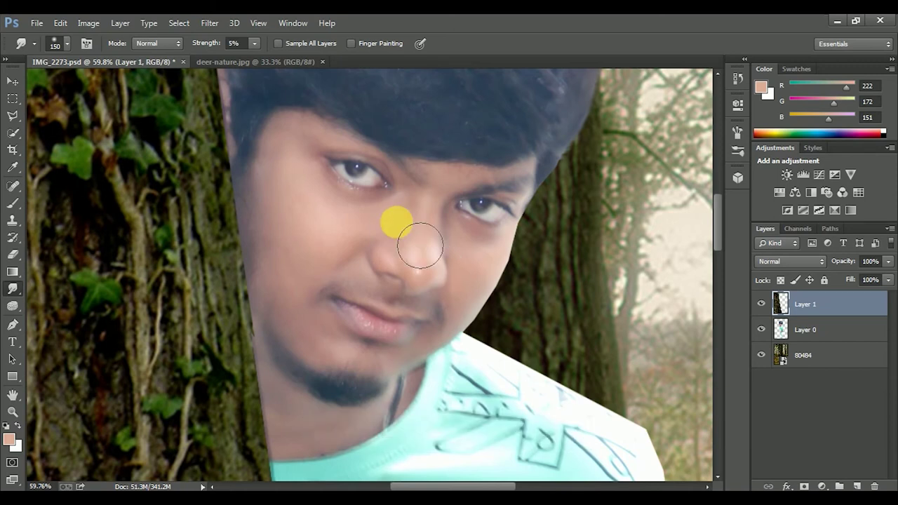
pyautogui.scroll(1, 416, 247)
pyautogui.keyDown('ctrl'); pyautogui.click(781, 306); pyautogui.keyUp('ctrl')
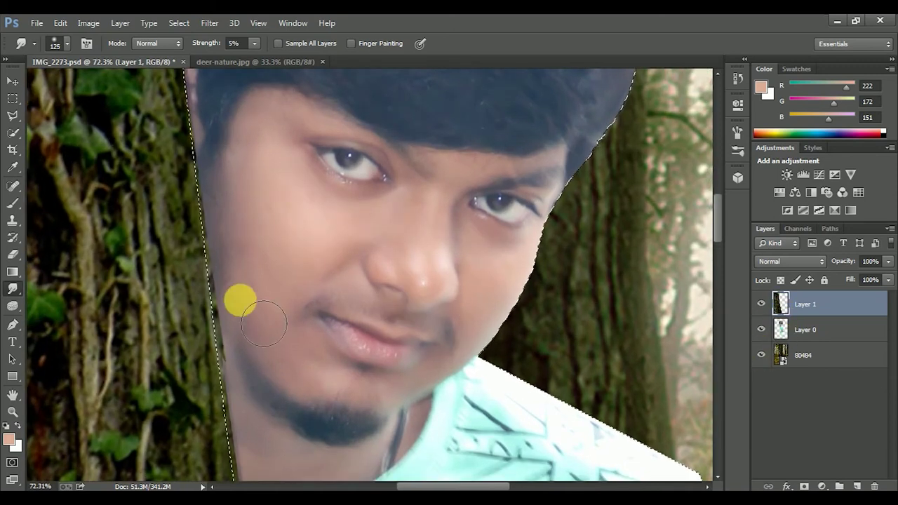
# - Smudge the skin from forehead across cheek to nose, and the neck and chin edge
pyautogui.press('[')
pyautogui.press('[')
pyautogui.press('[')
pyautogui.moveTo(308, 125)
pyautogui.mouseDown()
pyautogui.moveTo(435, 231)
pyautogui.moveTo(436, 297)
pyautogui.moveTo(407, 274)
pyautogui.moveTo(360, 291)
pyautogui.moveTo(305, 277)
pyautogui.moveTo(257, 222)
pyautogui.moveTo(285, 325)
pyautogui.moveTo(332, 373)
pyautogui.moveTo(299, 368)
pyautogui.moveTo(409, 405)
pyautogui.moveTo(453, 380)
pyautogui.moveTo(519, 294)
pyautogui.moveTo(482, 271)
pyautogui.moveTo(473, 317)
pyautogui.moveTo(461, 317)
pyautogui.moveTo(445, 269)
pyautogui.moveTo(384, 276)
pyautogui.moveTo(411, 296)
pyautogui.moveTo(347, 345)
pyautogui.moveTo(414, 341)
pyautogui.mouseUp()
pyautogui.press('[')
pyautogui.press('[')
pyautogui.press('[')
# - Smooth the elbow and forearm edges with an 80 px brush, then deselect
pyautogui.press('[')
pyautogui.press(']')
pyautogui.scroll(-4, 386, 297)
pyautogui.scroll(-1, 339, 336)
pyautogui.moveTo(339, 335)
pyautogui.mouseDown()
pyautogui.moveTo(249, 341)
pyautogui.moveTo(353, 344)
pyautogui.moveTo(413, 281)
pyautogui.moveTo(414, 315)
pyautogui.mouseUp()
pyautogui.press('[')
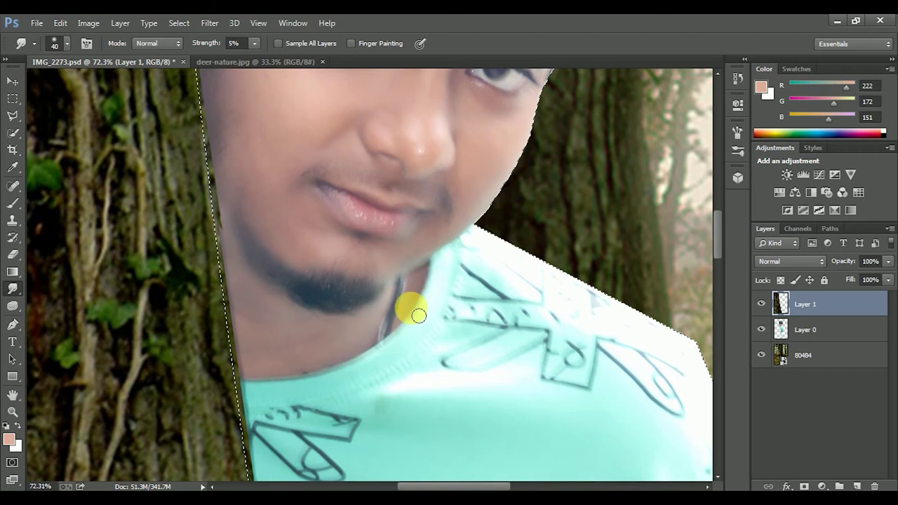
pyautogui.keyDown('alt'); pyautogui.scroll(-2, 411, 311); pyautogui.keyUp('alt')
pyautogui.scroll(-3, 439, 306)
pyautogui.press(']')
pyautogui.press(']')
pyautogui.press(']')
pyautogui.moveTo(575, 162)
pyautogui.mouseDown()
pyautogui.moveTo(560, 225)
pyautogui.moveTo(335, 215)
pyautogui.moveTo(459, 159)
pyautogui.moveTo(477, 201)
pyautogui.moveTo(457, 220)
pyautogui.moveTo(537, 161)
pyautogui.moveTo(394, 188)
pyautogui.moveTo(311, 131)
pyautogui.mouseUp()
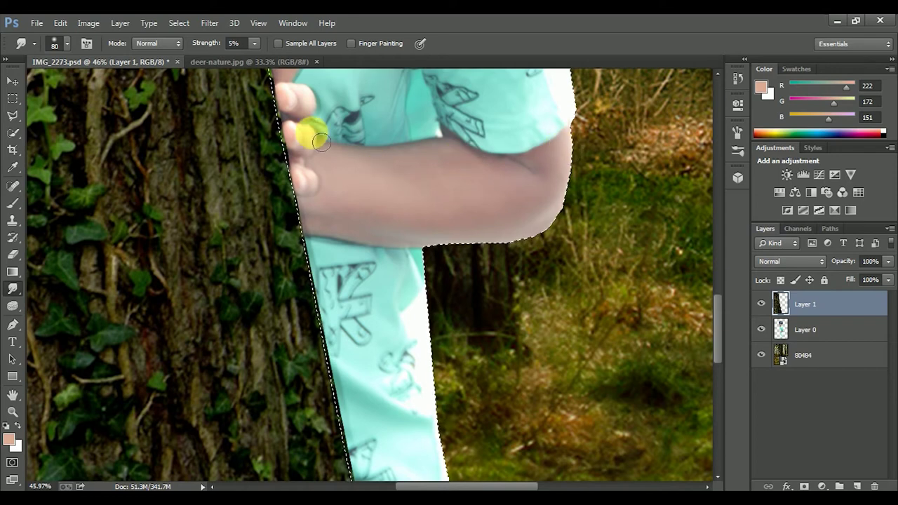
pyautogui.hotkey('ctrl', 'd')
pyautogui.keyDown('alt'); pyautogui.scroll(-1, 421, 235); pyautogui.keyUp('alt')
pyautogui.keyDown('alt'); pyautogui.scroll(-1, 422, 250); pyautogui.keyUp('alt')
pyautogui.keyDown('alt'); pyautogui.scroll(-1, 291, 181); pyautogui.keyUp('alt')
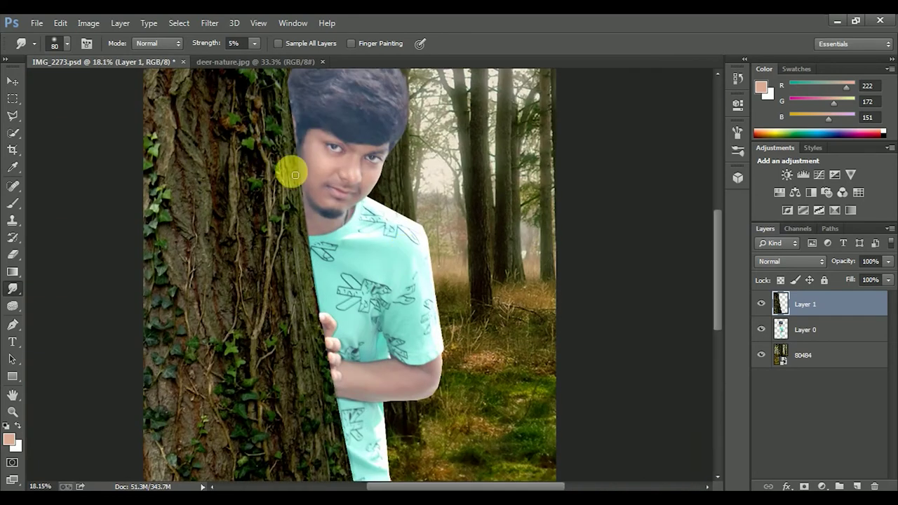
# - Open Camera Raw on Layer 0 and increase Clarity to +16
pyautogui.click(210, 23)
pyautogui.click(288, 99)
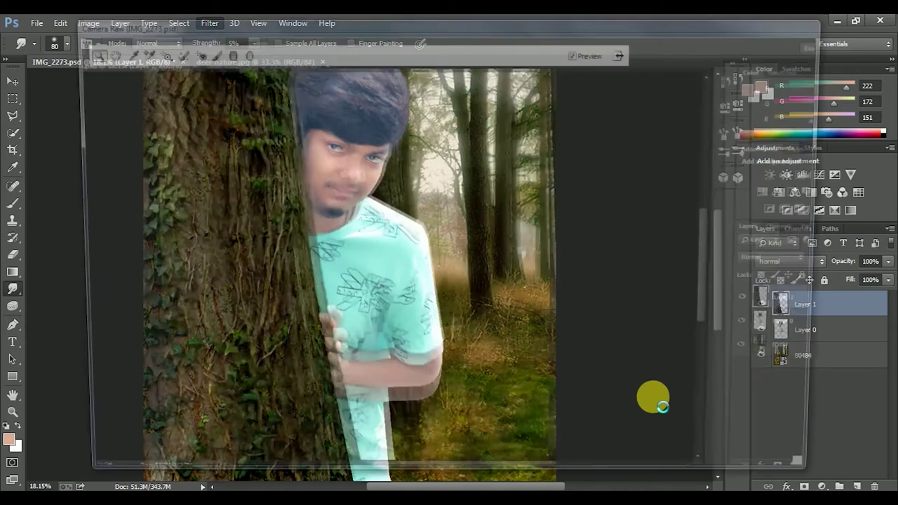
pyautogui.click(730, 466)
pyautogui.click(800, 330)
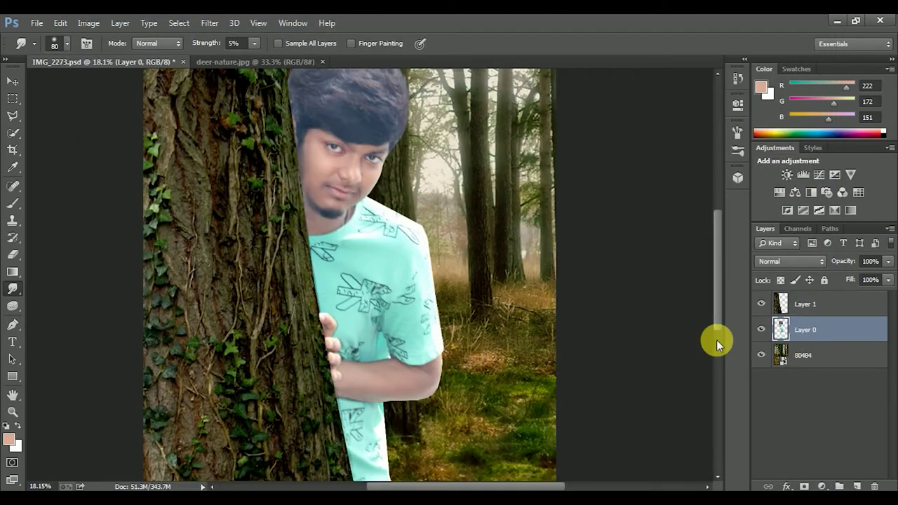
pyautogui.click(210, 22)
pyautogui.click(288, 102)
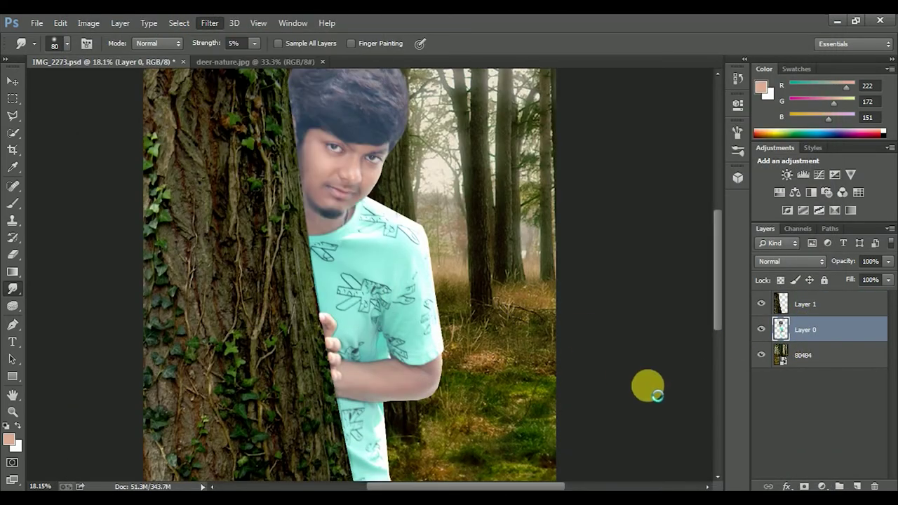
pyautogui.moveTo(730, 416); pyautogui.dragTo(748, 418)
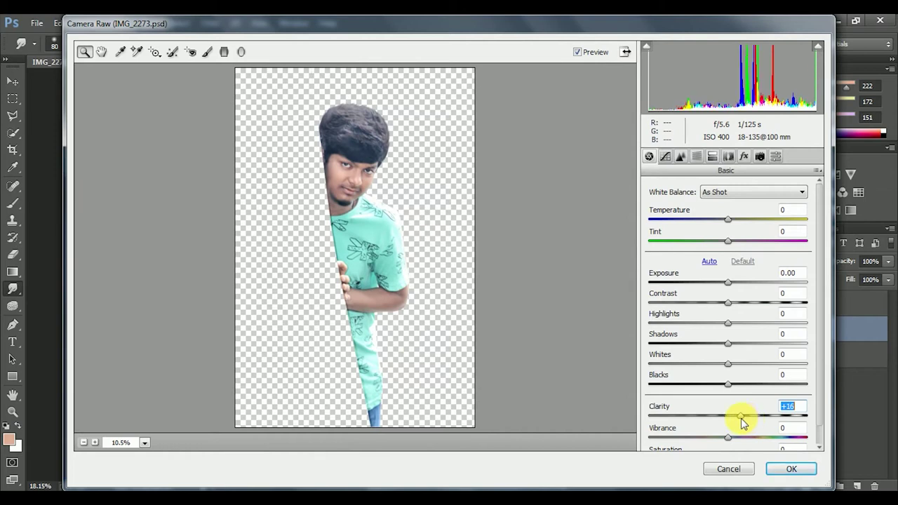
# - Brush +0.40 exposure over the boy's hair and face and apply the Camera Raw edit
pyautogui.click(207, 52)
pyautogui.moveTo(364, 105)
pyautogui.mouseDown()
pyautogui.moveTo(382, 128)
pyautogui.moveTo(349, 100)
pyautogui.moveTo(391, 178)
pyautogui.mouseUp()
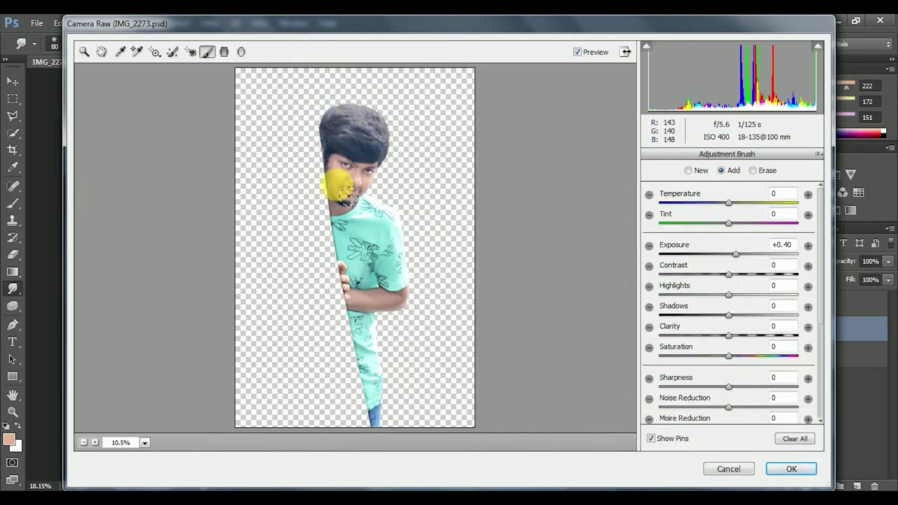
pyautogui.moveTo(347, 221)
pyautogui.mouseDown()
pyautogui.moveTo(357, 161)
pyautogui.moveTo(367, 192)
pyautogui.moveTo(345, 201)
pyautogui.moveTo(381, 124)
pyautogui.mouseUp()
pyautogui.hotkey('ctrl', 'z')
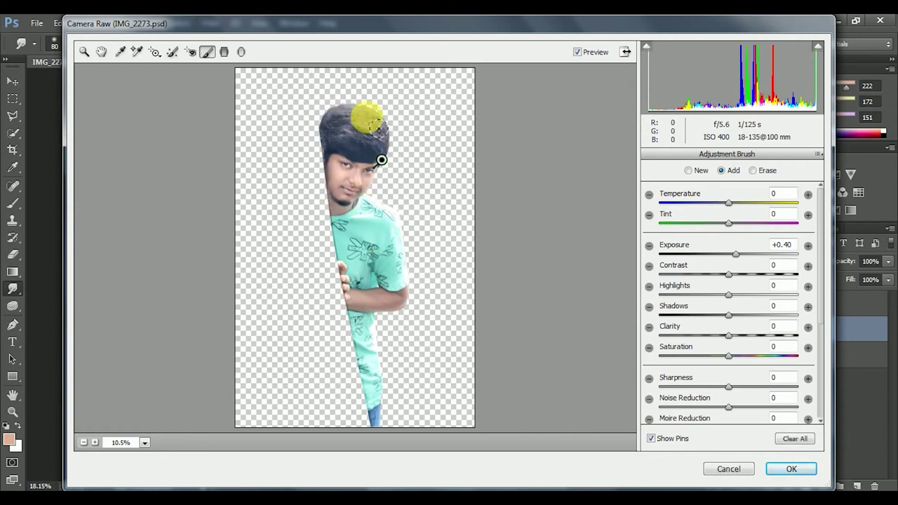
pyautogui.click(786, 467)
pyautogui.scroll(-2, 452, 217)
pyautogui.scroll(2, 452, 217)
pyautogui.scroll(-1, 452, 217)
pyautogui.scroll(-1, 453, 218)
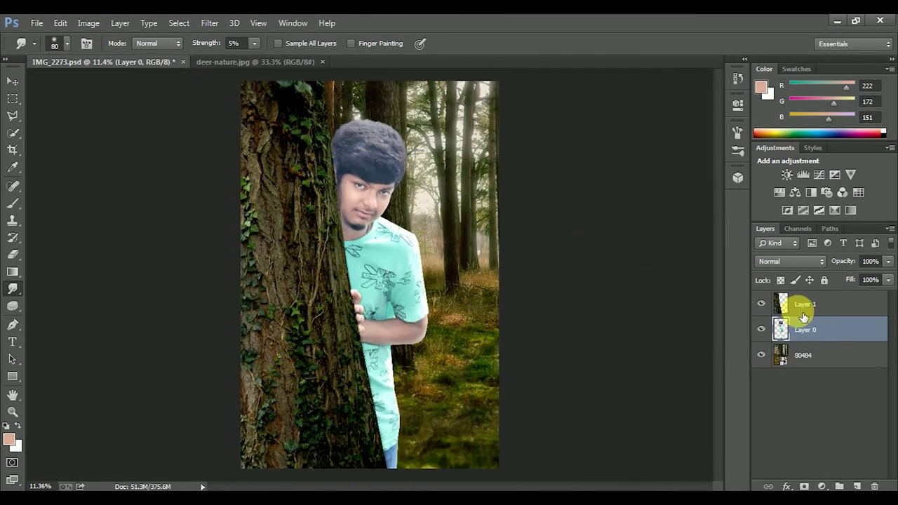
# - Reselect the boy's layer while keeping the Smudge tool active
pyautogui.click(805, 309)
pyautogui.click(802, 330)
pyautogui.scroll(2, 80, 195)
pyautogui.rightClick(12, 288)
pyautogui.press('Escape')
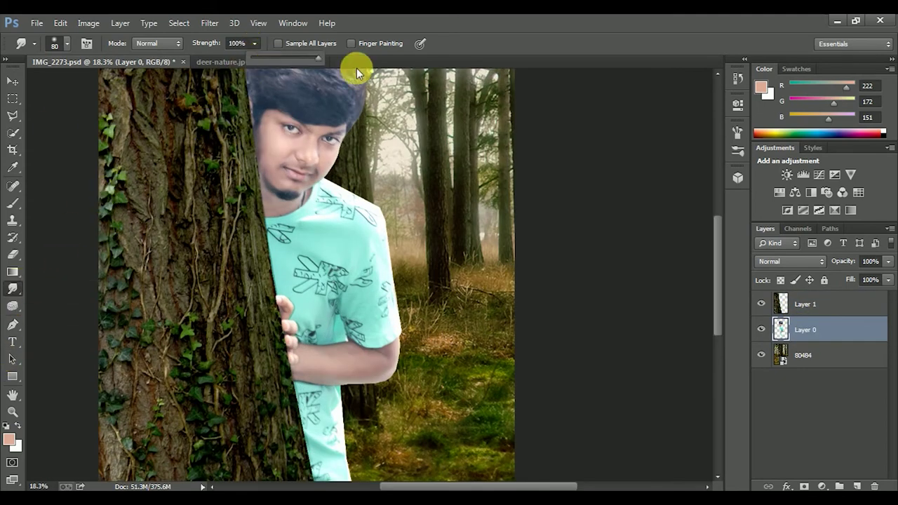
pyautogui.scroll(3, 345, 180)
pyautogui.scroll(2, 382, 261)
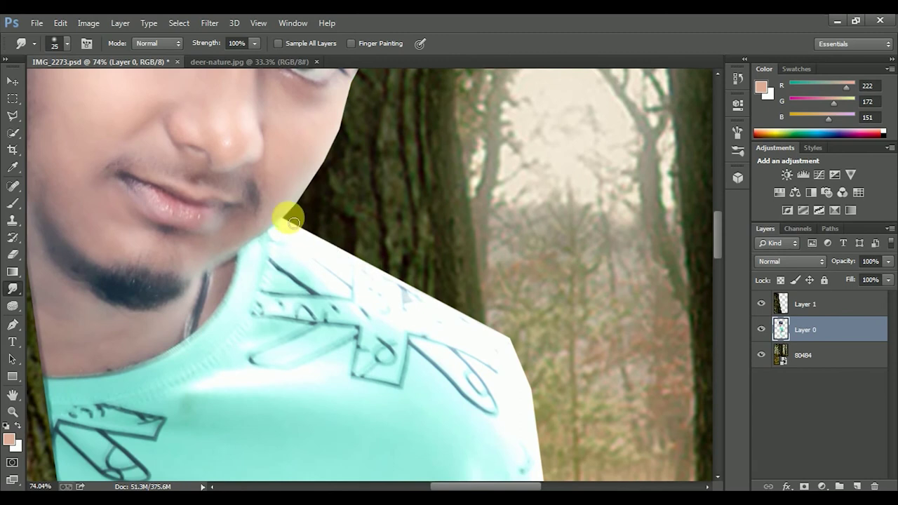
pyautogui.scroll(2, 294, 223)
pyautogui.scroll(2, 298, 217)
# - Try a smaller-brush smudge along the chin edge, then undo it
pyautogui.press('[')
pyautogui.press('[')
pyautogui.press('[')
pyautogui.scroll(1, 323, 256)
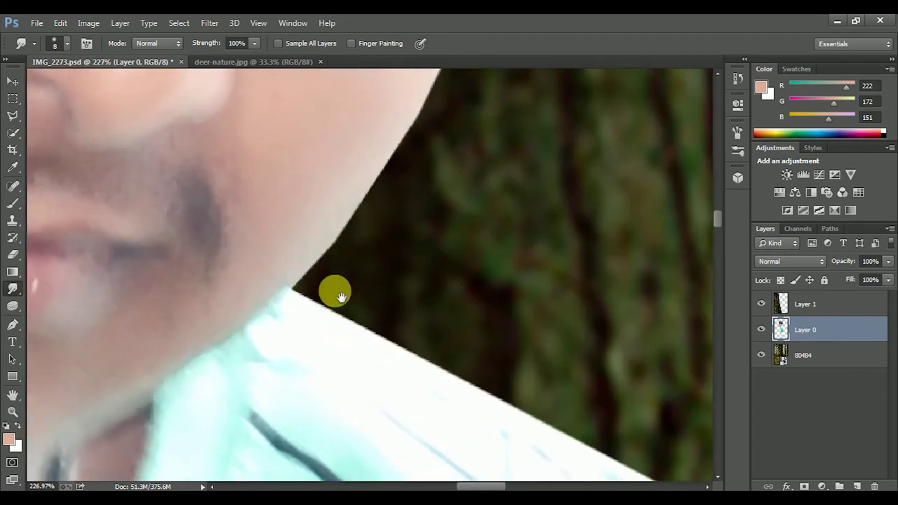
pyautogui.scroll(1, 335, 293)
pyautogui.moveTo(366, 314)
pyautogui.mouseDown()
pyautogui.moveTo(330, 353)
pyautogui.moveTo(369, 410)
pyautogui.mouseUp()
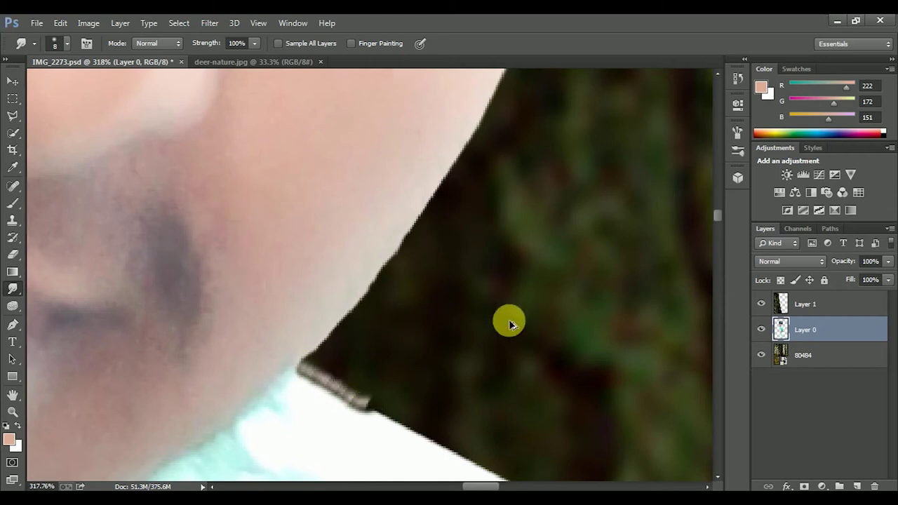
pyautogui.hotkey('ctrl', 'z')
# - Switch from the Smudge tool to the Blur Tool
pyautogui.scroll(-3, 455, 210)
pyautogui.scroll(-2, 532, 367)
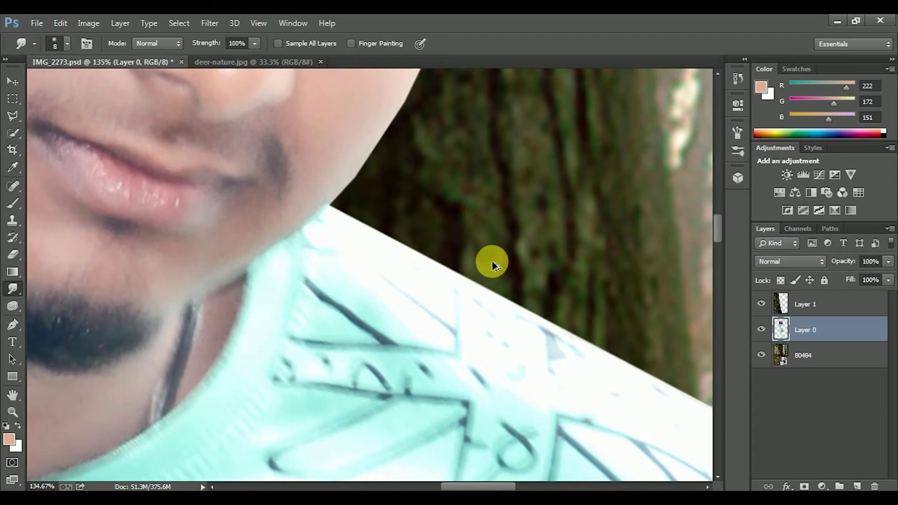
pyautogui.click(67, 44)
pyautogui.click(421, 161)
pyautogui.rightClick(13, 288)
pyautogui.click(66, 287)
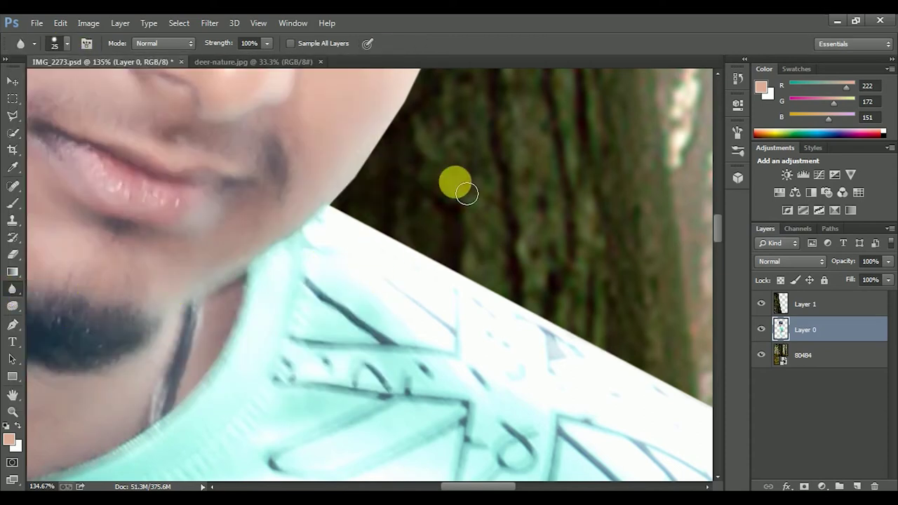
# - Blur the boy's chin edge against the background with a tiny brush
pyautogui.scroll(3, 367, 242)
pyautogui.press('[')
pyautogui.press('[')
pyautogui.press('[')
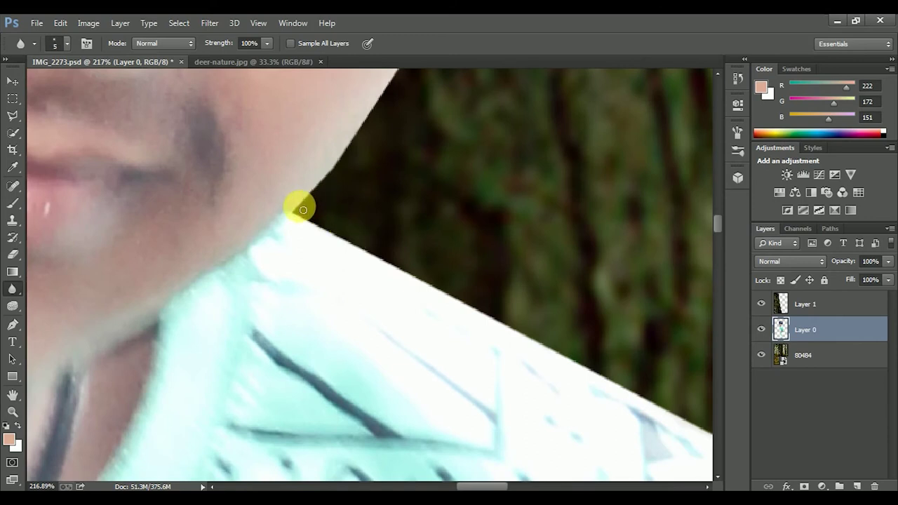
pyautogui.moveTo(303, 210); pyautogui.dragTo(357, 142)
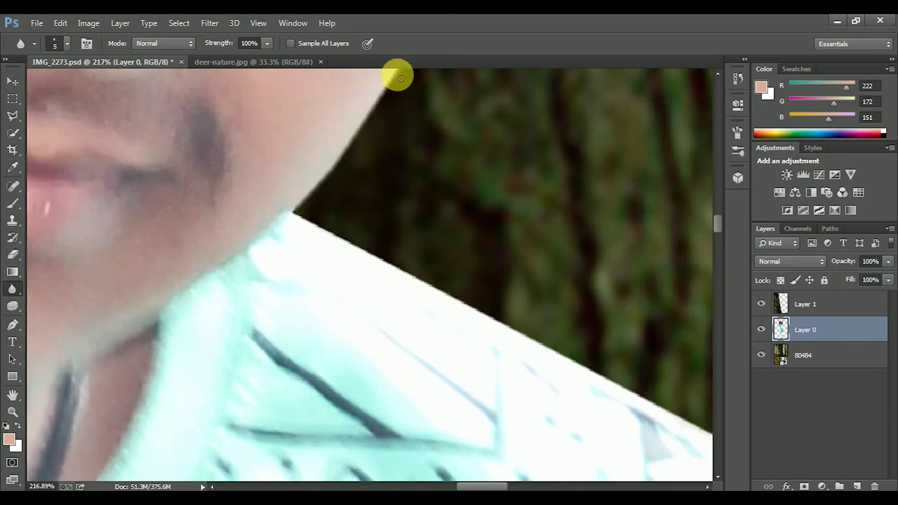
pyautogui.moveTo(346, 161)
pyautogui.mouseDown()
pyautogui.moveTo(299, 209)
pyautogui.moveTo(681, 437)
pyautogui.moveTo(497, 321)
pyautogui.moveTo(706, 427)
pyautogui.moveTo(487, 315)
pyautogui.moveTo(532, 320)
pyautogui.moveTo(581, 431)
pyautogui.moveTo(477, 241)
pyautogui.moveTo(501, 295)
pyautogui.mouseUp()
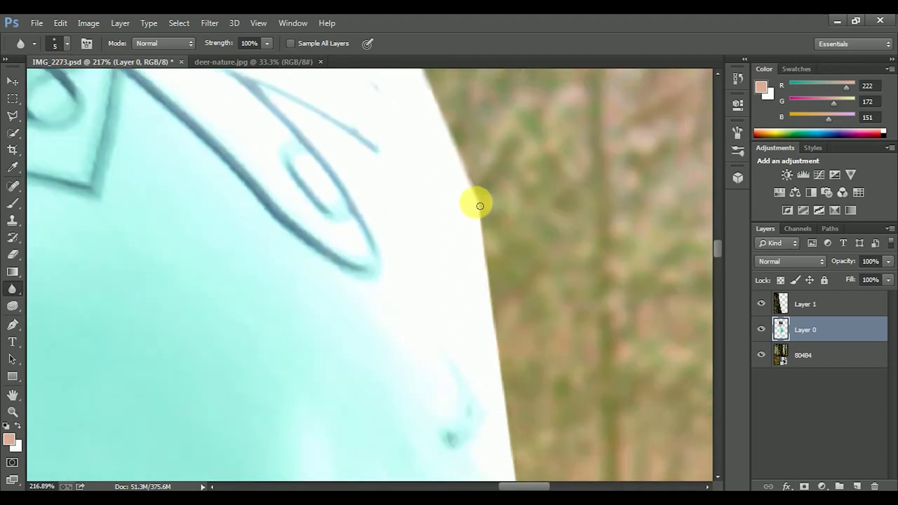
# - Blur the shirt edge down its length against the forest
pyautogui.moveTo(495, 341)
pyautogui.mouseDown()
pyautogui.moveTo(494, 167)
pyautogui.moveTo(509, 321)
pyautogui.mouseUp()
pyautogui.moveTo(503, 250); pyautogui.dragTo(513, 478)
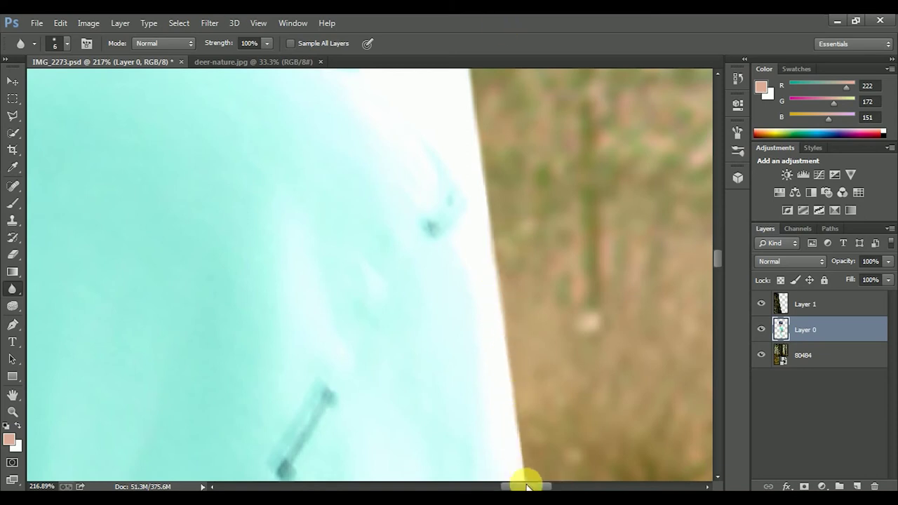
pyautogui.moveTo(591, 365); pyautogui.dragTo(539, 180)
pyautogui.moveTo(483, 284)
pyautogui.mouseDown()
pyautogui.moveTo(476, 307)
pyautogui.moveTo(503, 485)
pyautogui.moveTo(473, 191)
pyautogui.mouseUp()
pyautogui.moveTo(459, 220); pyautogui.dragTo(485, 361)
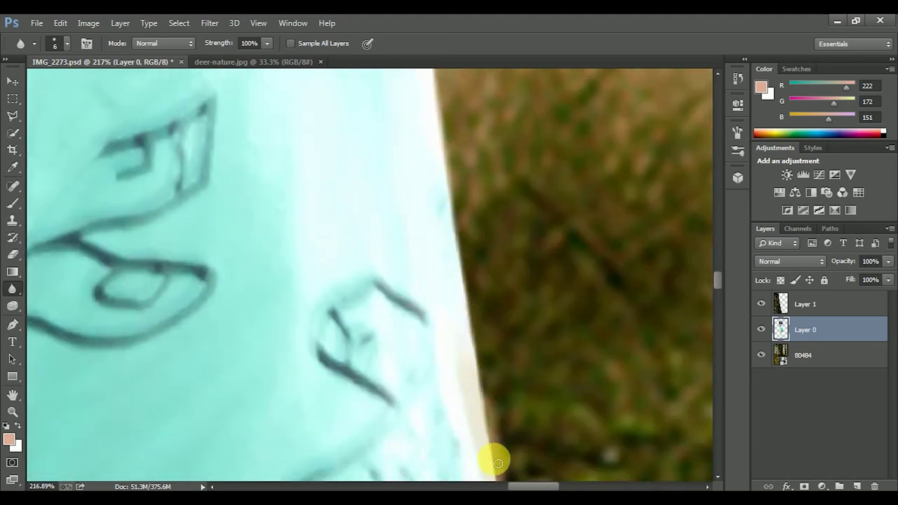
pyautogui.moveTo(499, 464); pyautogui.dragTo(467, 131)
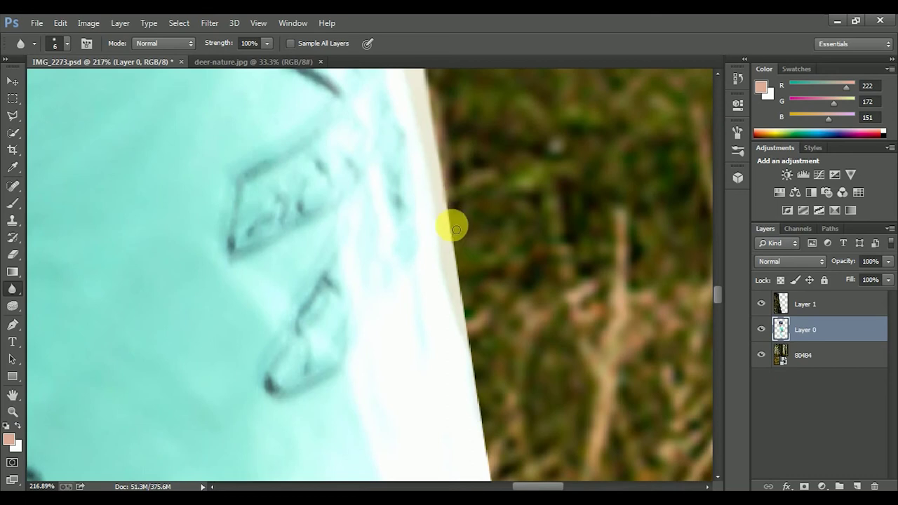
pyautogui.moveTo(474, 351)
pyautogui.mouseDown()
pyautogui.moveTo(491, 478)
pyautogui.moveTo(462, 248)
pyautogui.moveTo(457, 357)
pyautogui.moveTo(440, 227)
pyautogui.mouseUp()
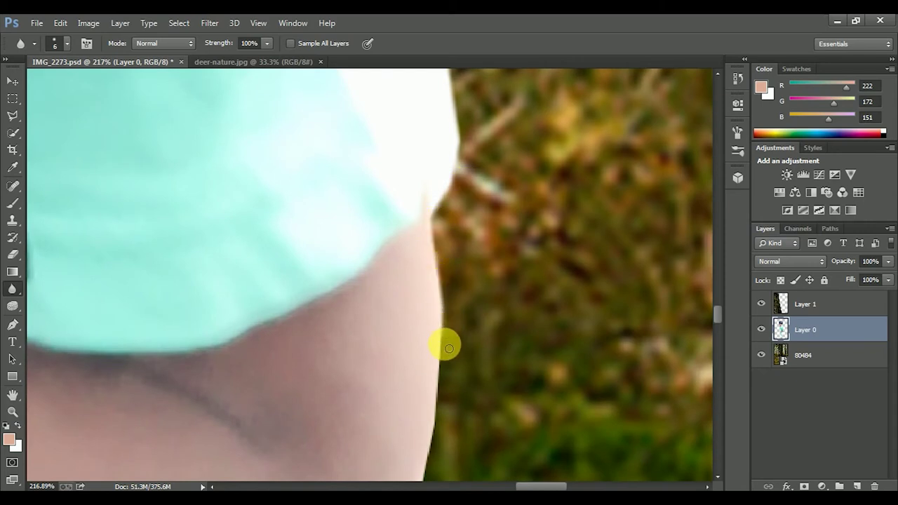
pyautogui.moveTo(450, 349); pyautogui.dragTo(437, 134)
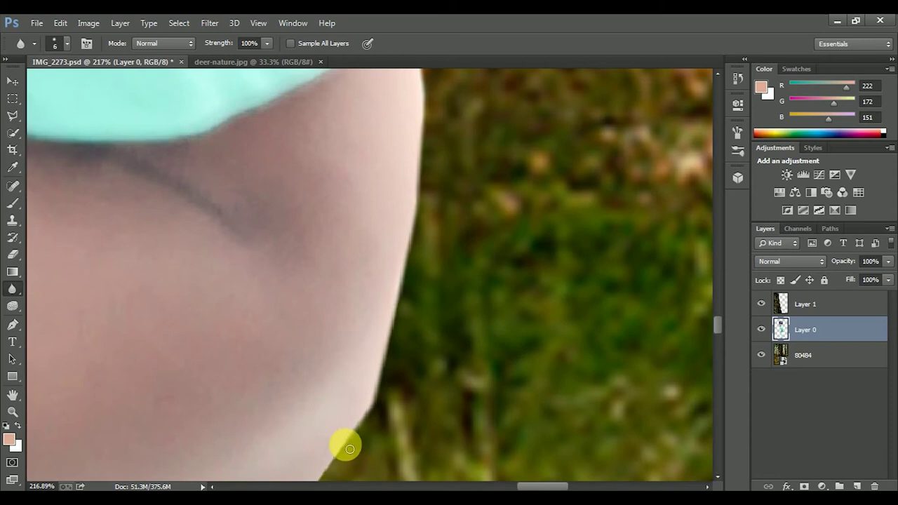
# - Blur the arm's outer edge, underside, and arm-shirt edges against the tree
pyautogui.scroll(-3, 517, 133)
pyautogui.scroll(-2, 414, 175)
pyautogui.moveTo(391, 212)
pyautogui.mouseDown()
pyautogui.moveTo(343, 237)
pyautogui.moveTo(441, 144)
pyautogui.moveTo(397, 210)
pyautogui.mouseUp()
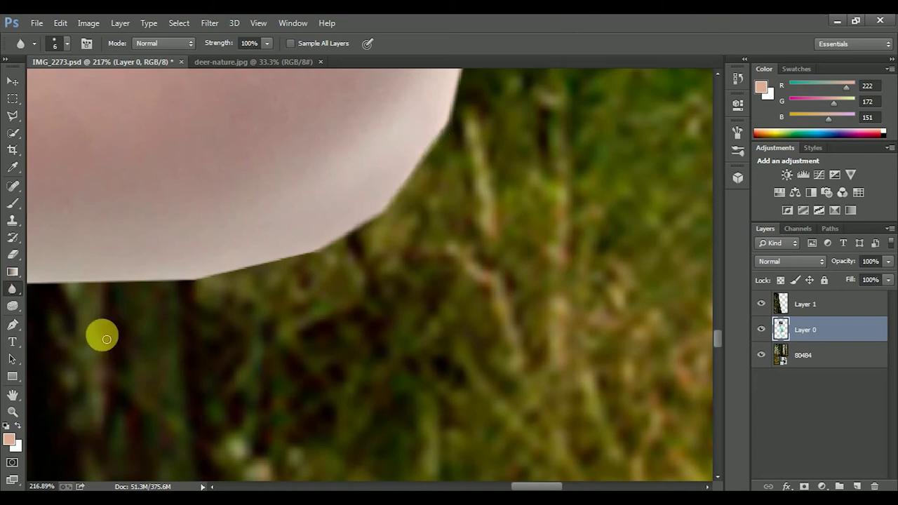
pyautogui.moveTo(30, 281)
pyautogui.mouseDown()
pyautogui.moveTo(242, 273)
pyautogui.moveTo(303, 253)
pyautogui.mouseUp()
pyautogui.hscroll(-5, 305, 309)
pyautogui.moveTo(491, 244)
pyautogui.mouseDown()
pyautogui.moveTo(327, 245)
pyautogui.moveTo(204, 264)
pyautogui.moveTo(222, 375)
pyautogui.mouseUp()
pyautogui.scroll(-3, 355, 246)
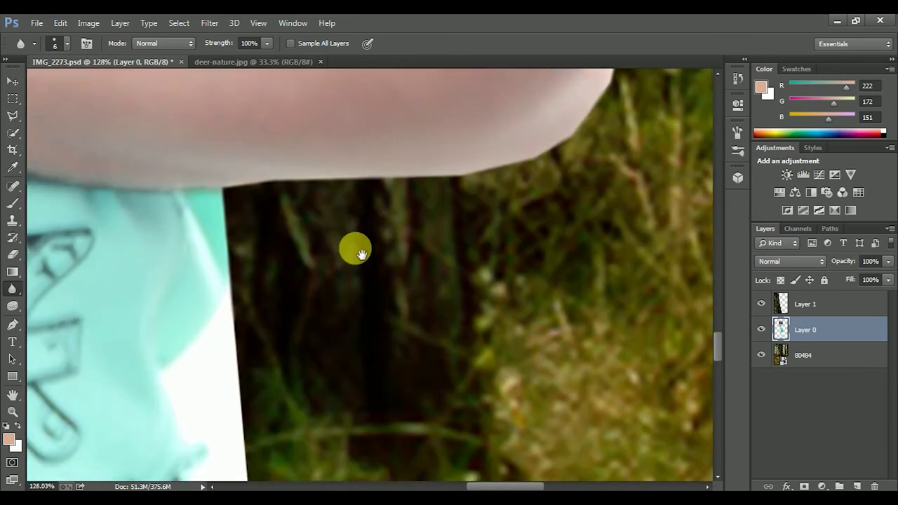
pyautogui.scroll(-2, 387, 196)
pyautogui.scroll(-2, 429, 237)
pyautogui.scroll(1, 430, 237)
pyautogui.scroll(1, 443, 249)
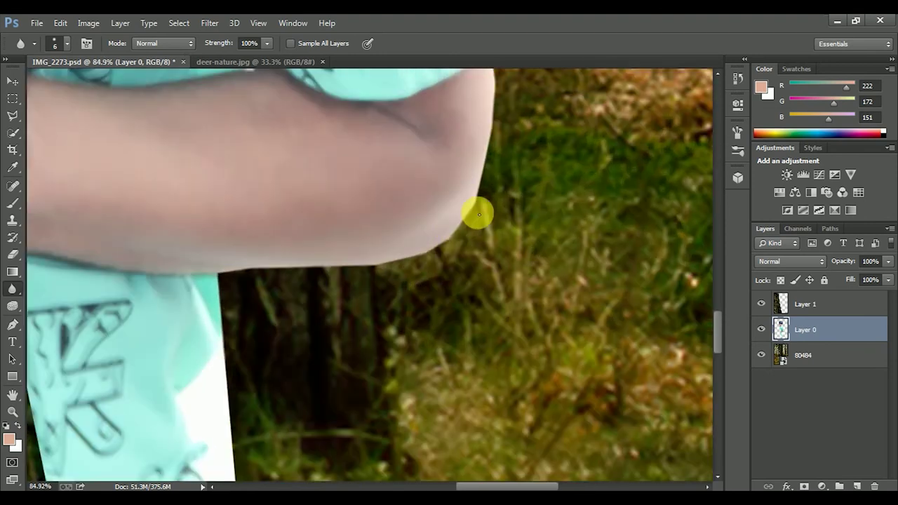
pyautogui.press('l')
pyautogui.moveTo(541, 123); pyautogui.dragTo(526, 217)
pyautogui.click(532, 162)
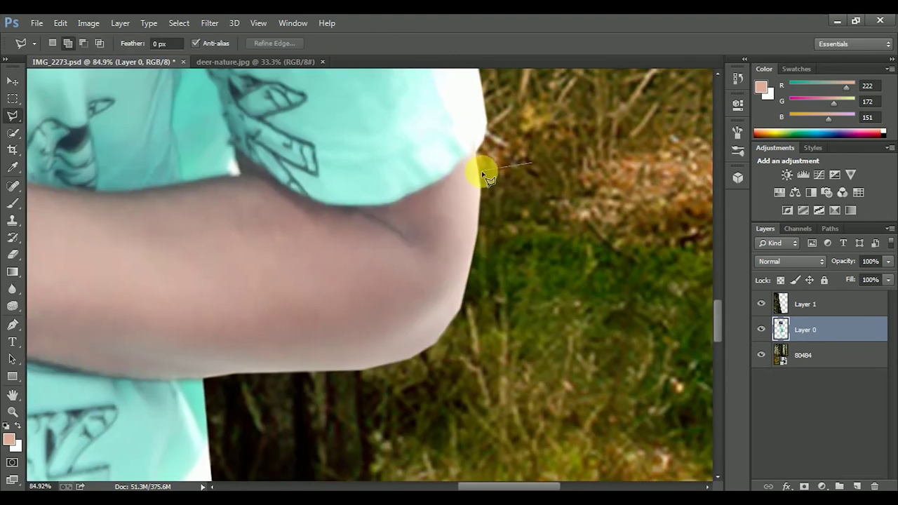
pyautogui.click(480, 214)
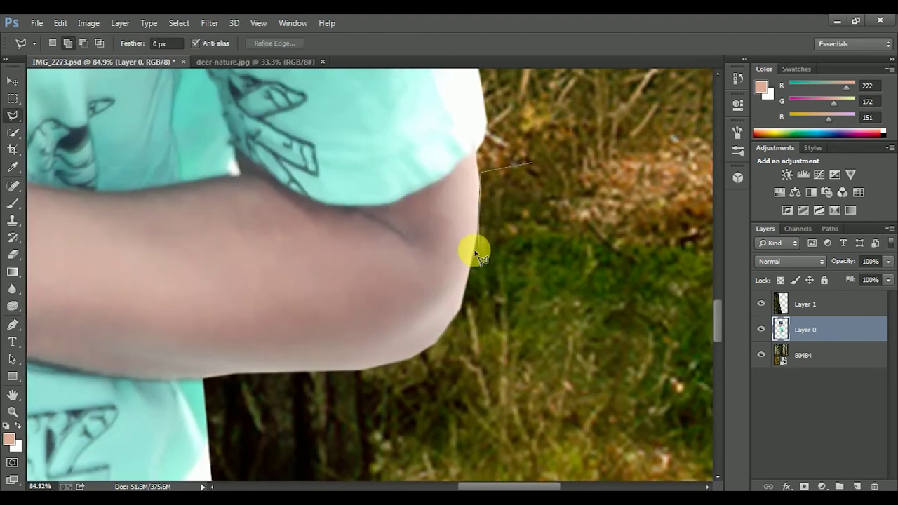
pyautogui.click(461, 306)
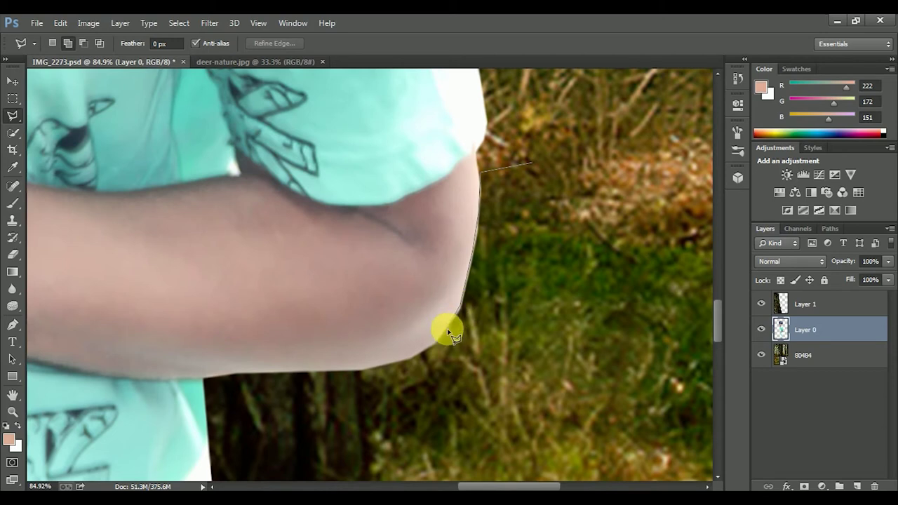
pyautogui.click(426, 352)
pyautogui.click(360, 372)
pyautogui.click(414, 410)
pyautogui.click(590, 363)
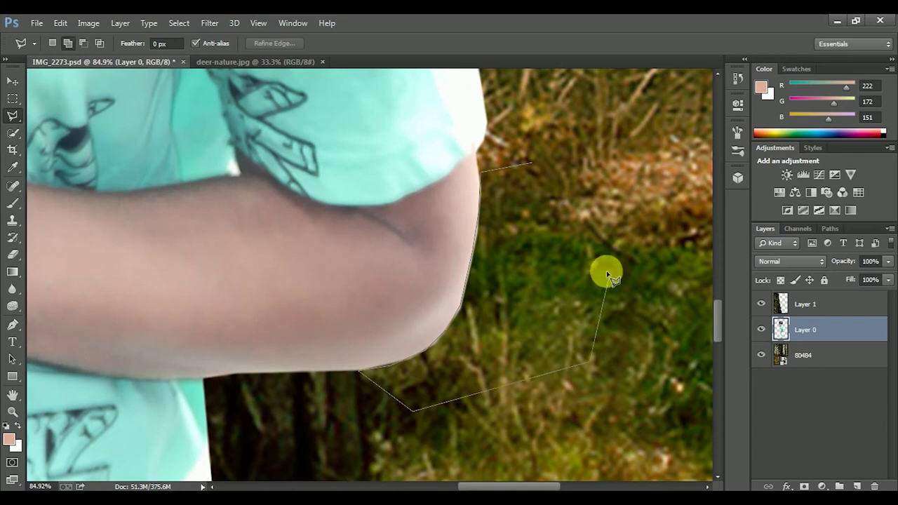
pyautogui.doubleClick(605, 266)
pyautogui.hotkey('ctrl', 'd')
pyautogui.scroll(2, 498, 241)
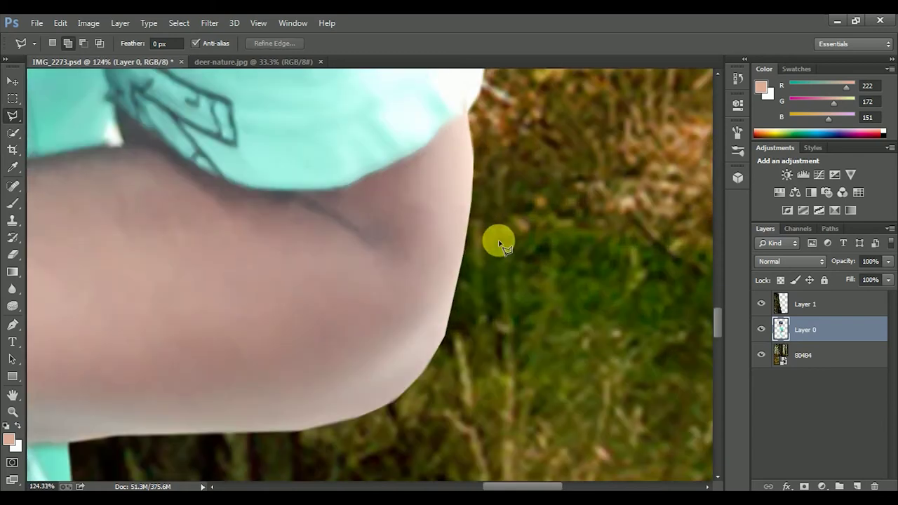
pyautogui.click(12, 288)
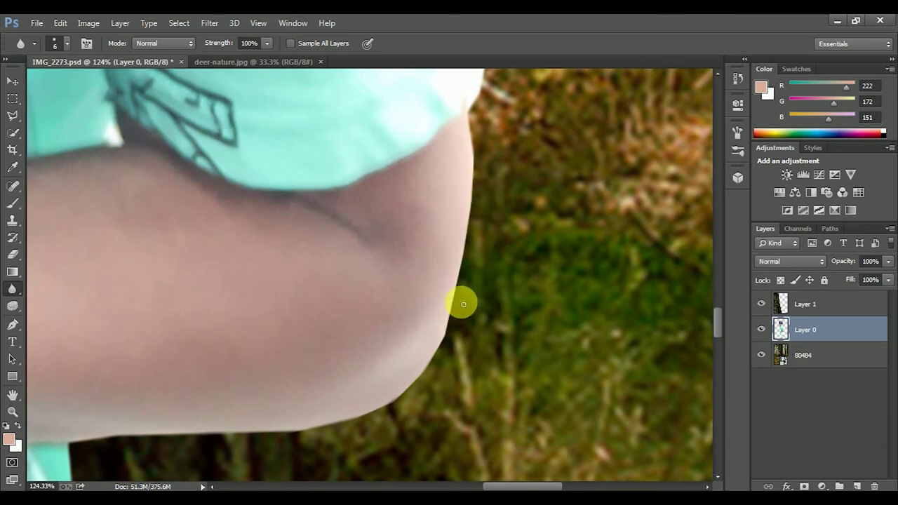
# - Blur the lower edge of the boy's arm
pyautogui.scroll(3, 462, 302)
pyautogui.scroll(3, 523, 139)
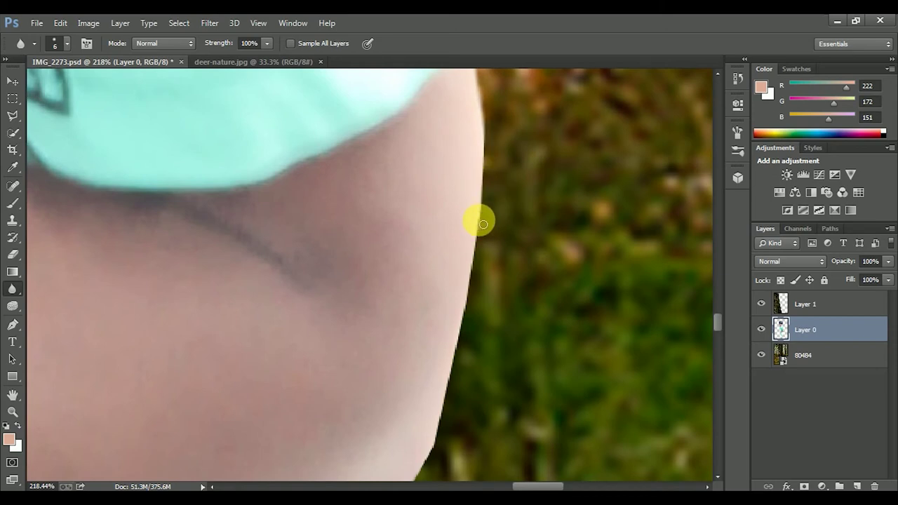
pyautogui.scroll(-3, 484, 253)
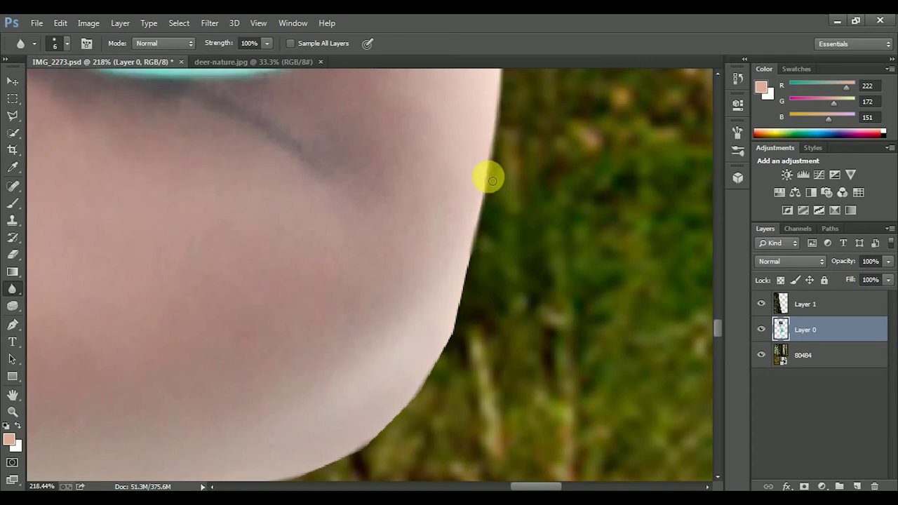
pyautogui.moveTo(449, 351); pyautogui.dragTo(489, 185)
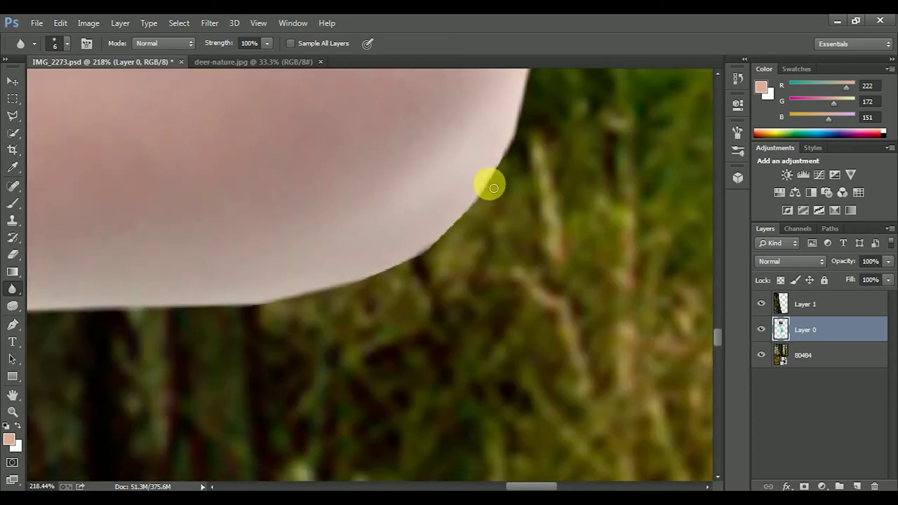
pyautogui.moveTo(463, 225); pyautogui.dragTo(324, 300)
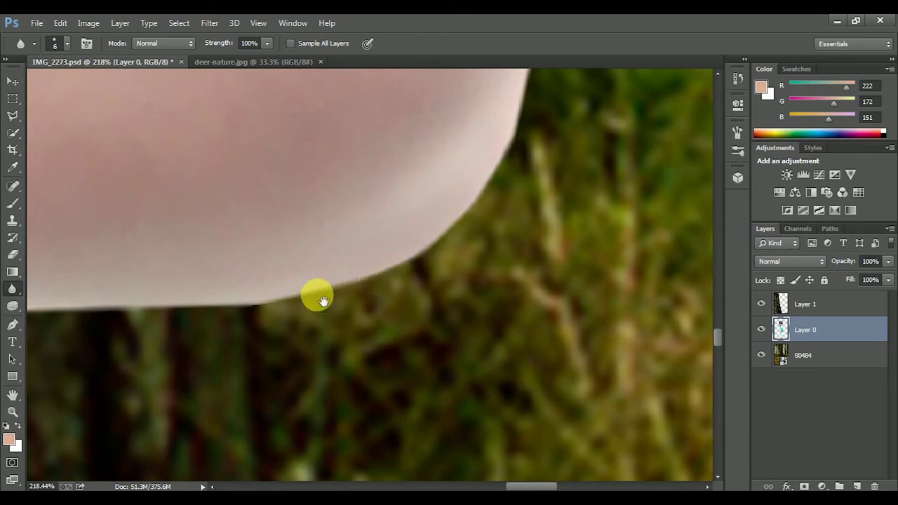
pyautogui.scroll(-5, 323, 300)
pyautogui.scroll(-10, 400, 215)
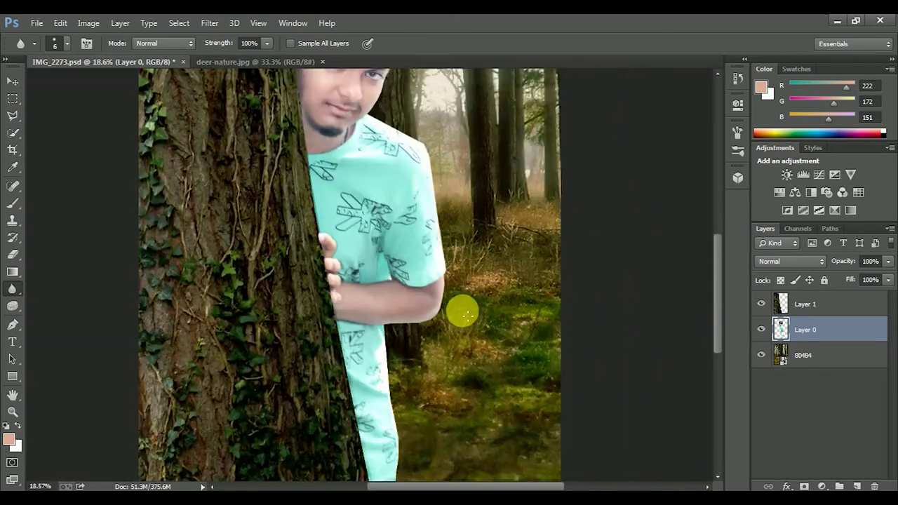
pyautogui.scroll(-2, 419, 450)
pyautogui.scroll(4, 417, 426)
pyautogui.scroll(2, 302, 259)
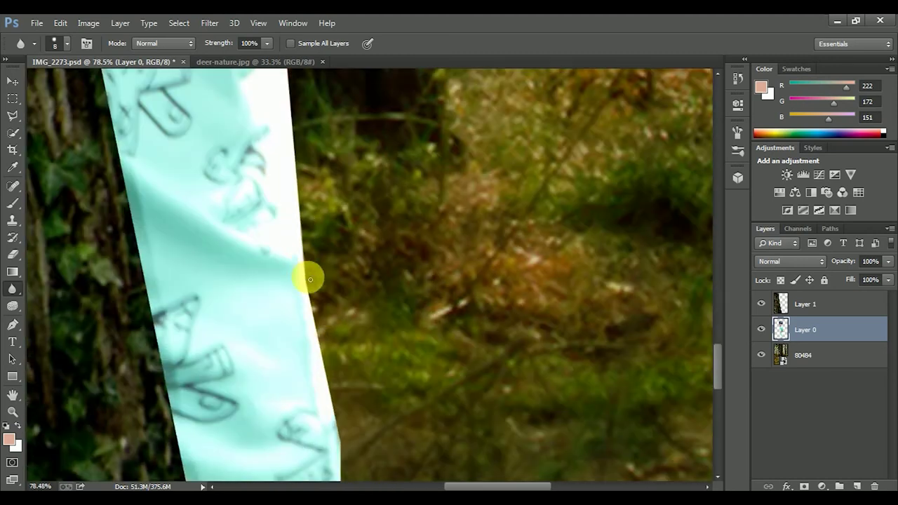
# - Blur down the shirt's right edge to where the jeans begin
pyautogui.moveTo(318, 312); pyautogui.dragTo(344, 429)
pyautogui.scroll(-5, 338, 235)
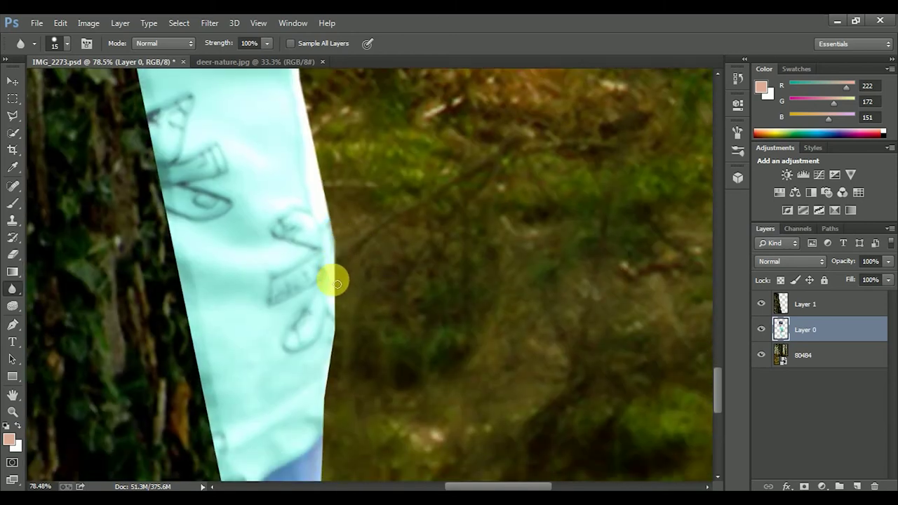
pyautogui.scroll(-5, 337, 337)
pyautogui.moveTo(344, 210); pyautogui.dragTo(343, 406)
pyautogui.scroll(-5, 396, 265)
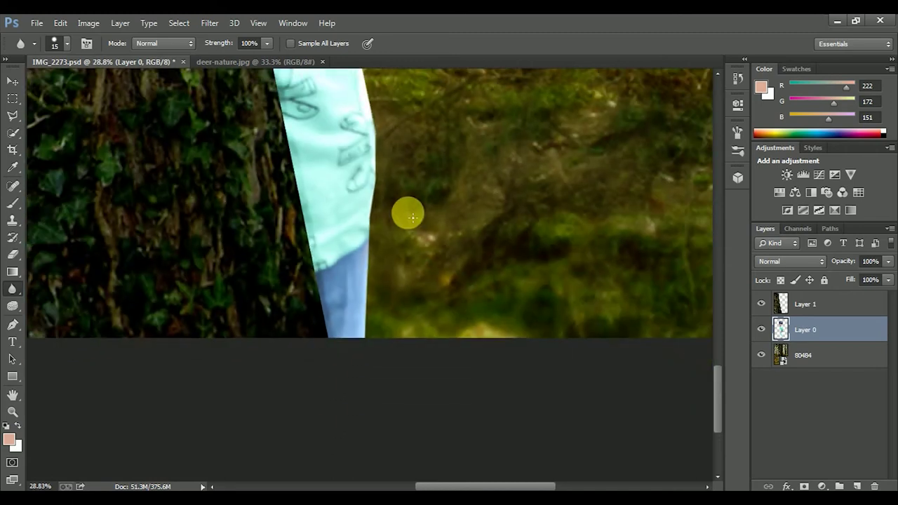
pyautogui.scroll(-5, 407, 210)
# - On Layer 1, use a 30 px Blur brush to soften the trunk edge along the shirt
pyautogui.click(806, 304)
pyautogui.scroll(3, 318, 310)
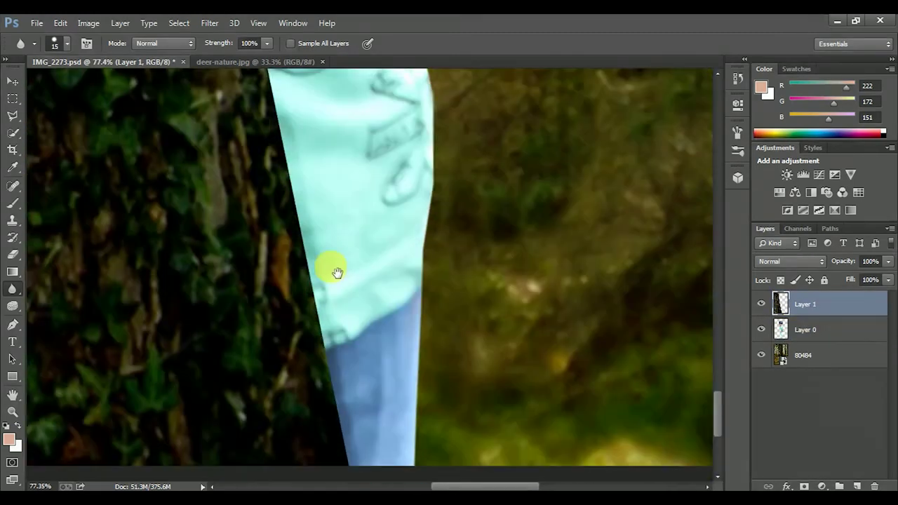
pyautogui.scroll(2, 331, 266)
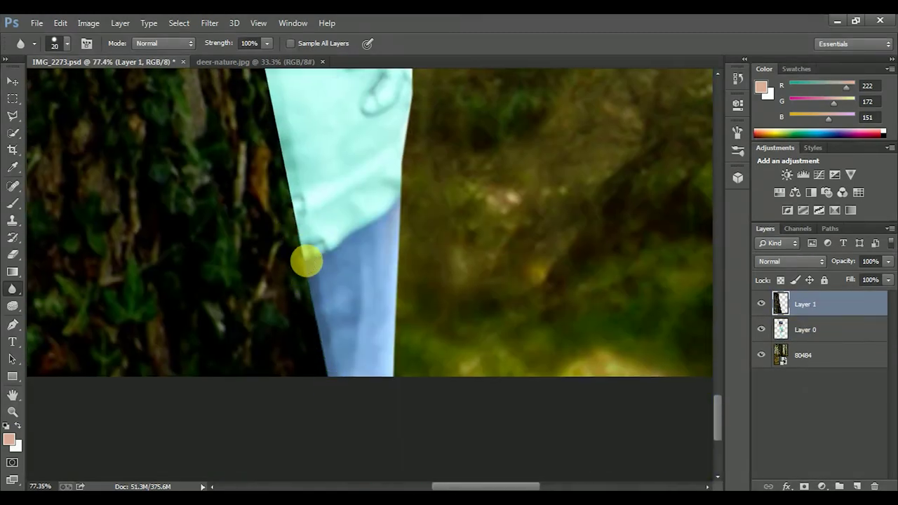
pyautogui.press(']')
pyautogui.moveTo(312, 277)
pyautogui.mouseDown()
pyautogui.moveTo(274, 104)
pyautogui.moveTo(327, 341)
pyautogui.moveTo(276, 144)
pyautogui.moveTo(322, 367)
pyautogui.mouseUp()
pyautogui.moveTo(299, 309); pyautogui.dragTo(41, 123)
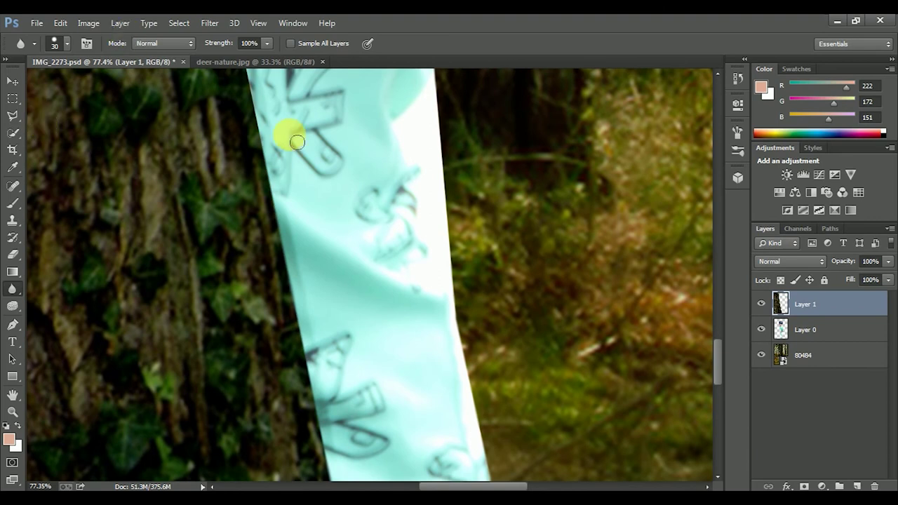
pyautogui.rightClick(277, 174)
pyautogui.click(407, 94)
pyautogui.moveTo(274, 156)
pyautogui.mouseDown()
pyautogui.moveTo(327, 360)
pyautogui.moveTo(271, 117)
pyautogui.moveTo(329, 325)
pyautogui.moveTo(293, 190)
pyautogui.moveTo(325, 128)
pyautogui.mouseUp()
# - Blur the trunk edge beside the boy's fingers, face and hair, then fit the image on screen
pyautogui.scroll(3, 325, 128)
pyautogui.moveTo(325, 257)
pyautogui.mouseDown()
pyautogui.moveTo(291, 126)
pyautogui.moveTo(328, 240)
pyautogui.mouseUp()
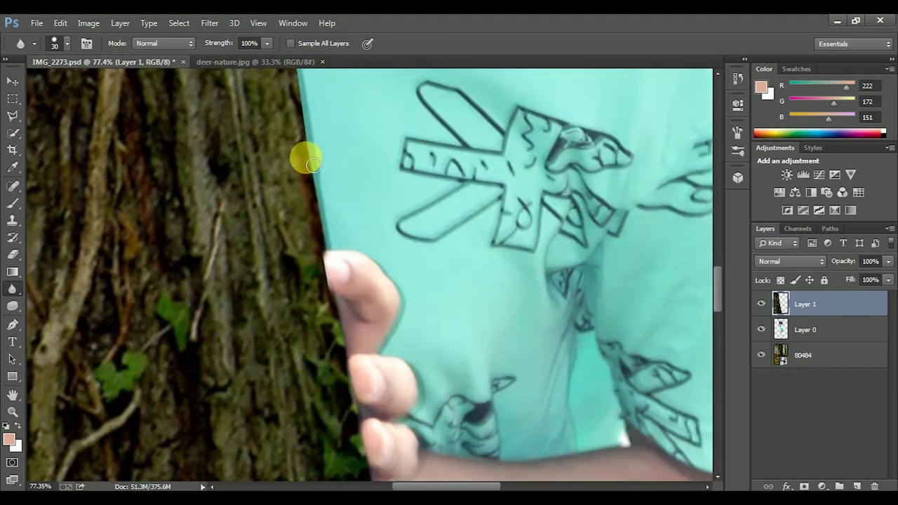
pyautogui.moveTo(307, 102); pyautogui.dragTo(337, 344)
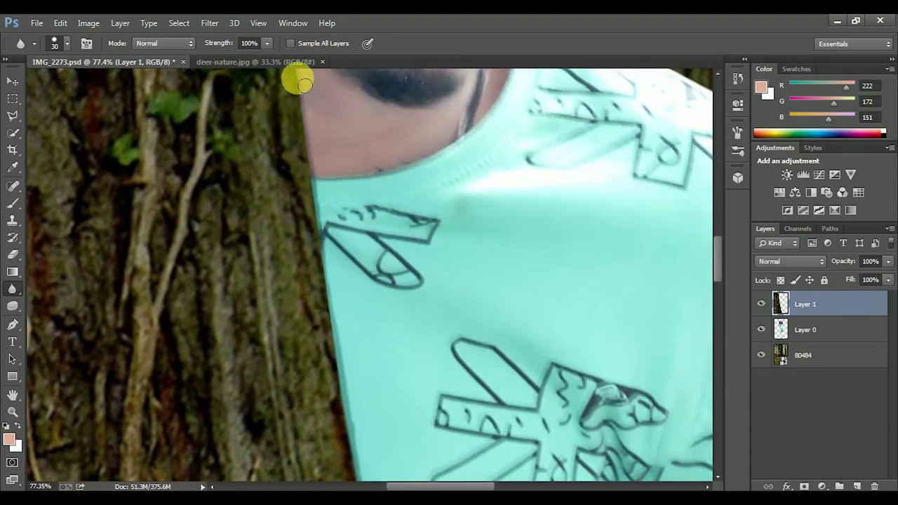
pyautogui.moveTo(393, 370)
pyautogui.mouseDown()
pyautogui.moveTo(361, 426)
pyautogui.moveTo(345, 331)
pyautogui.moveTo(338, 153)
pyautogui.moveTo(379, 401)
pyautogui.moveTo(329, 80)
pyautogui.mouseUp()
pyautogui.moveTo(335, 134)
pyautogui.mouseDown()
pyautogui.moveTo(335, 321)
pyautogui.moveTo(308, 67)
pyautogui.moveTo(335, 351)
pyautogui.moveTo(307, 171)
pyautogui.moveTo(343, 346)
pyautogui.mouseUp()
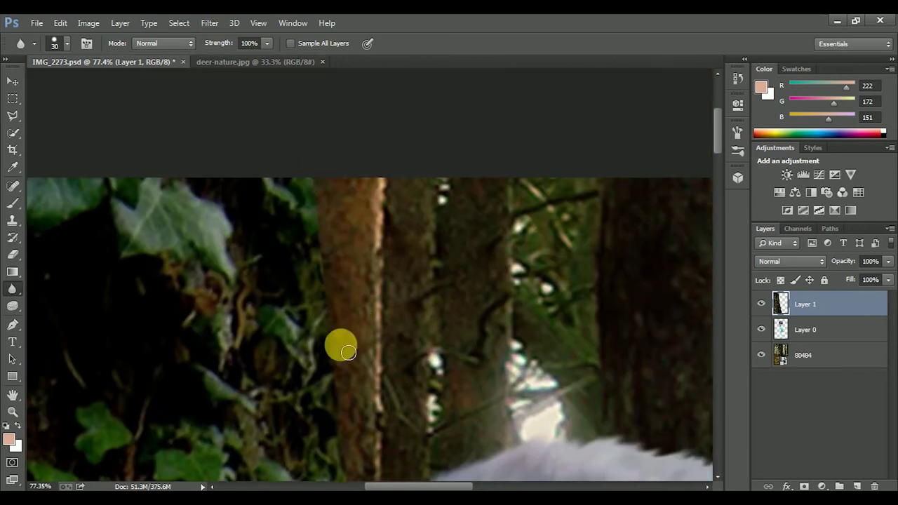
pyautogui.scroll(-3, 381, 407)
pyautogui.scroll(-3, 385, 425)
pyautogui.hotkey('ctrl', '0')
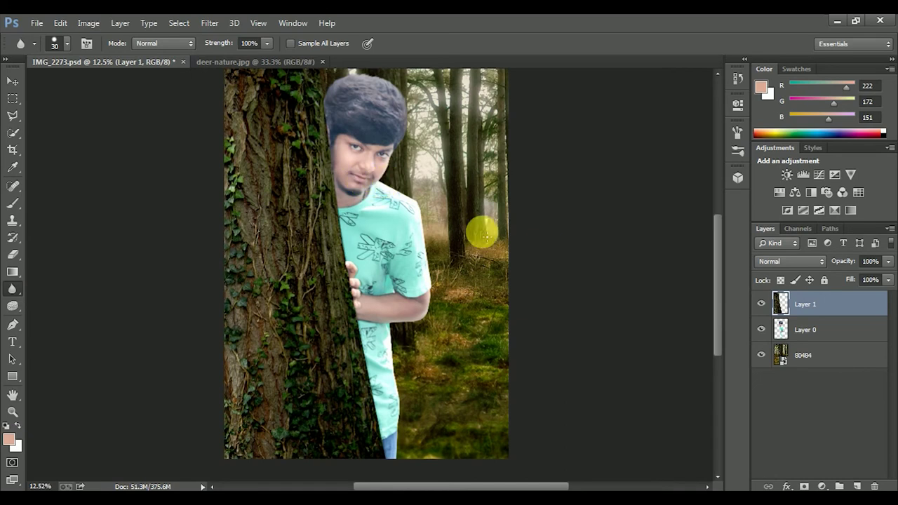
# - Apply Levels to Layer 0 with black input 31 and midtones 1.12
pyautogui.click(821, 330)
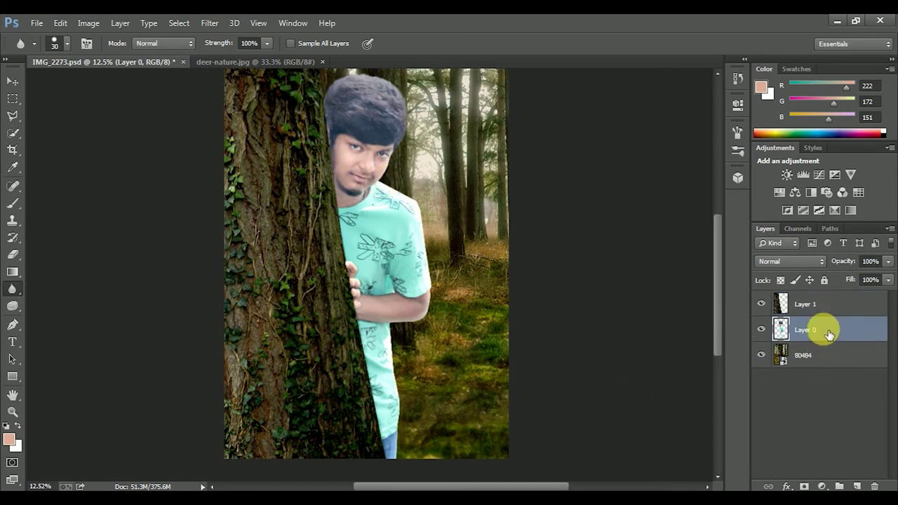
pyautogui.hotkey('ctrl', 'l')
pyautogui.moveTo(563, 242); pyautogui.dragTo(564, 242)
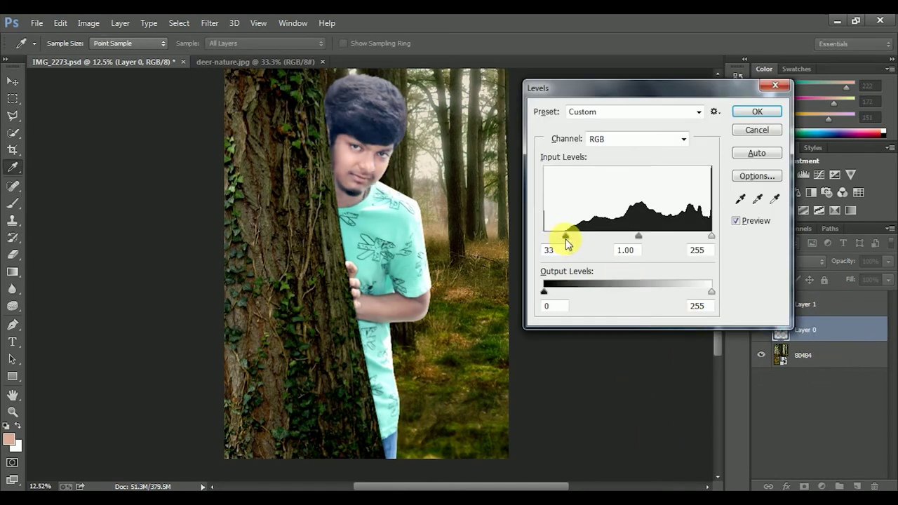
pyautogui.click(376, 165)
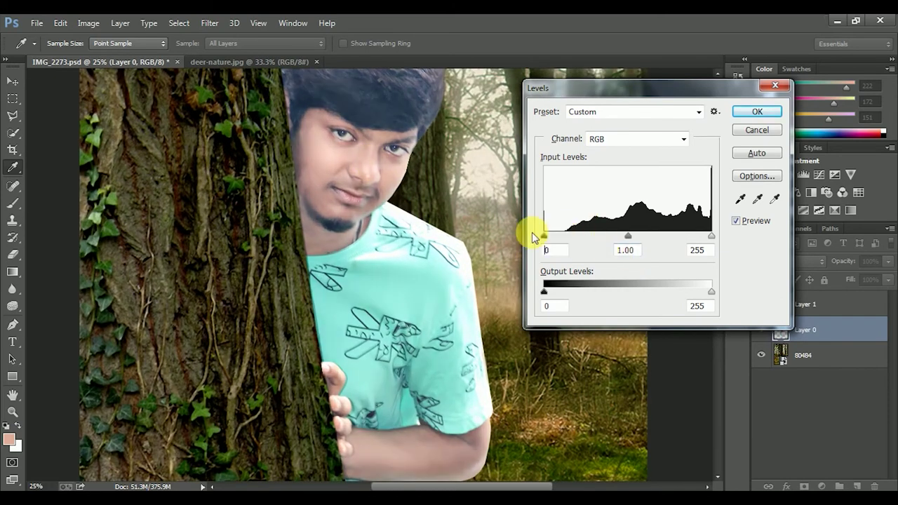
pyautogui.moveTo(545, 236); pyautogui.dragTo(560, 238)
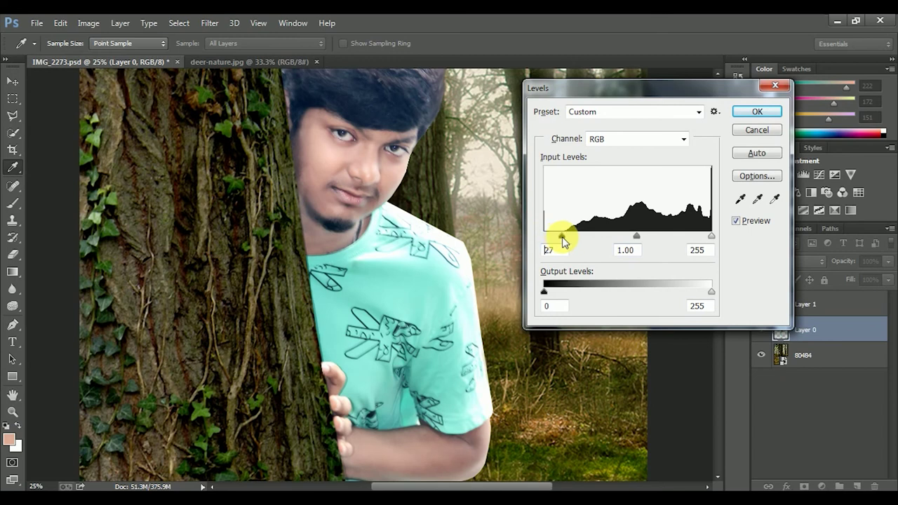
pyautogui.moveTo(635, 240); pyautogui.dragTo(632, 240)
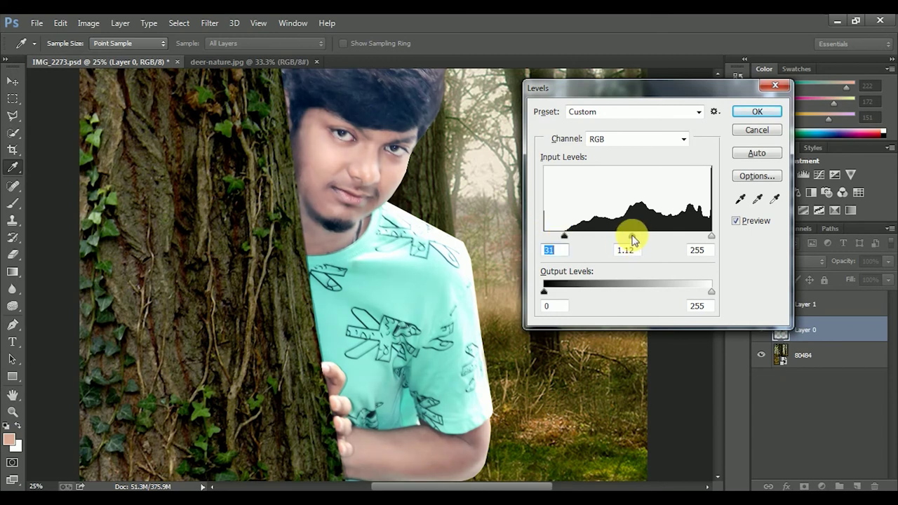
pyautogui.click(756, 111)
pyautogui.press('r')
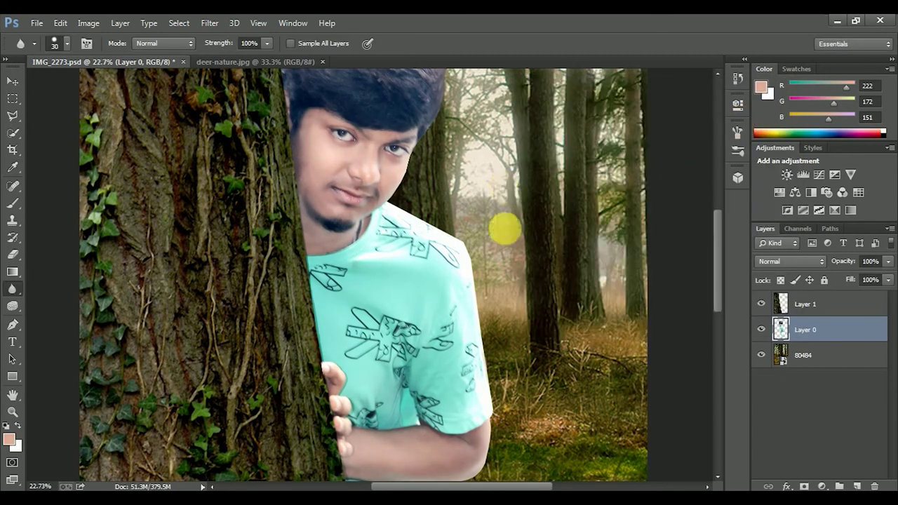
pyautogui.scroll(-3, 520, 259)
# - Select all three layers and stamp them into a new merged layer
pyautogui.click(842, 304)
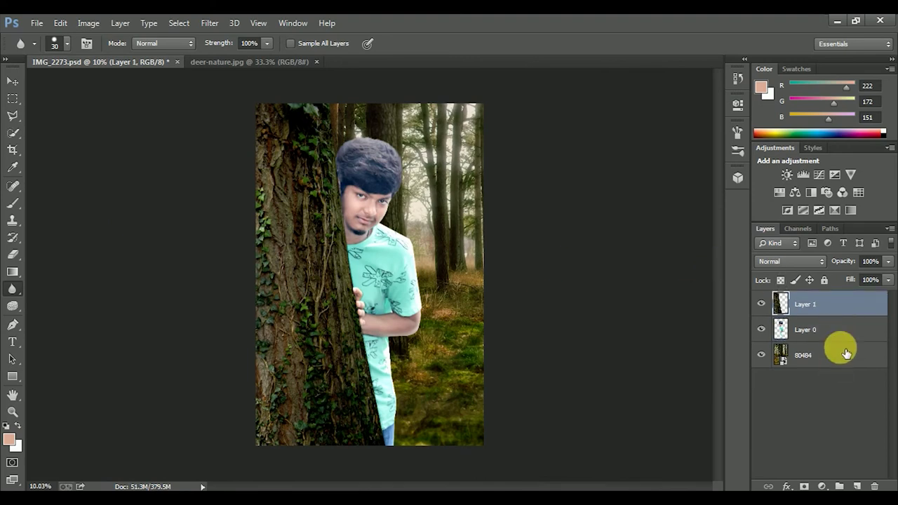
pyautogui.keyDown('shift'); pyautogui.click(842, 354); pyautogui.keyUp('shift')
pyautogui.click(842, 355)
pyautogui.rightClick(843, 354)
pyautogui.click(825, 351)
pyautogui.keyDown('shift'); pyautogui.click(826, 304); pyautogui.keyUp('shift')
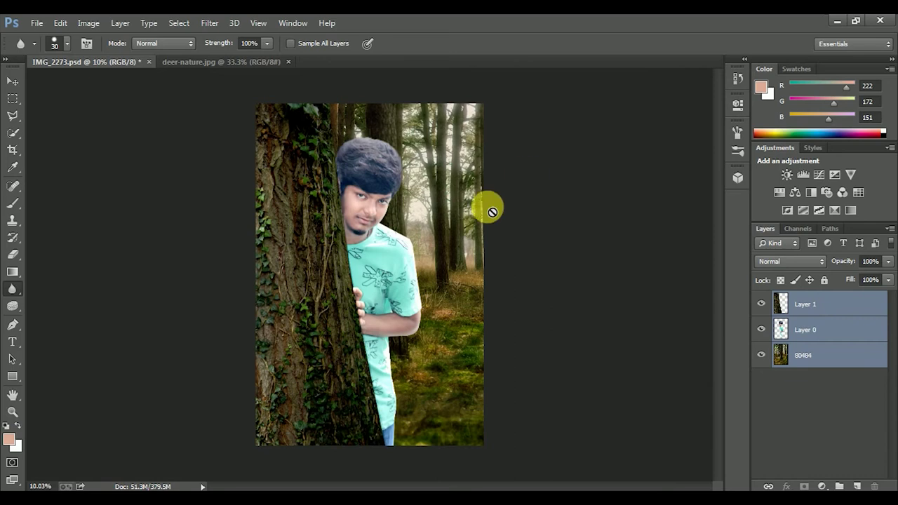
pyautogui.hotkey('ctrl', 'alt', 'shift', 'e')
# - Add a top-right Camera Raw graduated filter: exposure +1.75, contrast +70, highlights +9, shadows -50
pyautogui.click(210, 22)
pyautogui.click(280, 100)
pyautogui.click(223, 52)
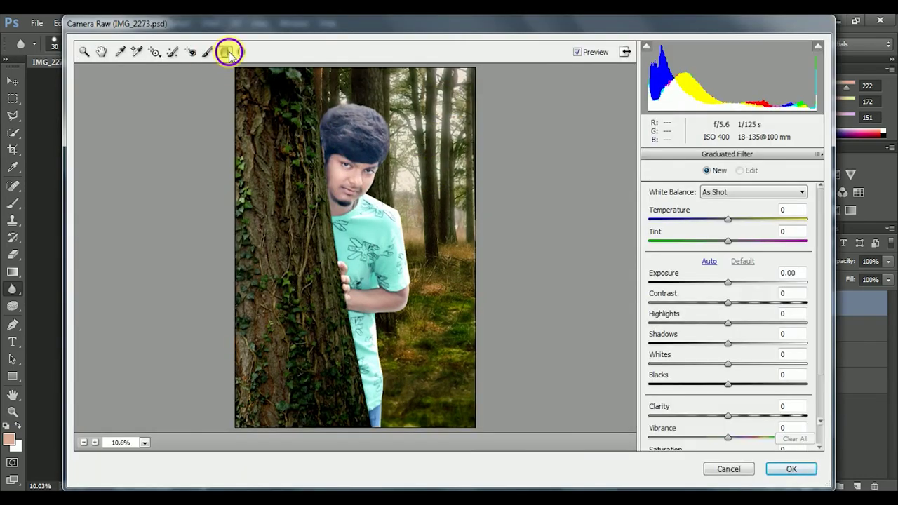
pyautogui.moveTo(469, 73)
pyautogui.mouseDown()
pyautogui.moveTo(416, 171)
pyautogui.moveTo(330, 224)
pyautogui.moveTo(314, 271)
pyautogui.moveTo(331, 279)
pyautogui.mouseUp()
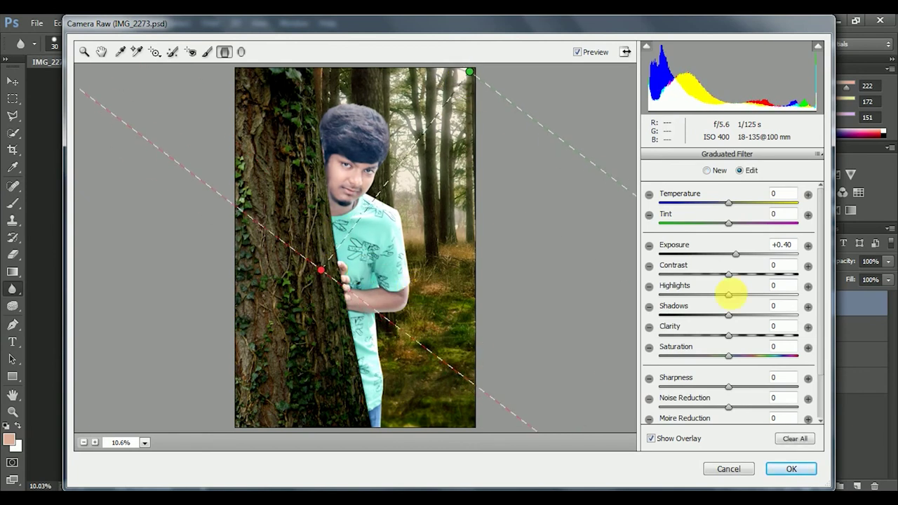
pyautogui.moveTo(743, 260)
pyautogui.mouseDown()
pyautogui.moveTo(760, 256)
pyautogui.moveTo(719, 272)
pyautogui.moveTo(798, 280)
pyautogui.mouseUp()
pyautogui.doubleClick(811, 276)
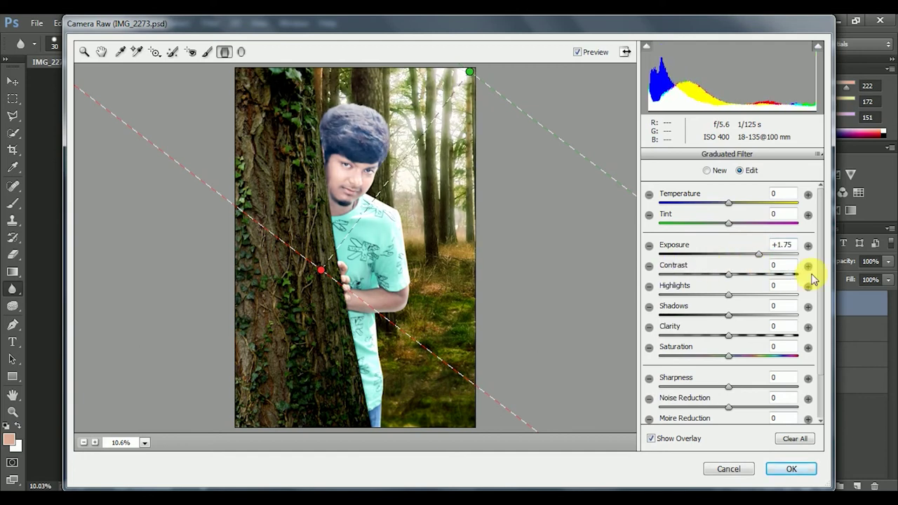
pyautogui.moveTo(732, 300); pyautogui.dragTo(752, 300)
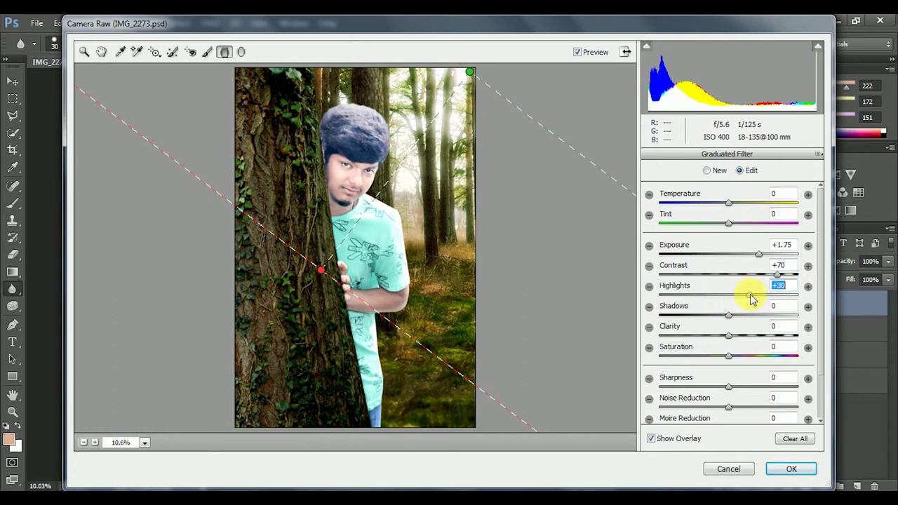
pyautogui.doubleClick(720, 315)
# - Set Camera Raw luminance noise reduction to 23 and apply the filter
pyautogui.click(84, 53)
pyautogui.click(681, 155)
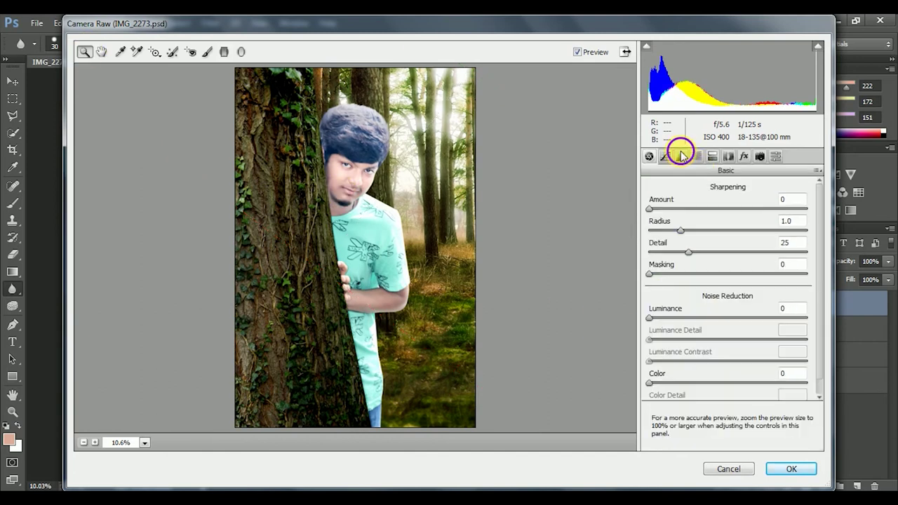
pyautogui.click(686, 318)
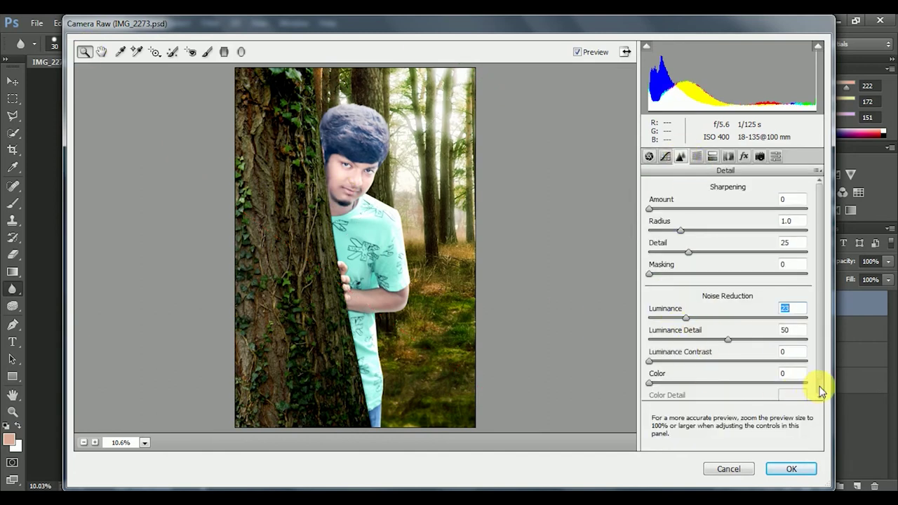
pyautogui.click(797, 461)
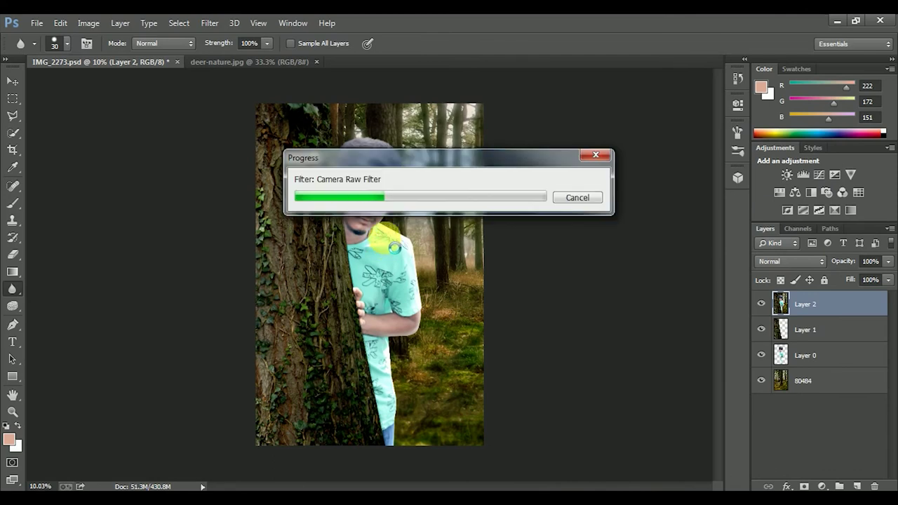
# - Launch Color Efex Pro 4 from the Nik Collection filters on the merged layer
pyautogui.scroll(3, 390, 204)
pyautogui.scroll(-1, 392, 221)
pyautogui.scroll(-1, 391, 222)
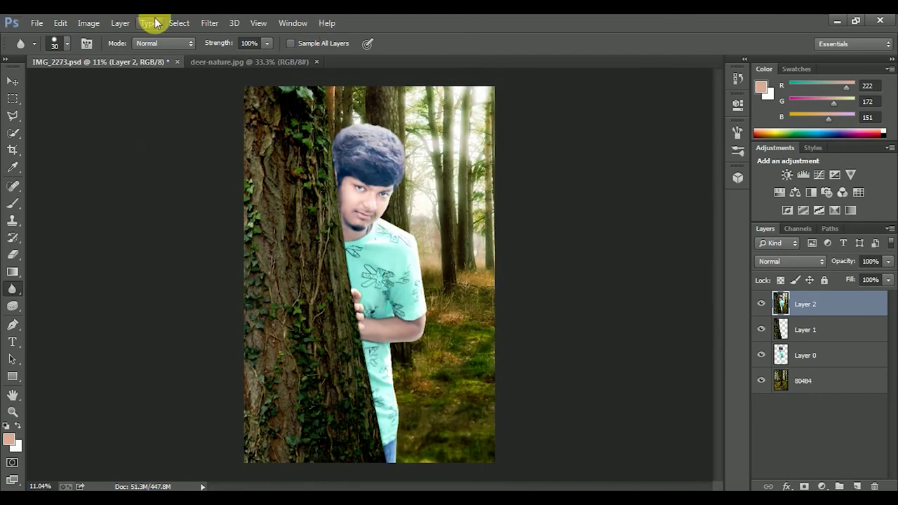
pyautogui.click(210, 23)
pyautogui.click(389, 312)
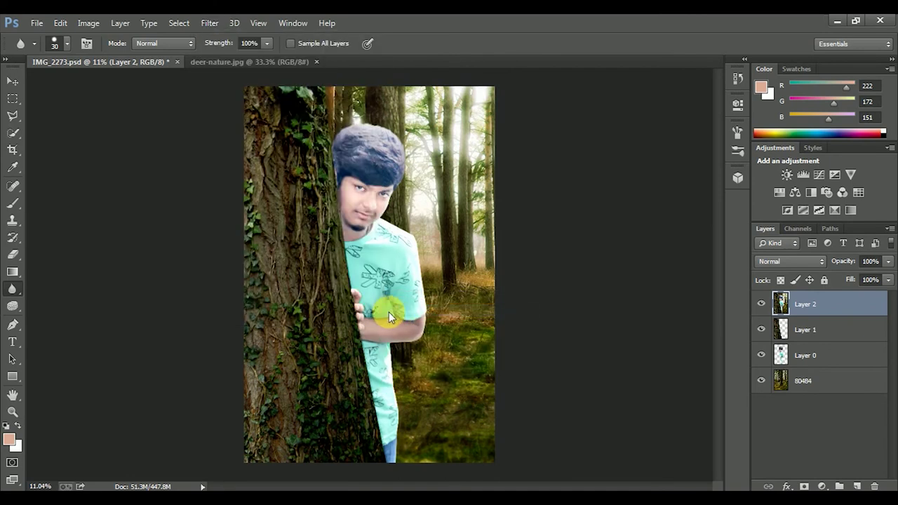
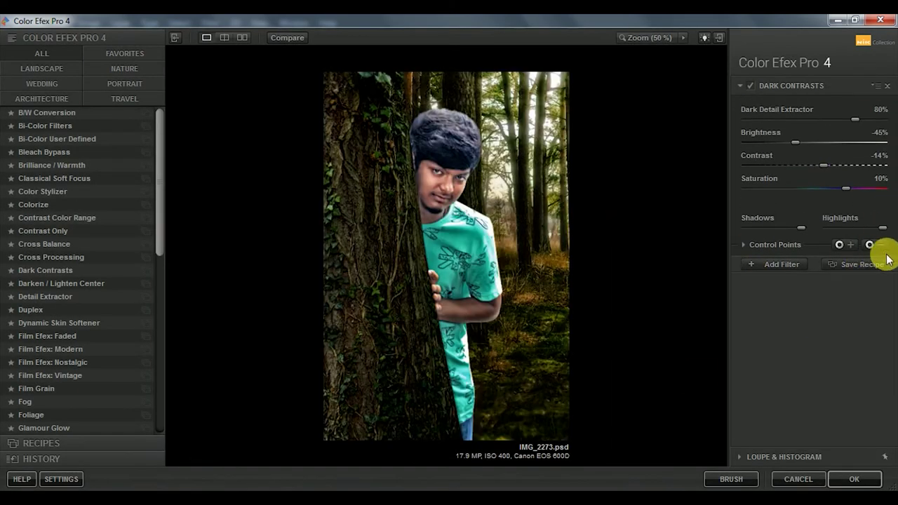
# - Undo the first face control points and raise Dark Contrasts contrast to 12%
pyautogui.click(870, 245)
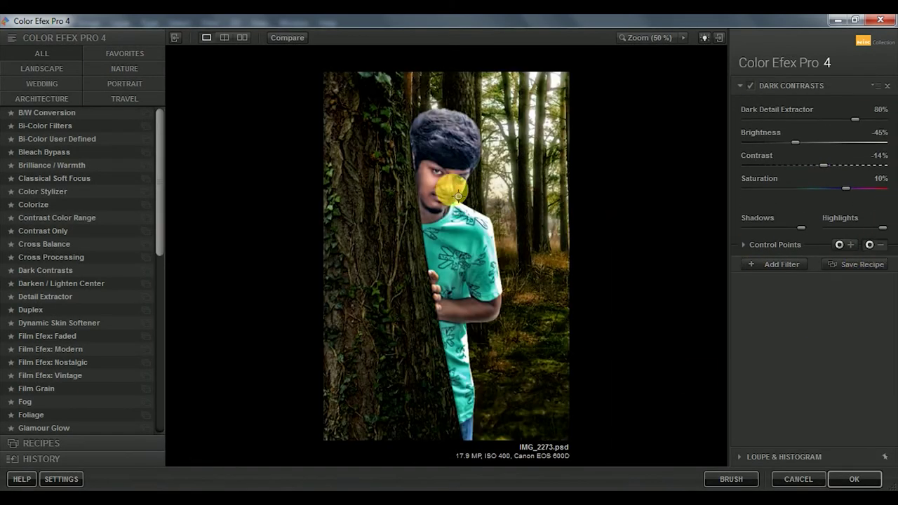
pyautogui.click(445, 179)
pyautogui.click(869, 244)
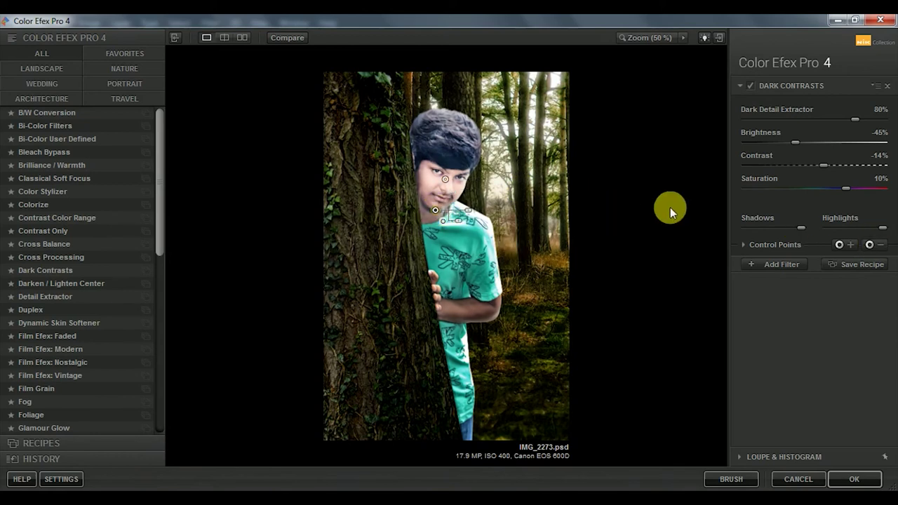
pyautogui.hotkey('ctrl', 'z')
pyautogui.moveTo(825, 166); pyautogui.dragTo(848, 166)
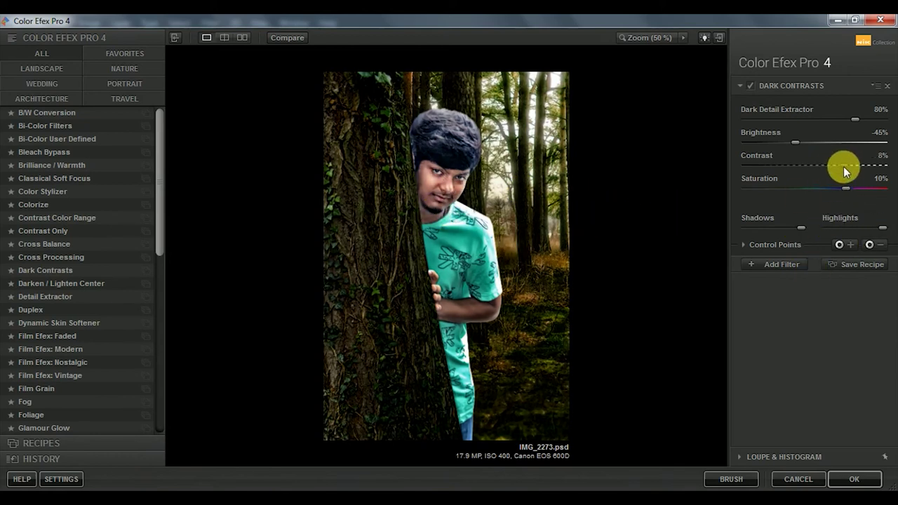
# - Place control points on the boy's face, shirt, arm and hand
pyautogui.click(438, 188)
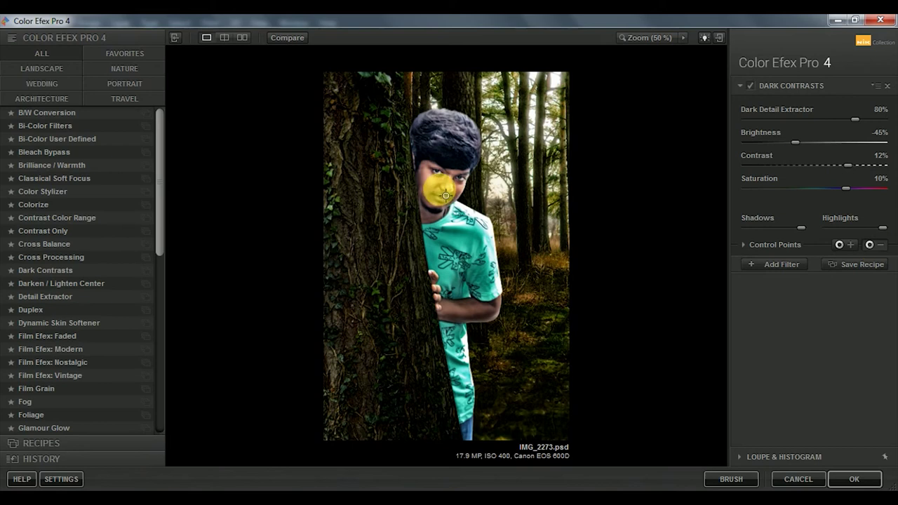
pyautogui.click(869, 245)
pyautogui.click(435, 223)
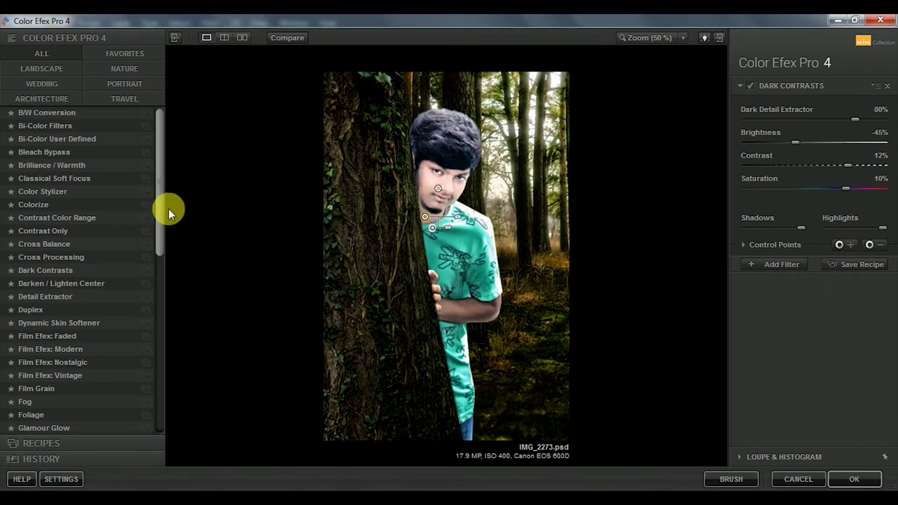
pyautogui.click(483, 311)
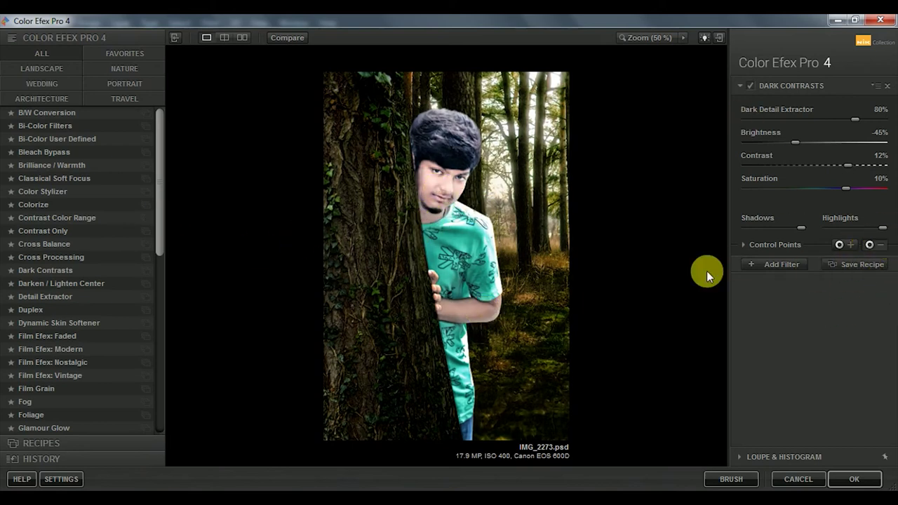
pyautogui.click(870, 245)
pyautogui.click(437, 289)
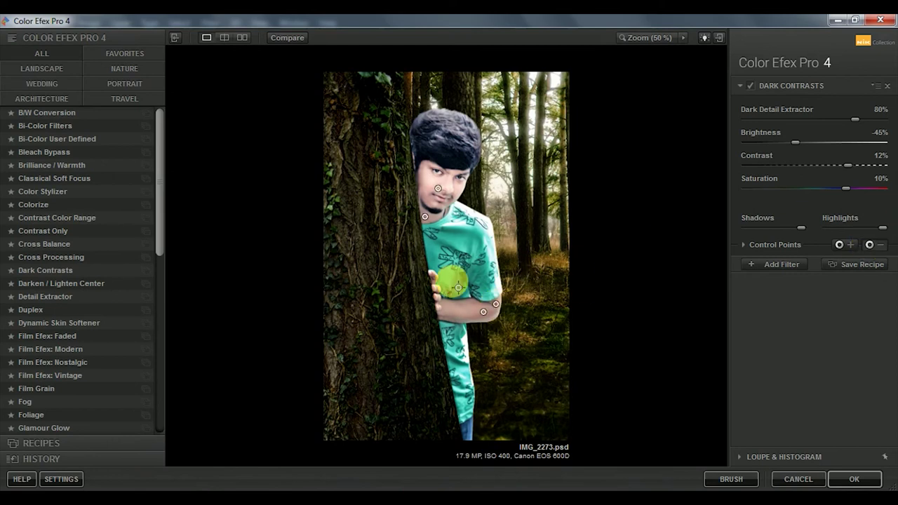
pyautogui.click(869, 244)
pyautogui.click(454, 311)
pyautogui.click(872, 245)
# - Add control points beside the face, on the upper-right trees and grass, and delete the treetop point
pyautogui.click(433, 219)
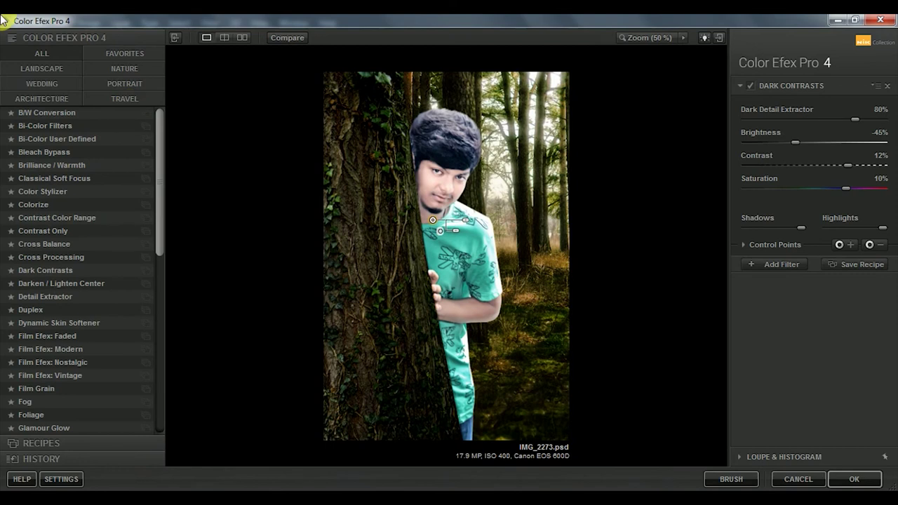
pyautogui.click(871, 245)
pyautogui.click(870, 244)
pyautogui.click(539, 117)
pyautogui.click(869, 244)
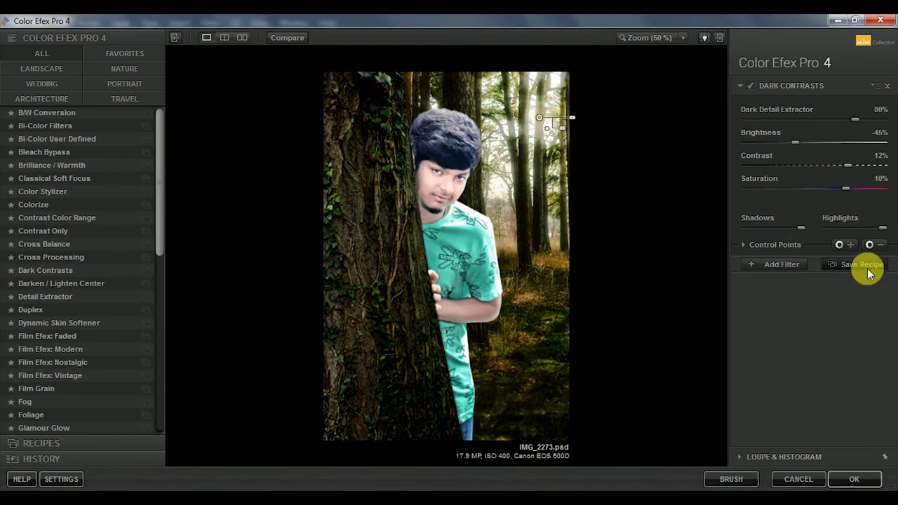
pyautogui.click(541, 348)
pyautogui.click(870, 244)
pyautogui.click(463, 99)
pyautogui.press('Delete')
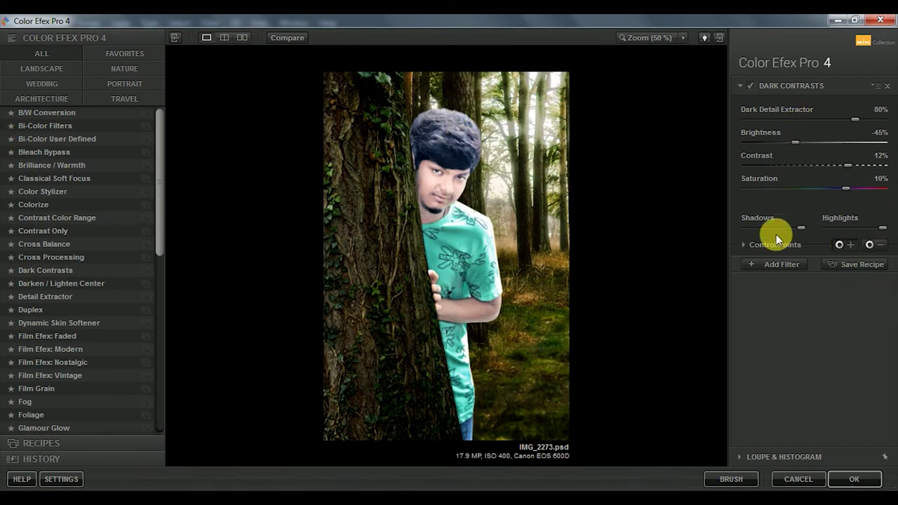
# - Add control points on the boy's hair, chin and the tree trunk
pyautogui.click(840, 244)
pyautogui.click(468, 144)
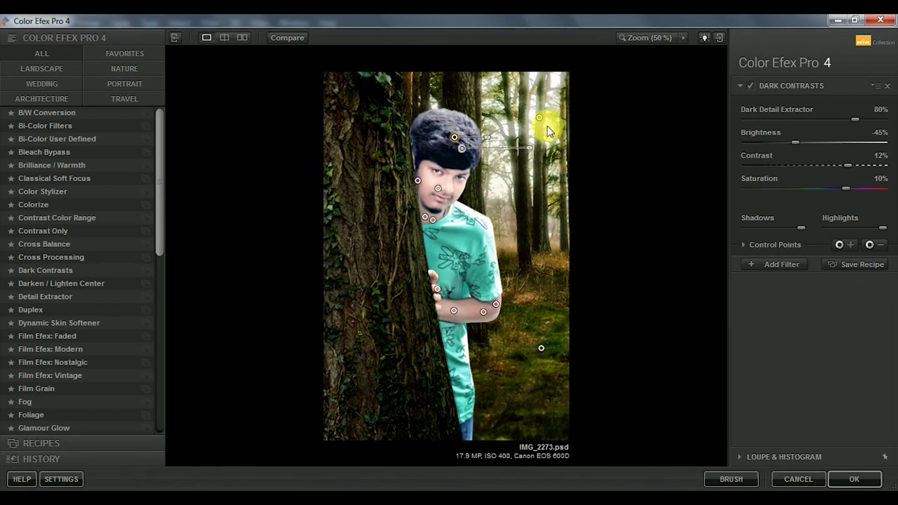
pyautogui.click(839, 245)
pyautogui.click(436, 211)
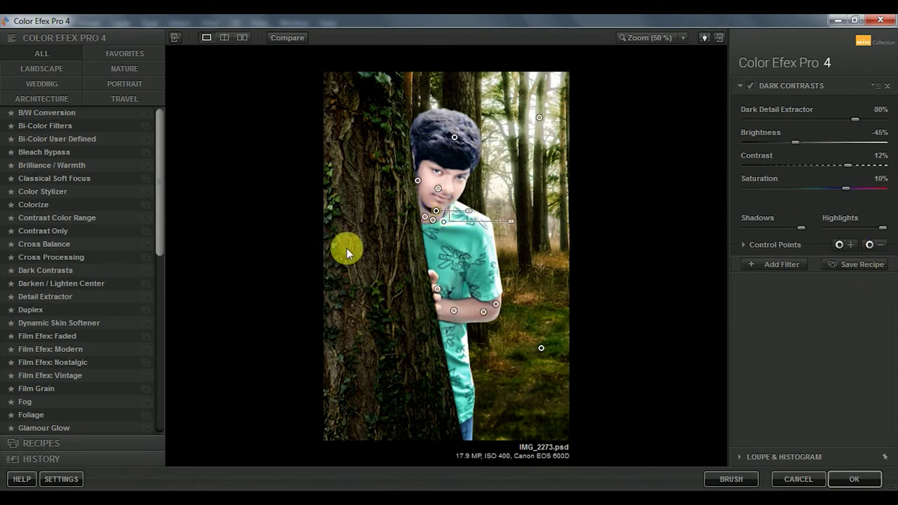
pyautogui.click(840, 244)
pyautogui.click(354, 316)
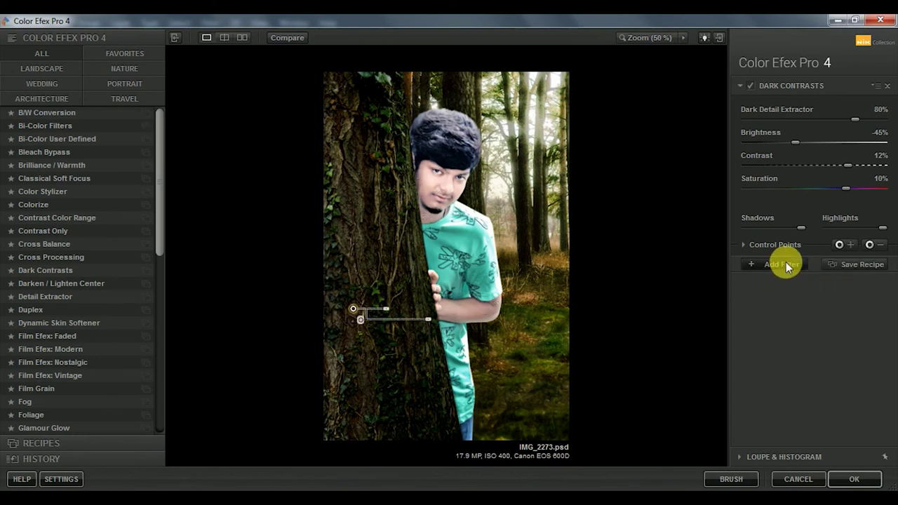
# - Add points right of the face and on the background trees, moving the last one further right
pyautogui.click(839, 245)
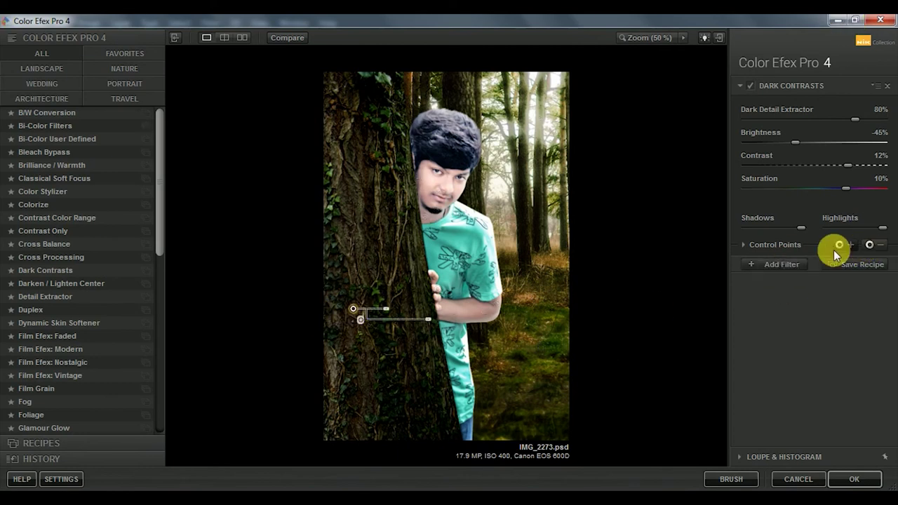
pyautogui.click(483, 183)
pyautogui.click(851, 245)
pyautogui.click(528, 214)
pyautogui.click(565, 196)
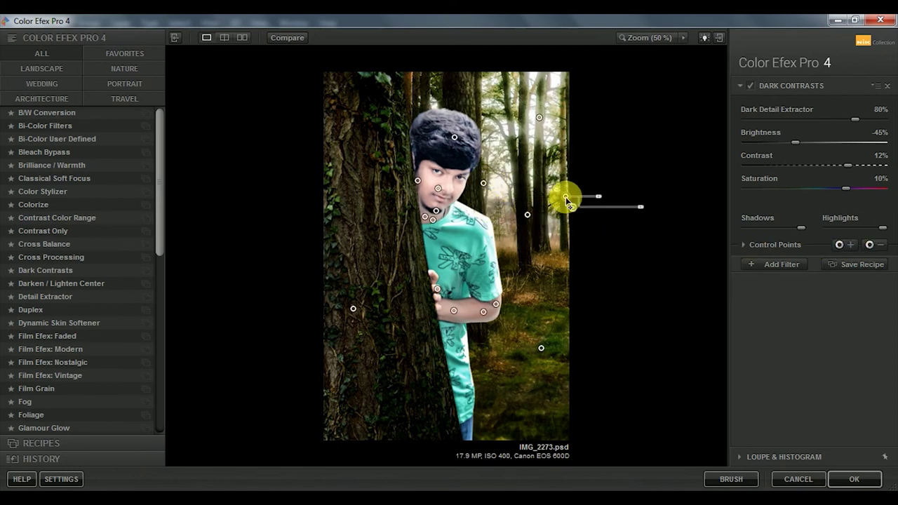
pyautogui.click(870, 244)
pyautogui.click(506, 181)
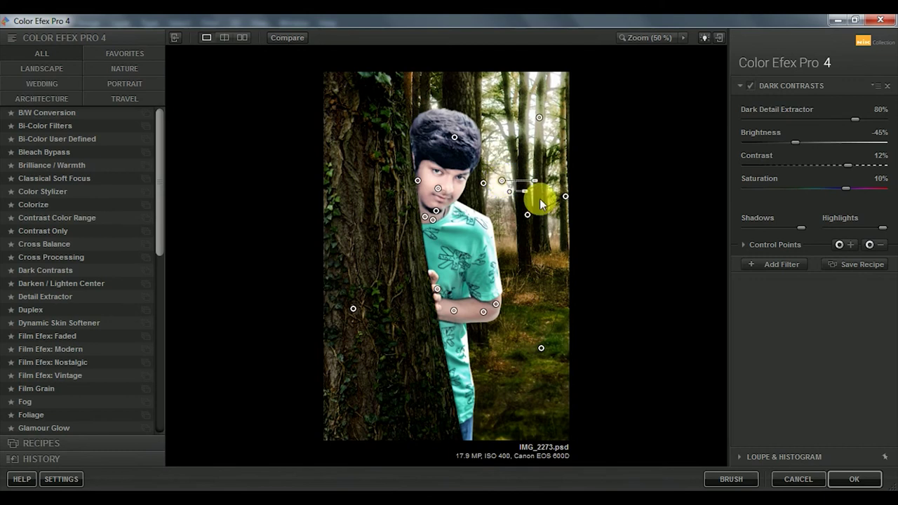
pyautogui.moveTo(502, 181); pyautogui.dragTo(557, 181)
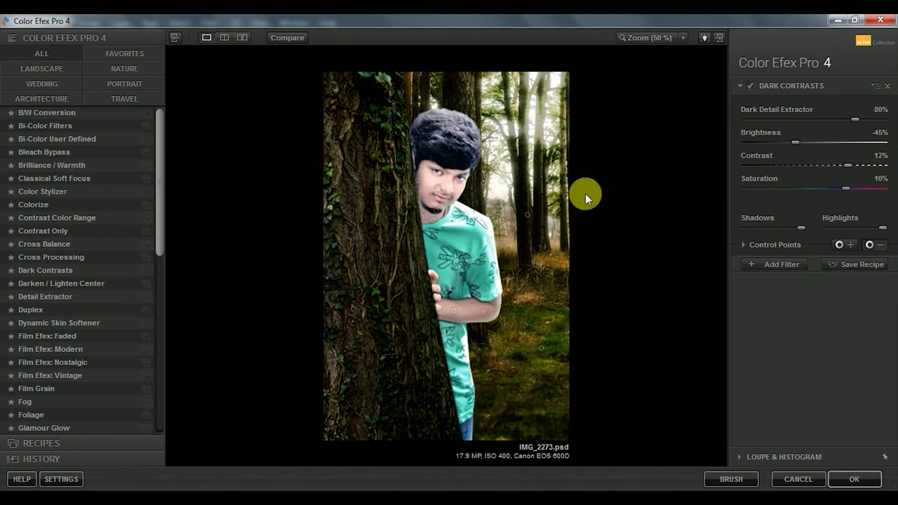
# - Add a Darken / Lighten Center filter: Center Luminosity 0%, Border Luminosity -20%, Center Size 100%
pyautogui.click(780, 264)
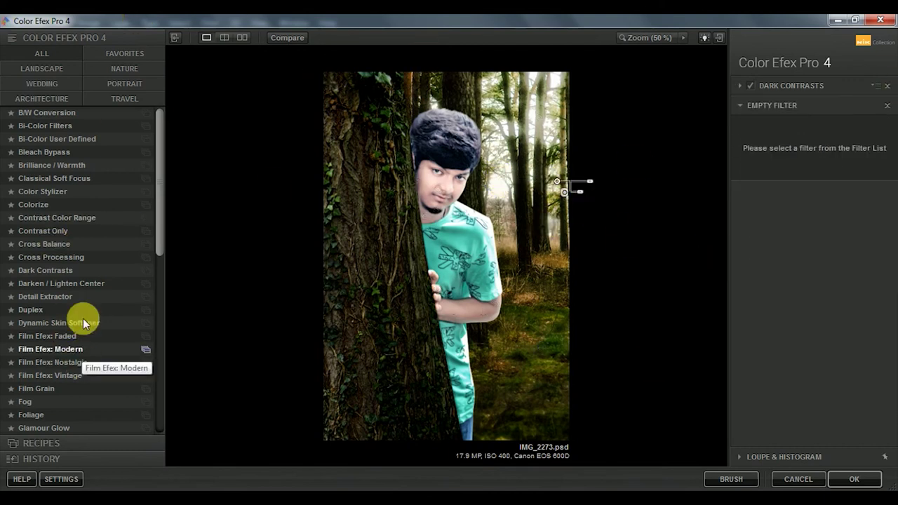
pyautogui.click(61, 284)
pyautogui.moveTo(790, 192)
pyautogui.mouseDown()
pyautogui.moveTo(804, 189)
pyautogui.moveTo(778, 181)
pyautogui.mouseUp()
pyautogui.moveTo(831, 169)
pyautogui.mouseDown()
pyautogui.moveTo(799, 160)
pyautogui.moveTo(849, 168)
pyautogui.moveTo(806, 161)
pyautogui.moveTo(824, 172)
pyautogui.moveTo(775, 185)
pyautogui.moveTo(799, 189)
pyautogui.moveTo(813, 162)
pyautogui.moveTo(820, 167)
pyautogui.mouseUp()
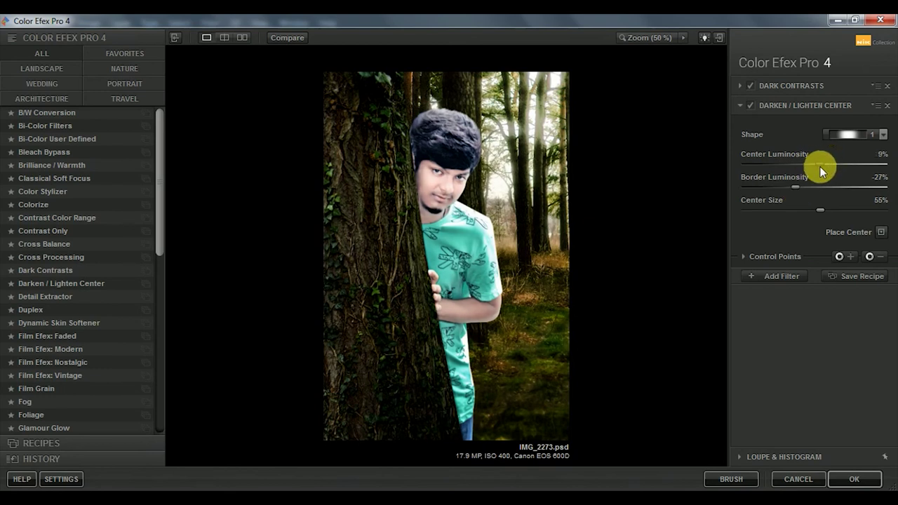
pyautogui.moveTo(828, 174)
pyautogui.mouseDown()
pyautogui.moveTo(799, 161)
pyautogui.moveTo(817, 162)
pyautogui.mouseUp()
pyautogui.moveTo(820, 210); pyautogui.dragTo(893, 220)
pyautogui.moveTo(795, 187); pyautogui.dragTo(820, 188)
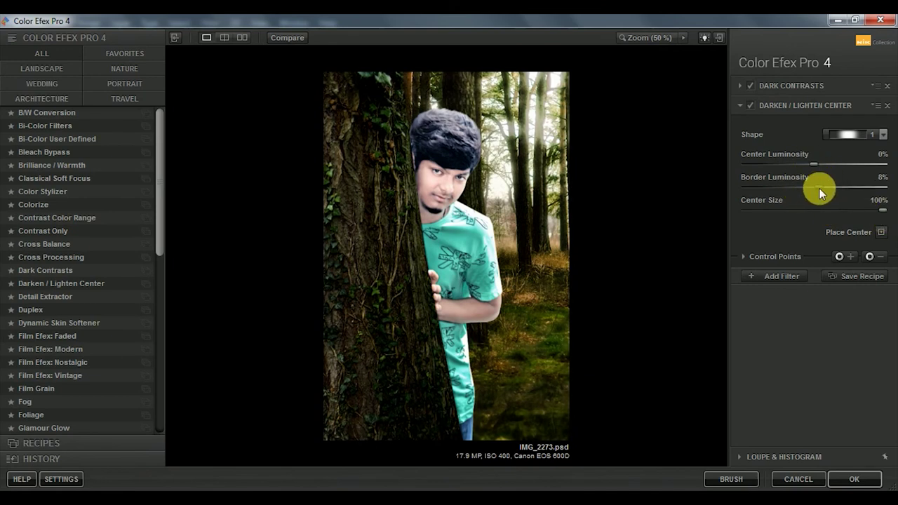
# - Add Dynamic Skin Softener and a Foliage filter using Method 2 with Enhance Foliage at 100%
pyautogui.click(786, 276)
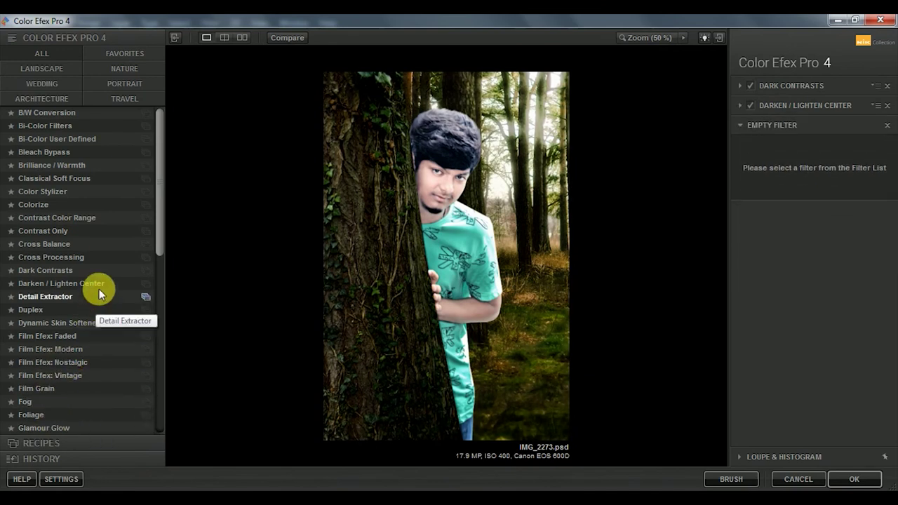
pyautogui.click(140, 323)
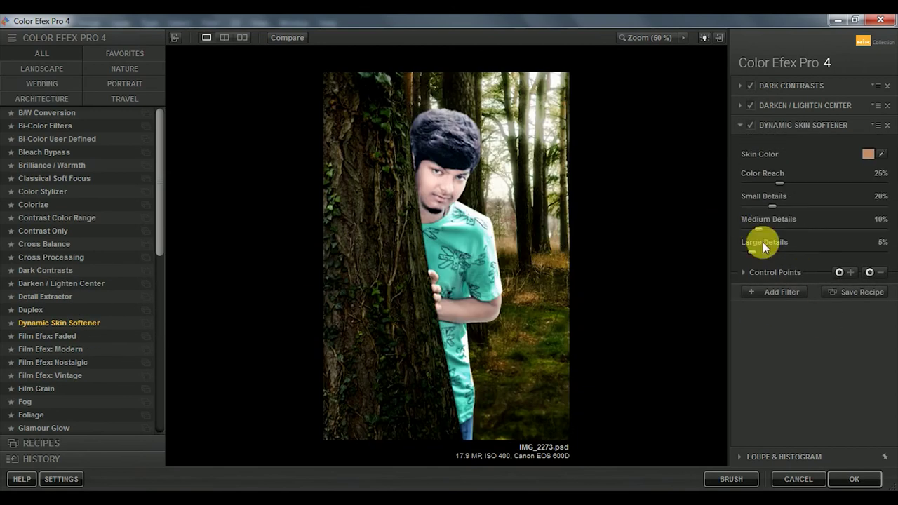
pyautogui.click(772, 293)
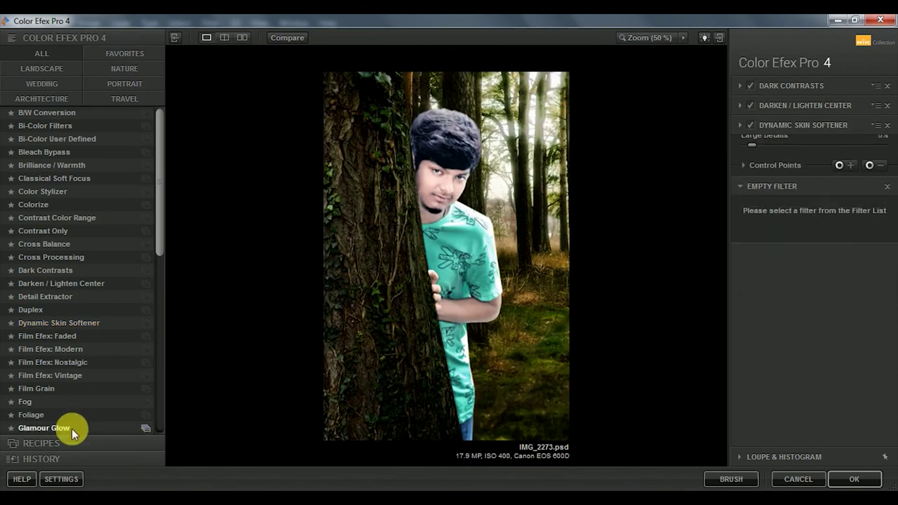
pyautogui.click(67, 415)
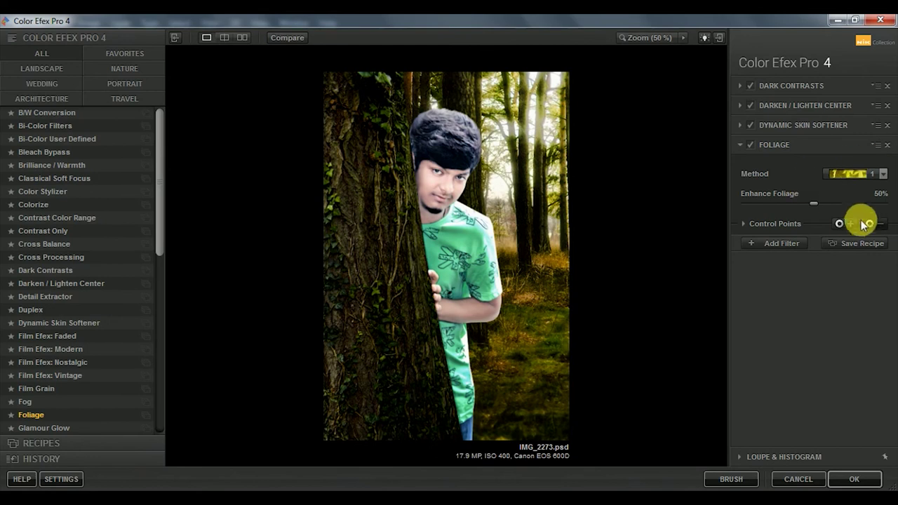
pyautogui.moveTo(828, 206); pyautogui.dragTo(893, 206)
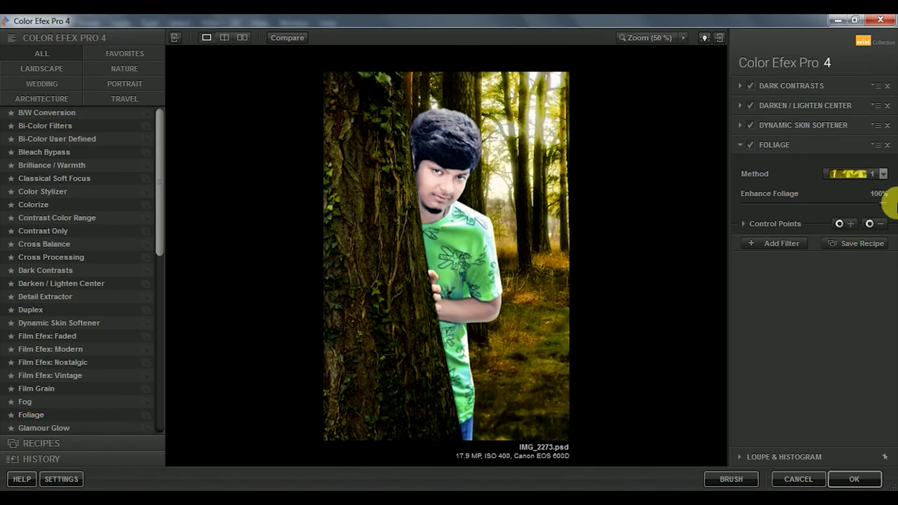
pyautogui.click(883, 173)
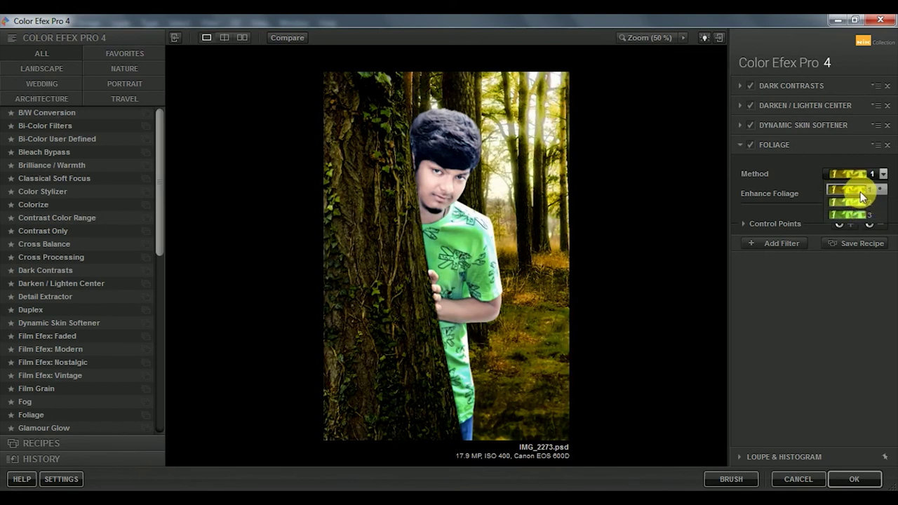
pyautogui.click(857, 202)
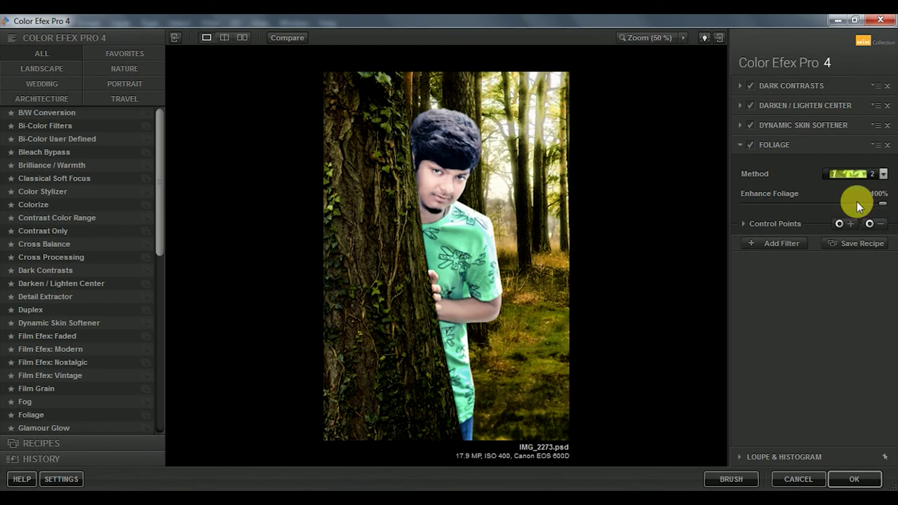
# - Place Foliage control points across the boy's green shirt, moving one down toward the hem
pyautogui.click(870, 223)
pyautogui.click(470, 319)
pyautogui.click(873, 224)
pyautogui.click(472, 250)
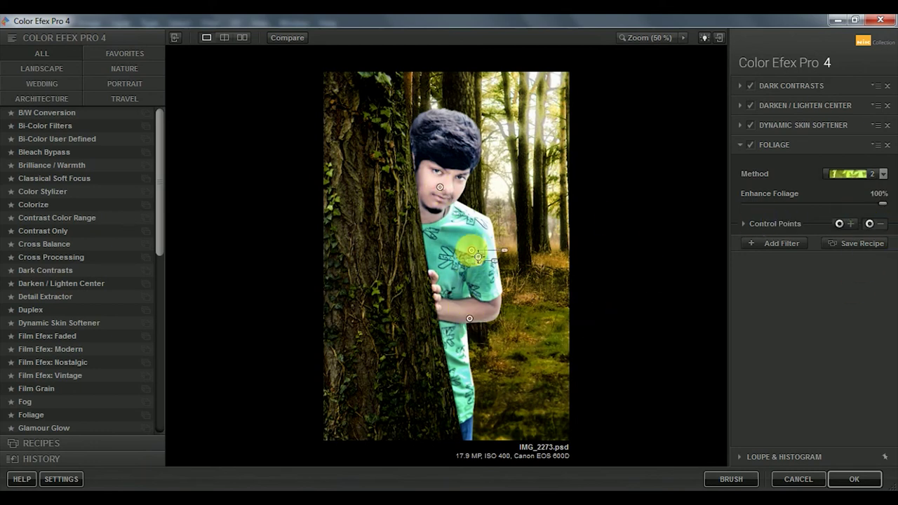
pyautogui.click(882, 223)
pyautogui.click(461, 361)
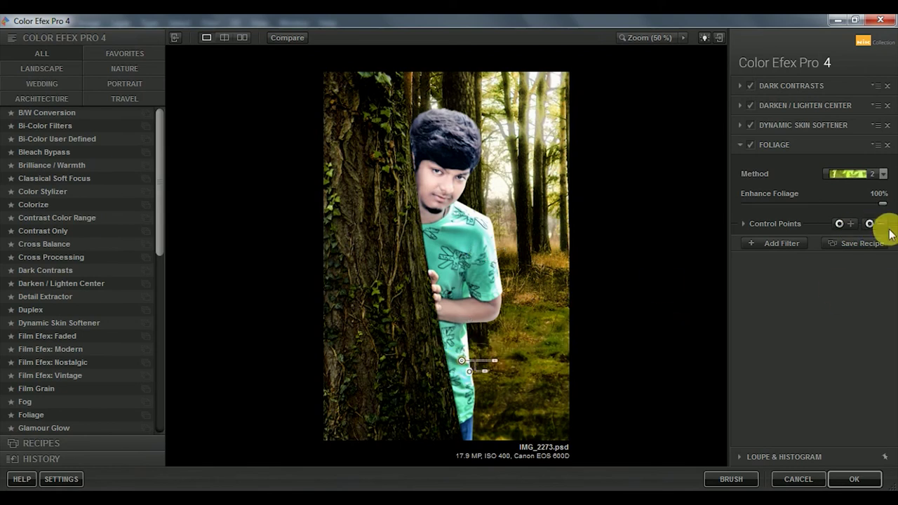
pyautogui.moveTo(461, 361); pyautogui.dragTo(466, 413)
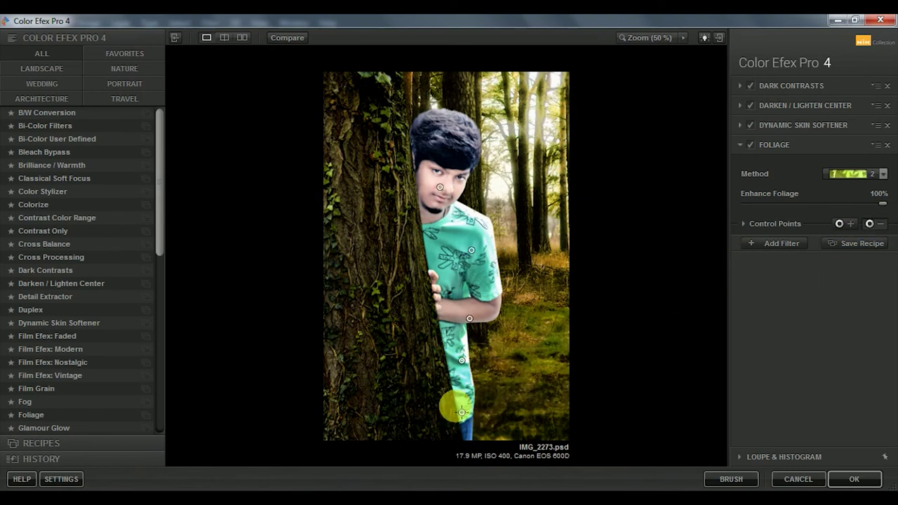
pyautogui.click(881, 223)
pyautogui.click(488, 247)
pyautogui.click(754, 244)
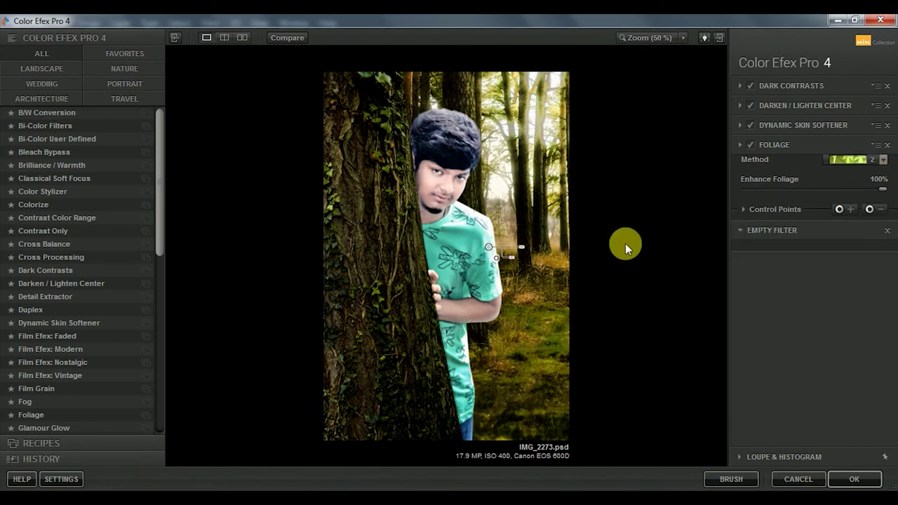
# - Add a Glamour Glow filter with Glow reduced to 7%
pyautogui.click(44, 428)
pyautogui.moveTo(783, 198); pyautogui.dragTo(754, 198)
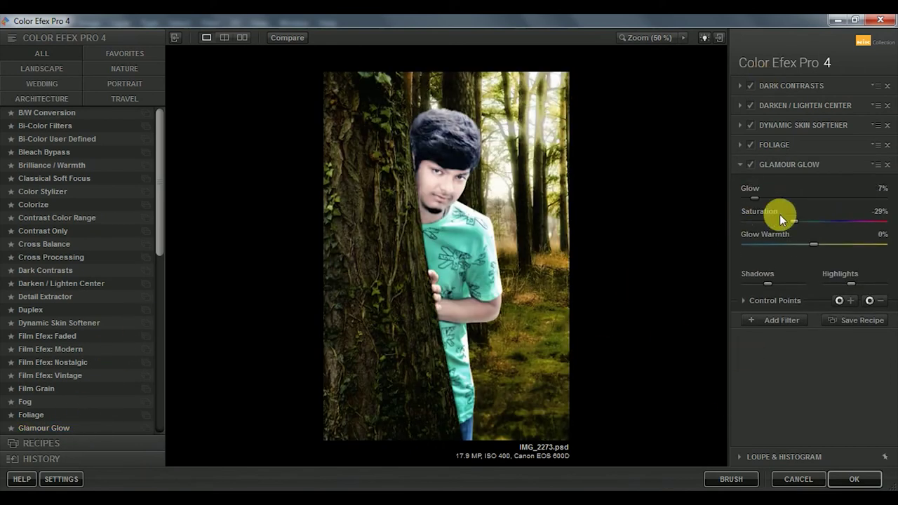
pyautogui.click(780, 320)
# - Add a white Image Borders frame with Size -62% and Spread -100%
pyautogui.scroll(-4, 137, 407)
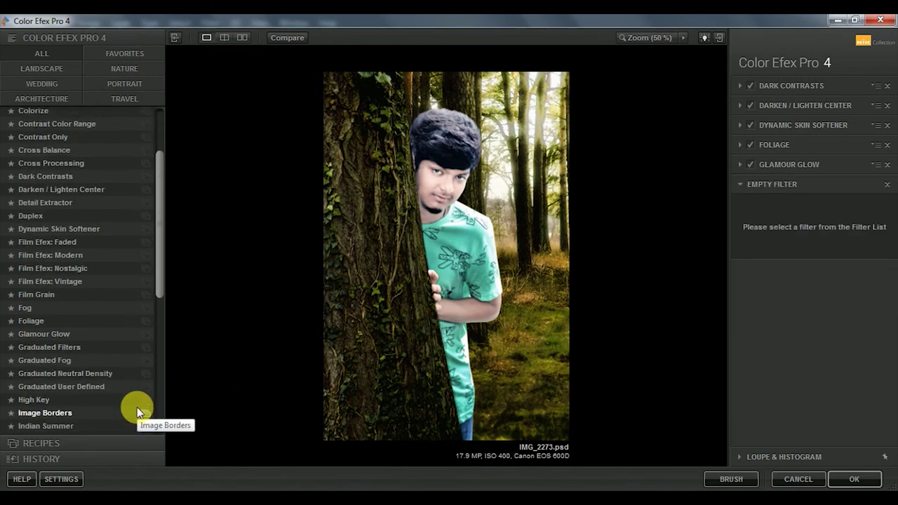
pyautogui.scroll(-2, 72, 412)
pyautogui.scroll(-1, 73, 421)
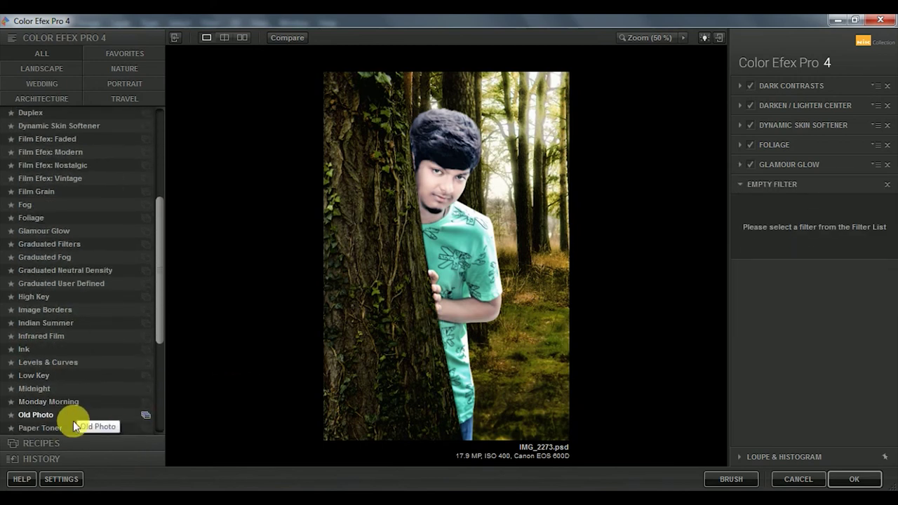
pyautogui.scroll(-4, 77, 372)
pyautogui.click(70, 210)
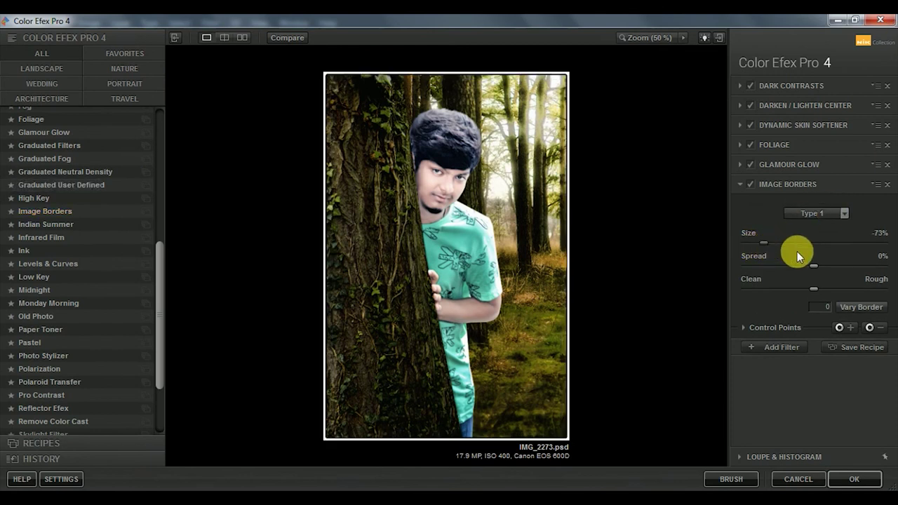
pyautogui.moveTo(763, 245); pyautogui.dragTo(771, 247)
pyautogui.moveTo(814, 266); pyautogui.dragTo(706, 254)
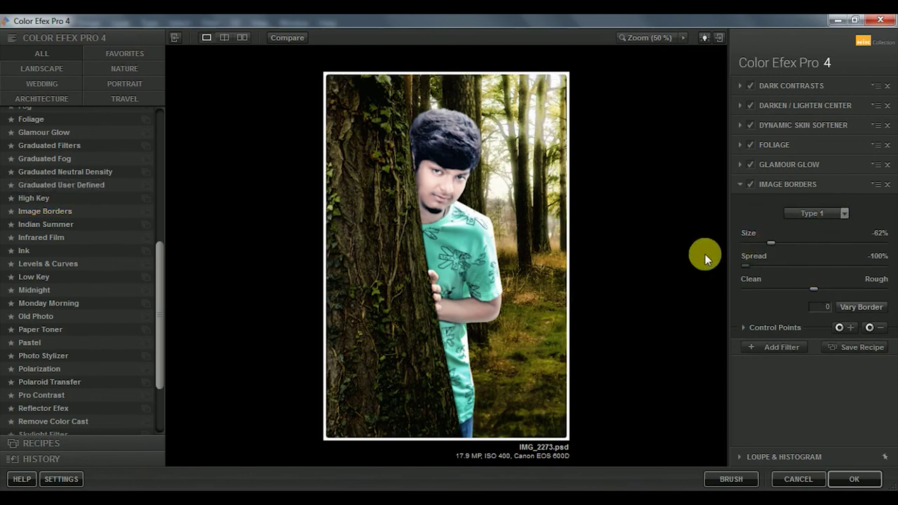
pyautogui.click(781, 346)
# - Apply the Color Efex stack as a new Color Efex Pro 4 layer and toggle its visibility to compare
pyautogui.click(846, 480)
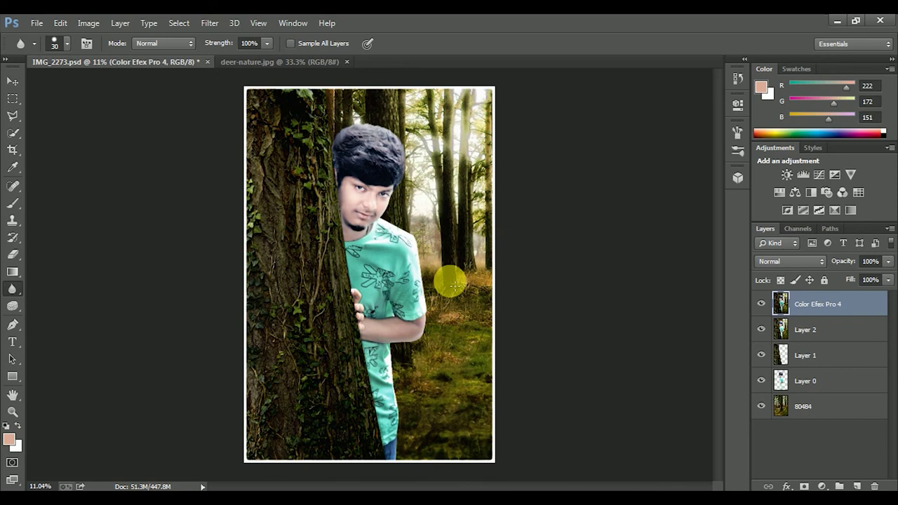
pyautogui.click(762, 304)
pyautogui.click(763, 304)
pyautogui.click(762, 304)
pyautogui.click(762, 304)
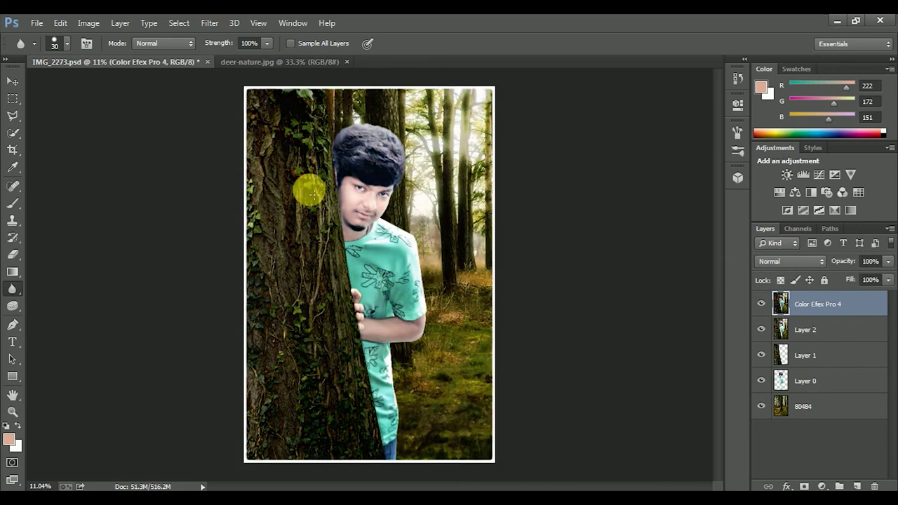
pyautogui.click(210, 22)
# - In Camera Raw HSL, set Oranges saturation +35, boost Aquas saturation and shift Aquas hue toward blue
pyautogui.click(242, 95)
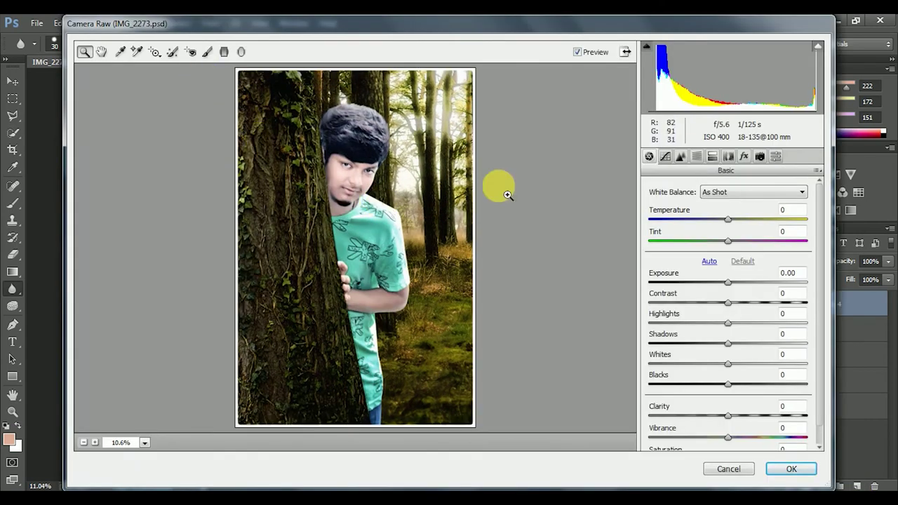
pyautogui.click(681, 156)
pyautogui.click(696, 156)
pyautogui.click(686, 206)
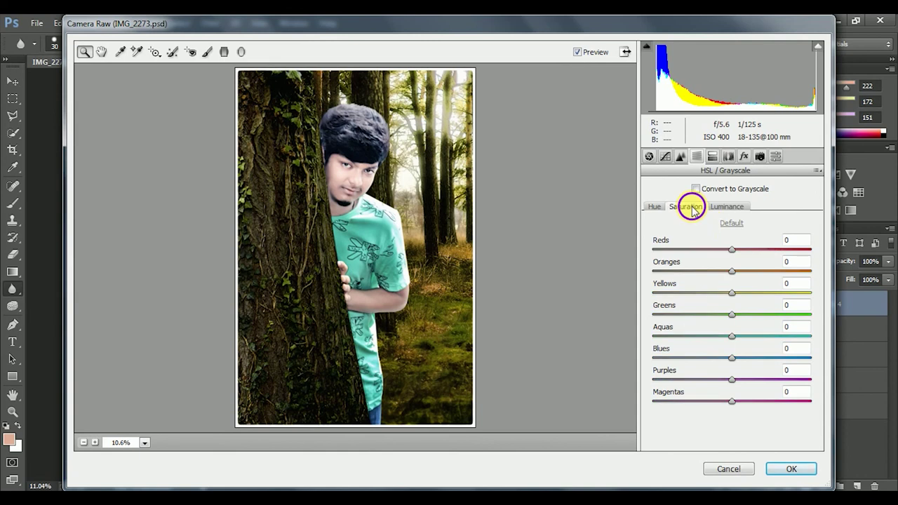
pyautogui.moveTo(732, 358); pyautogui.dragTo(837, 360)
pyautogui.doubleClick(732, 358)
pyautogui.moveTo(732, 271)
pyautogui.mouseDown()
pyautogui.moveTo(808, 281)
pyautogui.moveTo(755, 285)
pyautogui.moveTo(734, 269)
pyautogui.moveTo(658, 262)
pyautogui.moveTo(842, 287)
pyautogui.moveTo(732, 273)
pyautogui.moveTo(750, 272)
pyautogui.mouseUp()
pyautogui.moveTo(732, 334); pyautogui.dragTo(846, 337)
pyautogui.click(727, 206)
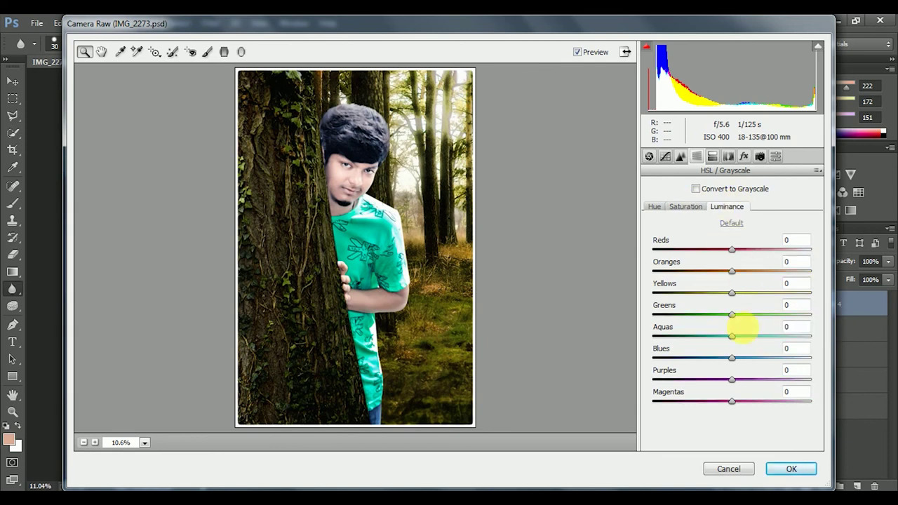
pyautogui.moveTo(744, 344)
pyautogui.mouseDown()
pyautogui.moveTo(798, 345)
pyautogui.moveTo(664, 304)
pyautogui.moveTo(732, 336)
pyautogui.mouseUp()
pyautogui.click(656, 208)
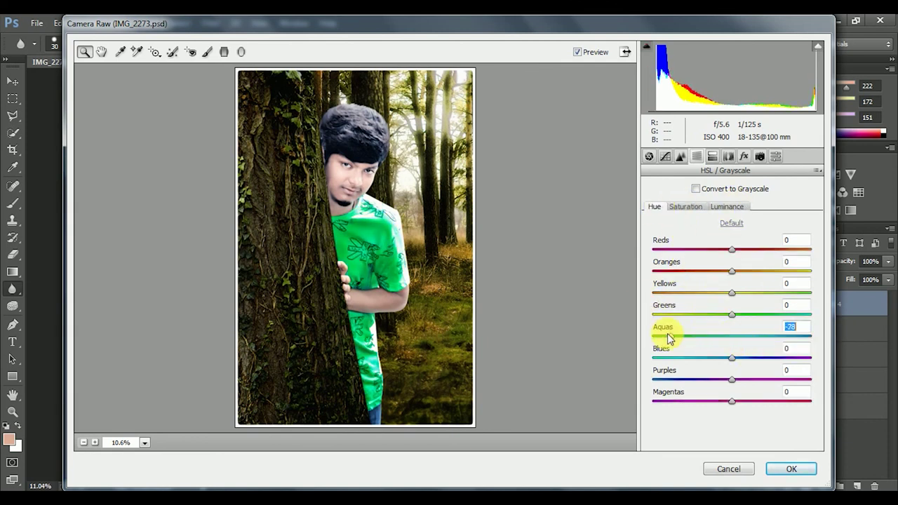
pyautogui.moveTo(672, 335); pyautogui.dragTo(803, 348)
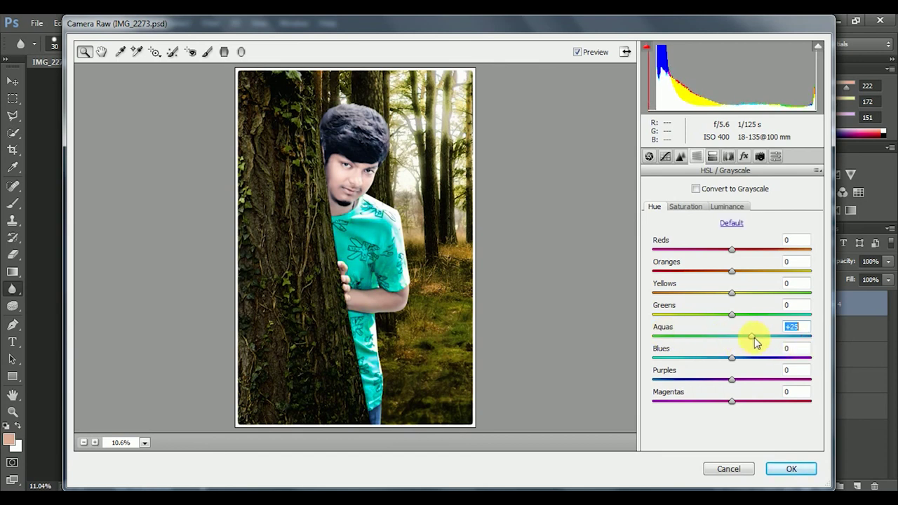
# - Set luminance noise reduction 15, Temperature -2, Clarity +8, Vibrance +4, Saturation +41 and apply
pyautogui.click(681, 155)
pyautogui.click(673, 319)
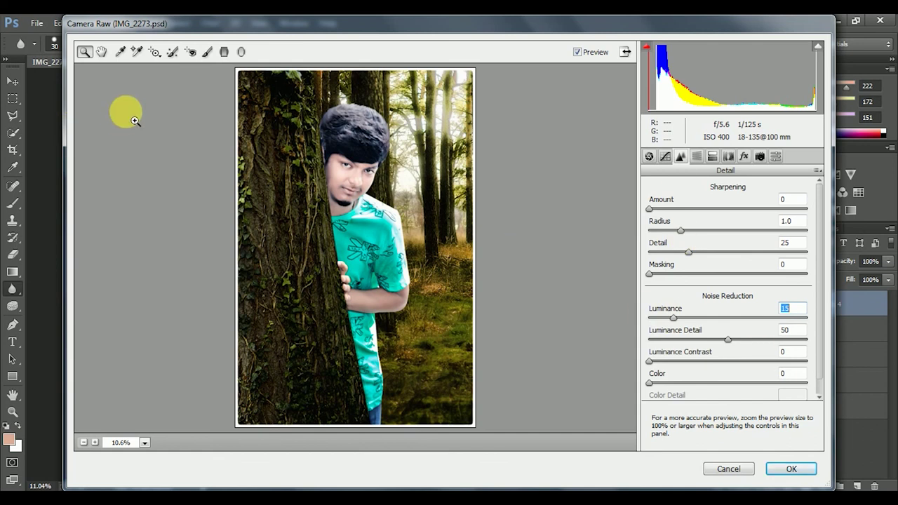
pyautogui.click(649, 156)
pyautogui.moveTo(731, 221); pyautogui.dragTo(730, 223)
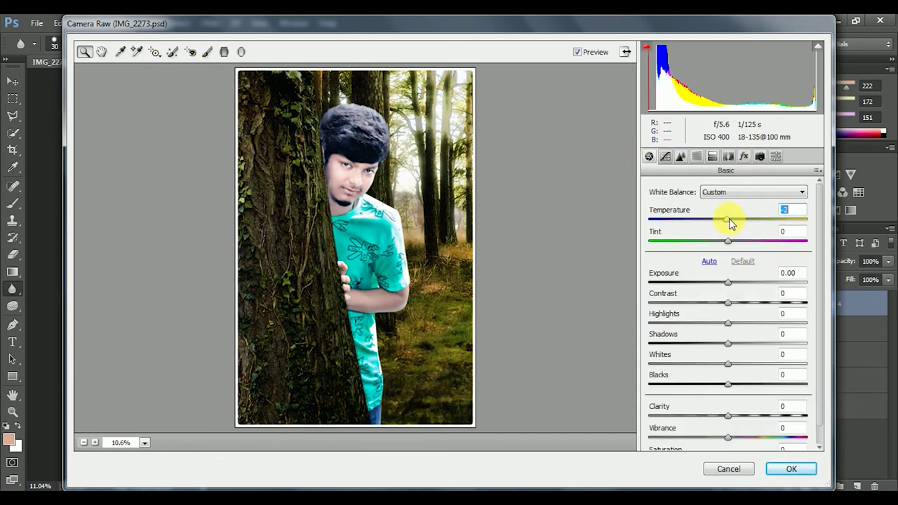
pyautogui.moveTo(729, 416)
pyautogui.mouseDown()
pyautogui.moveTo(703, 416)
pyautogui.moveTo(728, 417)
pyautogui.mouseUp()
pyautogui.scroll(-1, 744, 428)
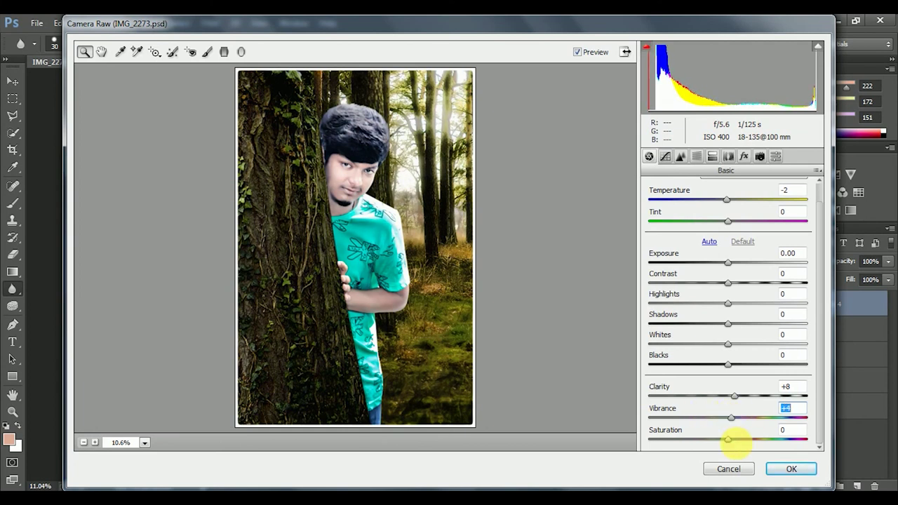
pyautogui.moveTo(734, 447)
pyautogui.mouseDown()
pyautogui.moveTo(678, 439)
pyautogui.moveTo(764, 446)
pyautogui.mouseUp()
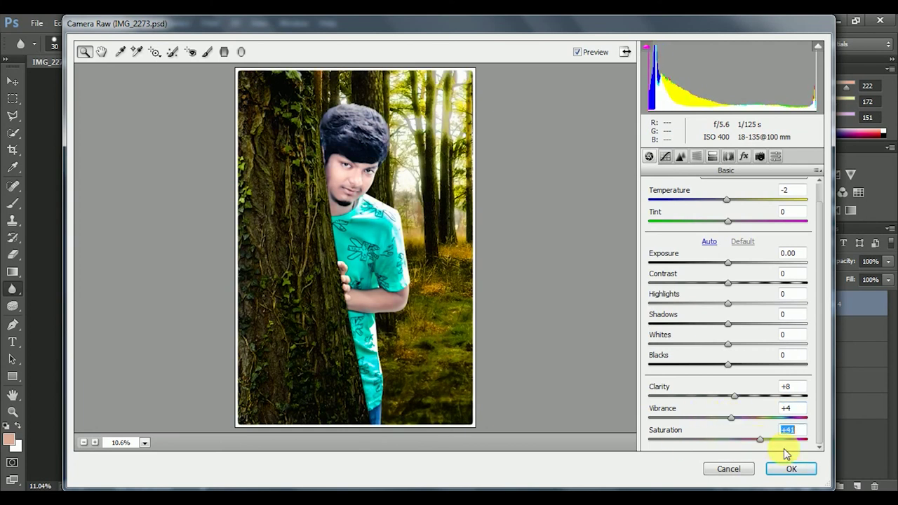
pyautogui.press('Return')
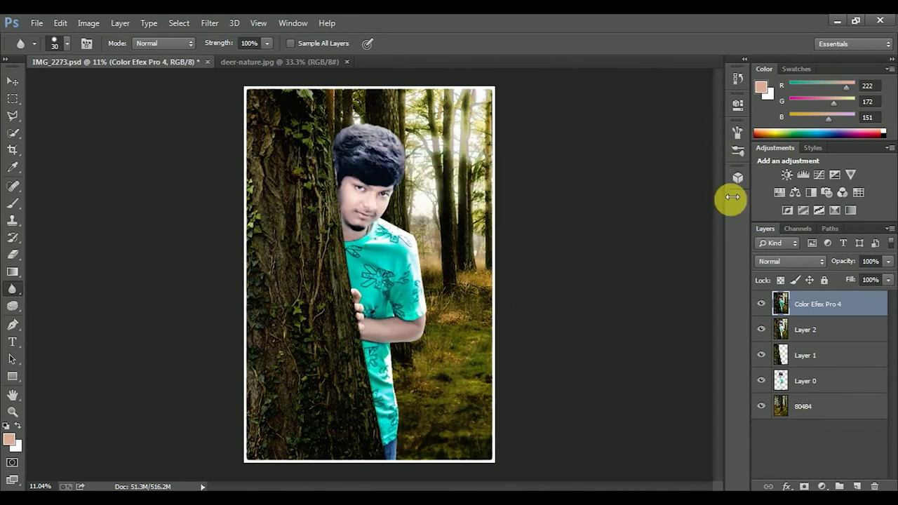
# - Add a Yellow Photo Filter adjustment layer on top of the stack
pyautogui.click(762, 305)
pyautogui.click(763, 304)
pyautogui.click(762, 305)
pyautogui.click(762, 305)
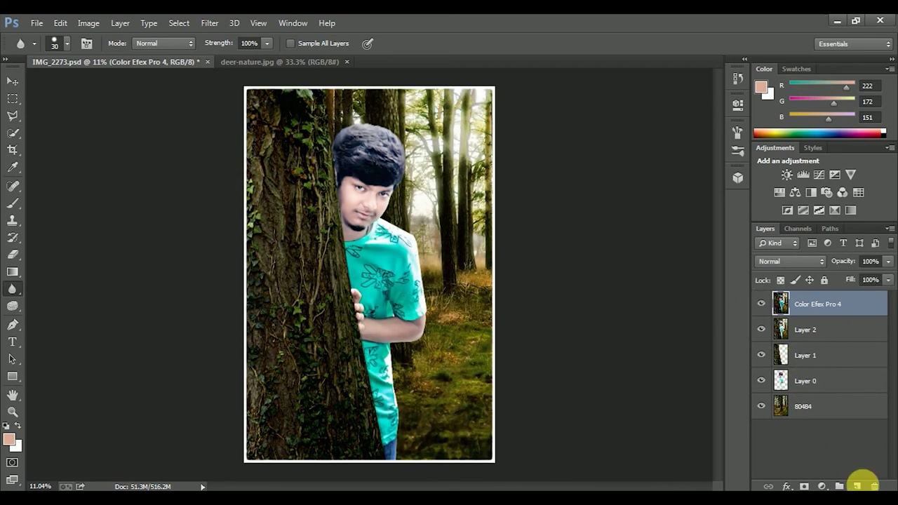
pyautogui.click(822, 486)
pyautogui.click(812, 367)
pyautogui.click(618, 136)
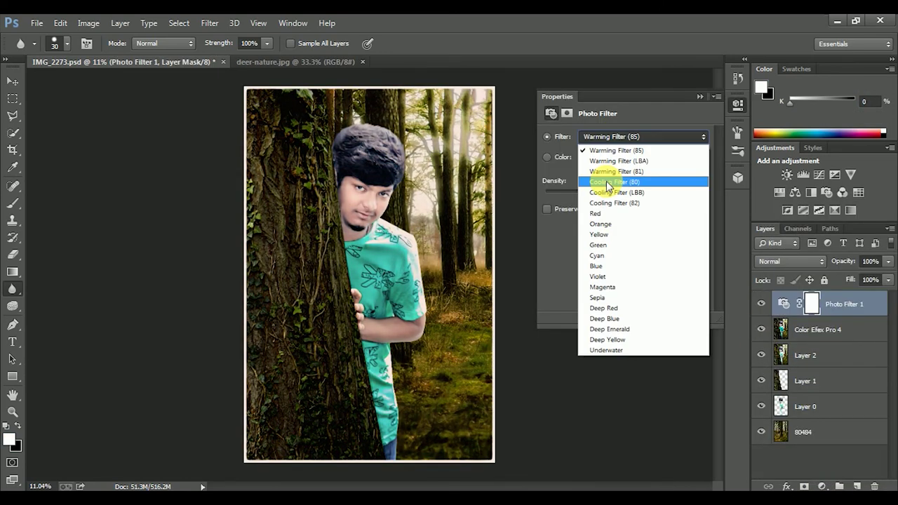
pyautogui.click(617, 236)
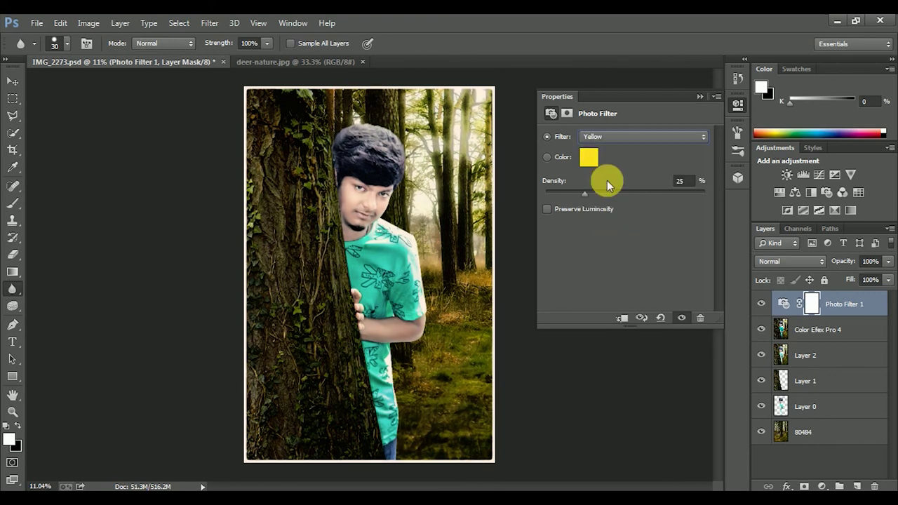
pyautogui.click(703, 97)
pyautogui.click(762, 305)
pyautogui.click(763, 305)
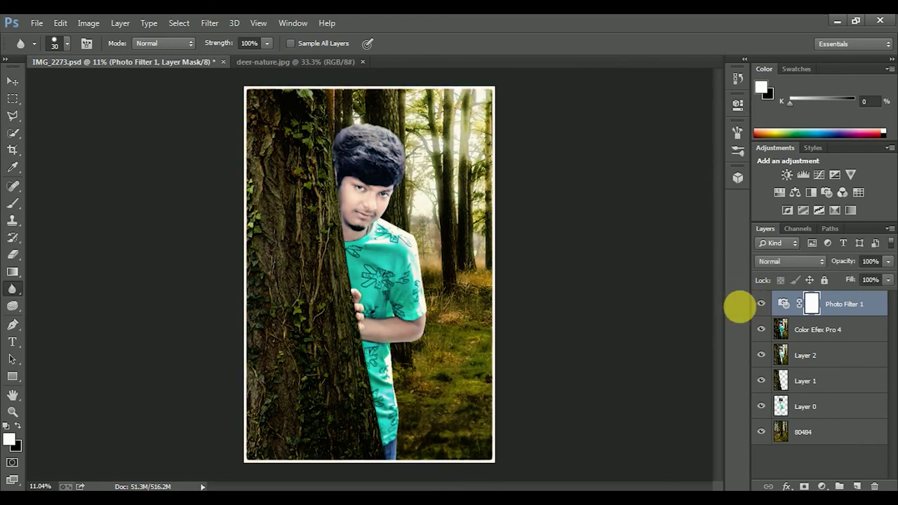
# - Save the document as IMG_2273.psd, replacing the existing file
pyautogui.hotkey('ctrl', 'shift', 's')
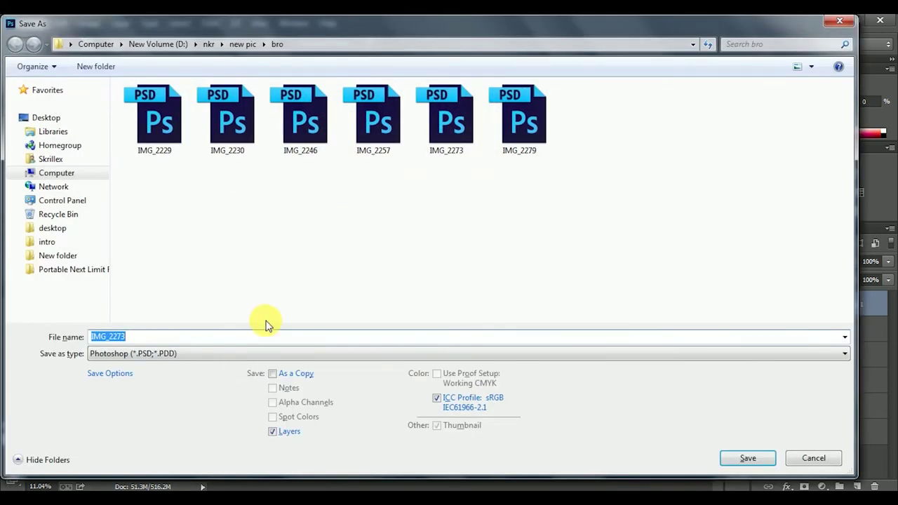
pyautogui.click(748, 456)
pyautogui.click(494, 265)
pyautogui.click(593, 161)
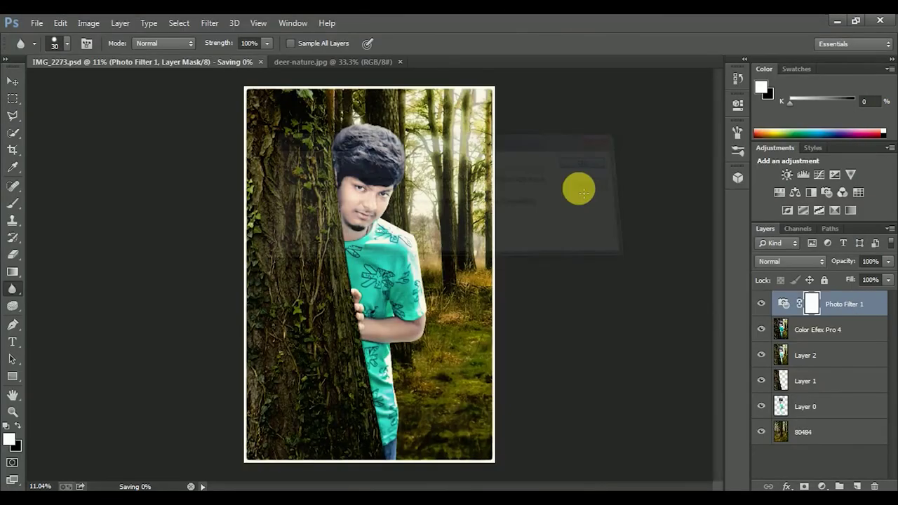